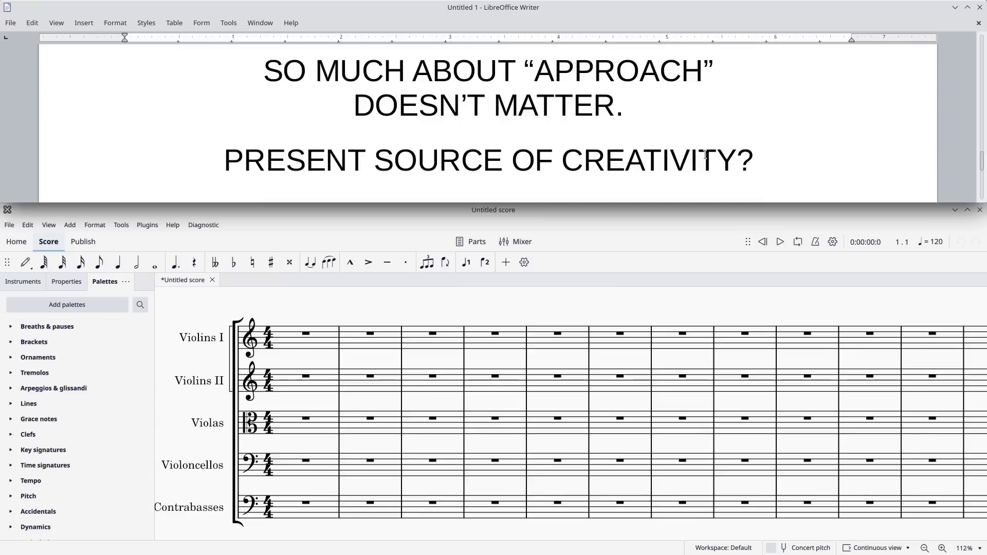
# Read the remaining lines of the notes document, switch to the MuseScore score and maximize its window.
pyautogui.scroll(-5, 710, 154)
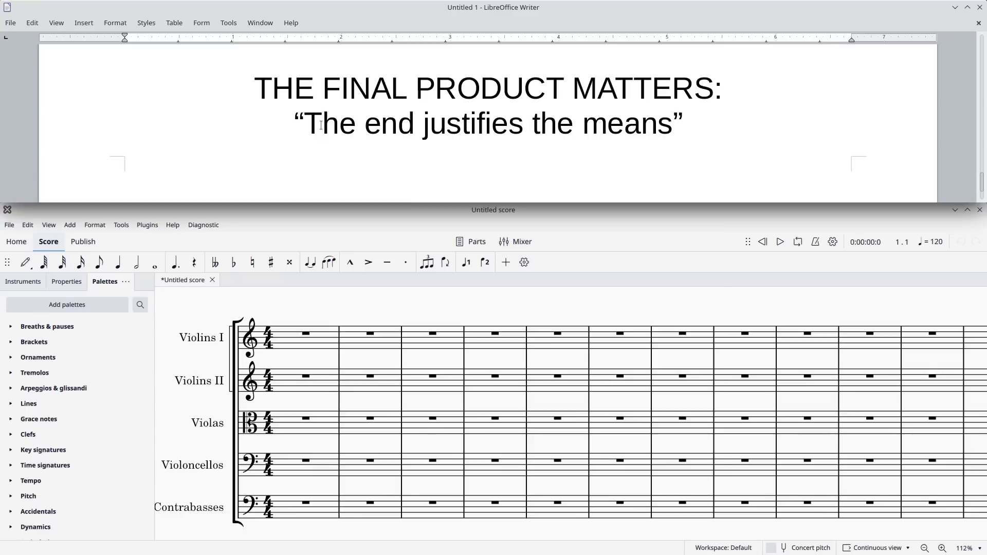
pyautogui.scroll(-2, 765, 118)
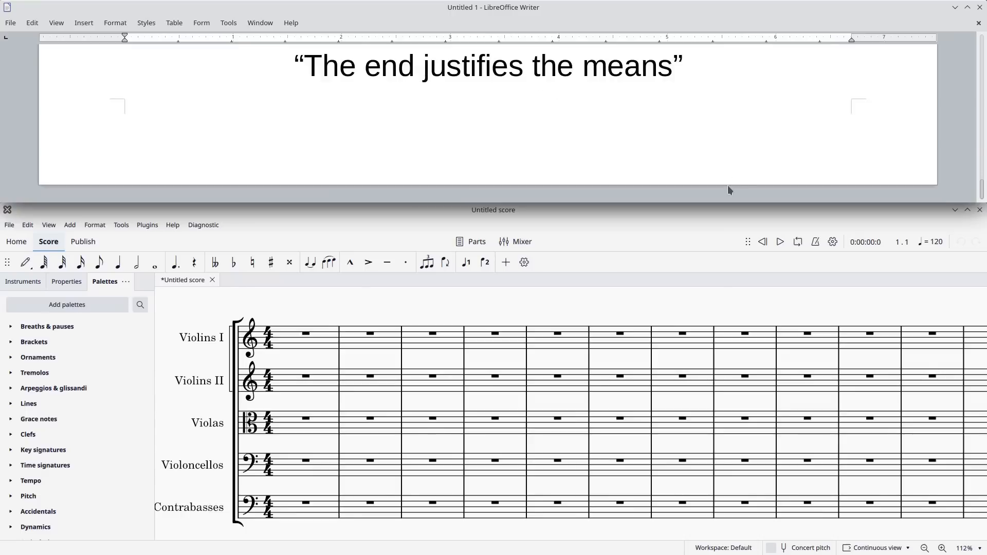
pyautogui.click(702, 215)
pyautogui.click(967, 211)
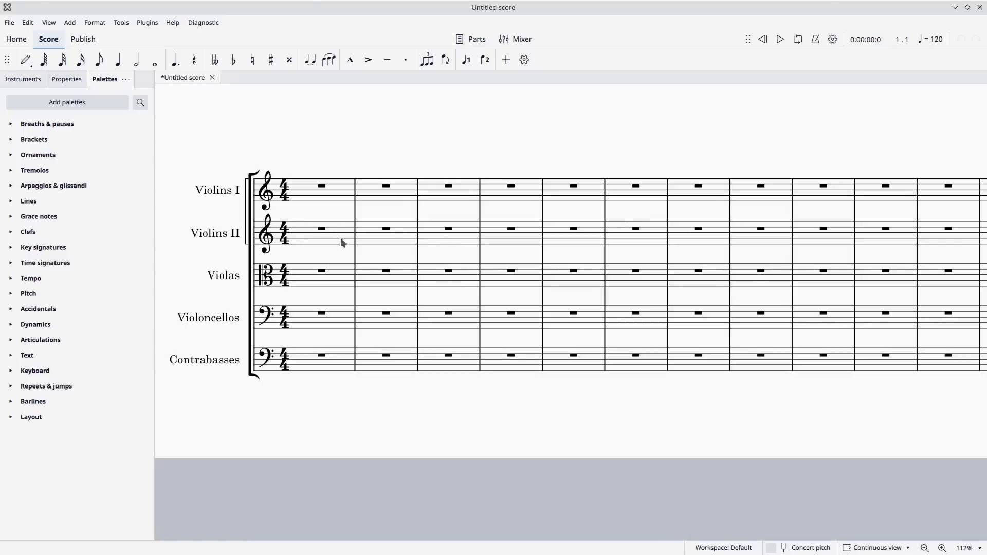
# Enter a whole-note chord of C4, E4 and G♯4 in measure 2 of the Violins II staff.
pyautogui.click(386, 230)
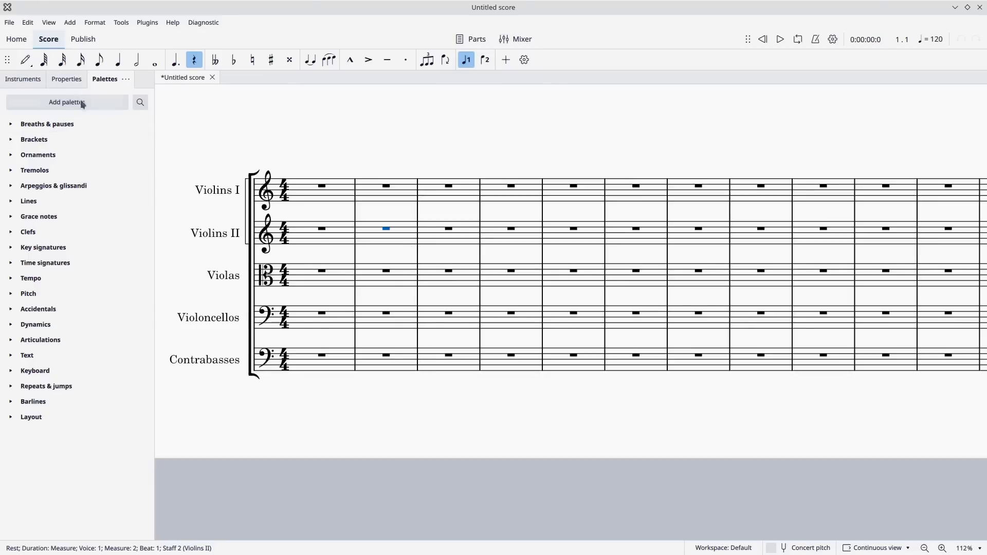
pyautogui.press('n')
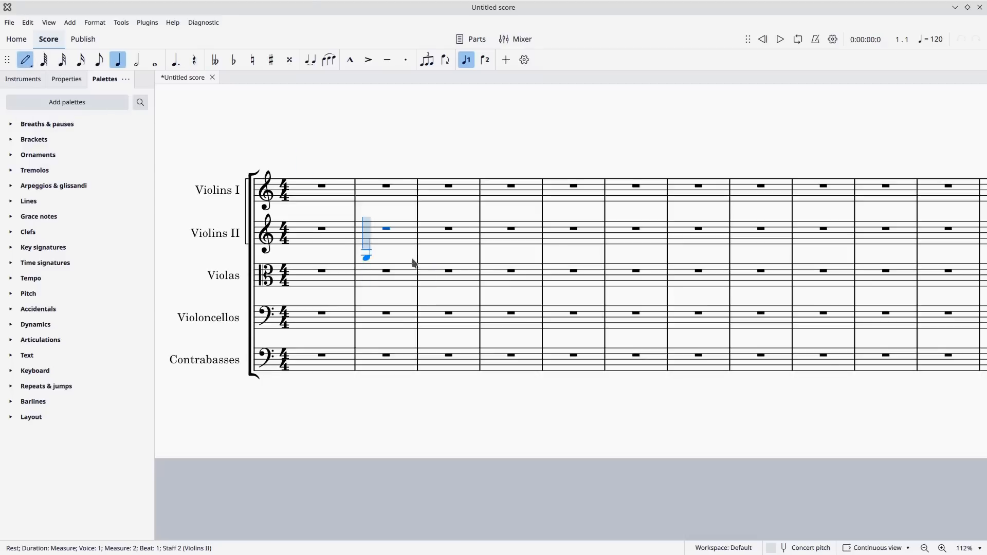
pyautogui.click(154, 60)
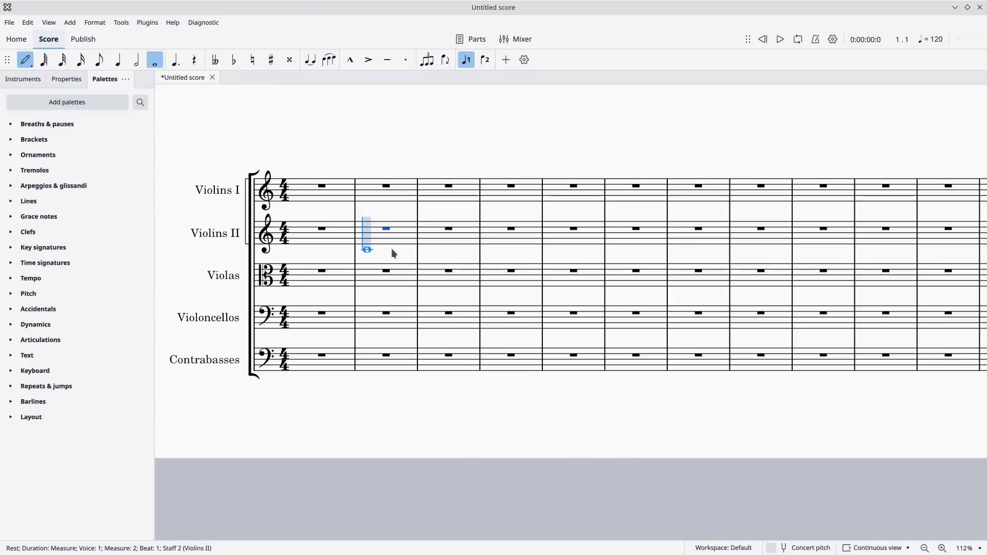
pyautogui.click(391, 249)
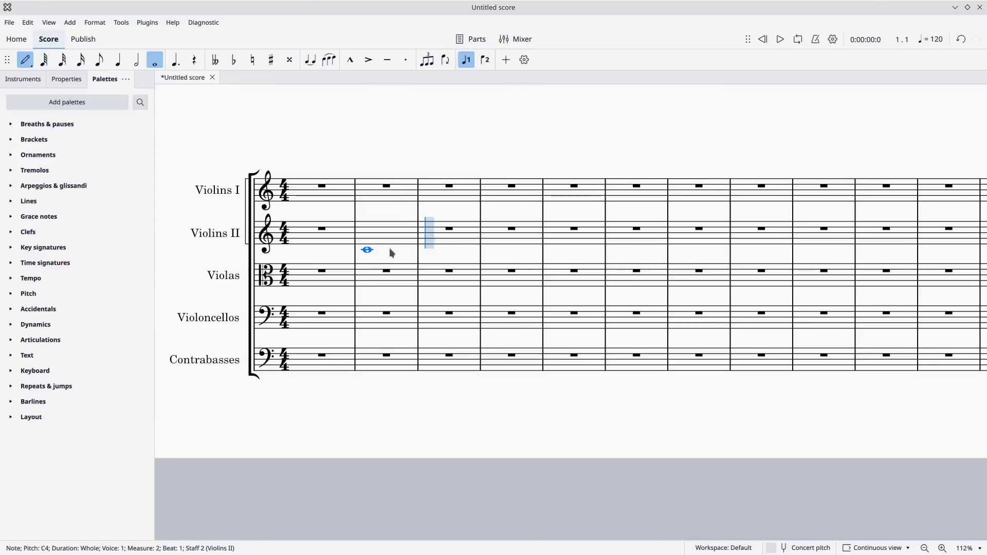
pyautogui.keyDown('shift'); pyautogui.click(391, 243); pyautogui.keyUp('shift')
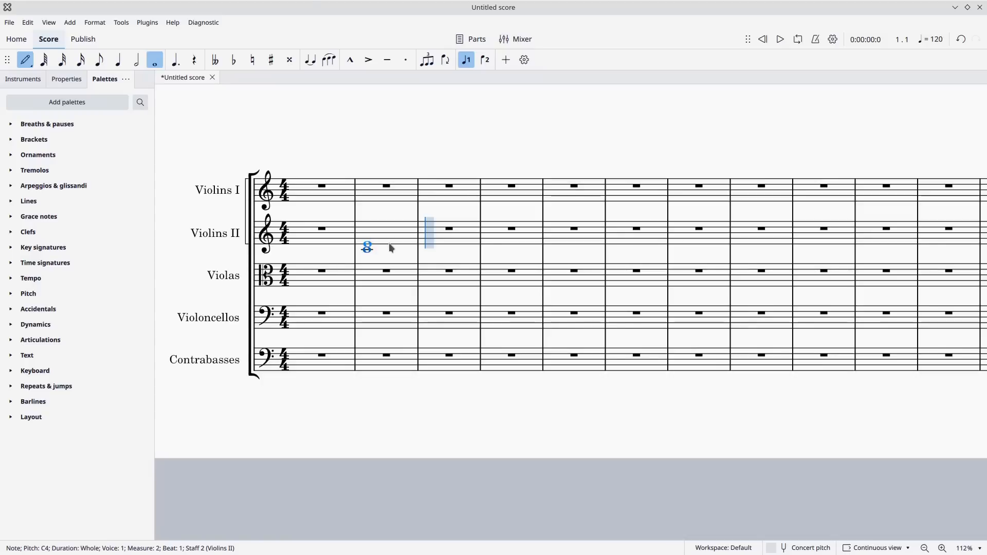
pyautogui.hotkey('alt', 'Up')
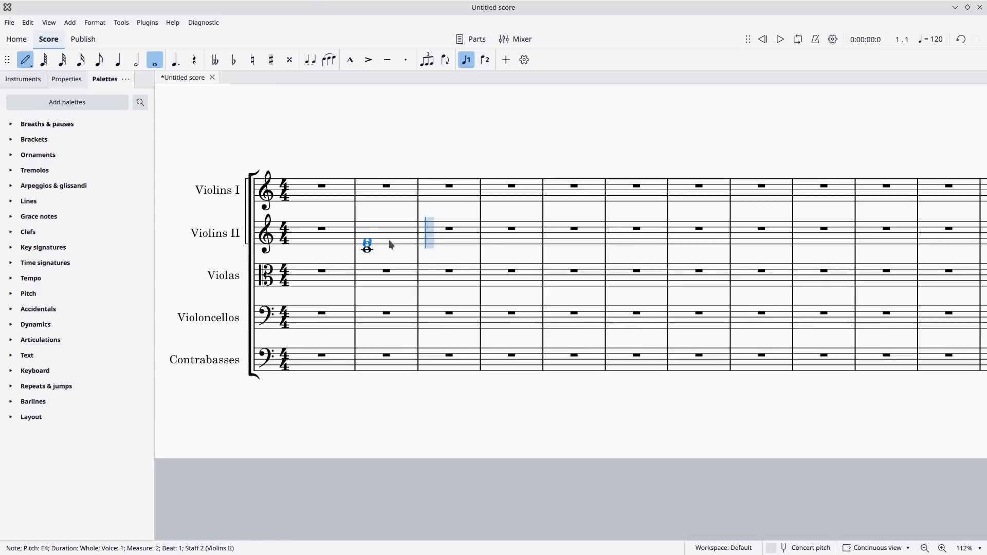
pyautogui.keyDown('shift'); pyautogui.click(390, 241); pyautogui.keyUp('shift')
pyautogui.press('Up')
pyautogui.press('Up')
pyautogui.press('Up')
pyautogui.press('Up')
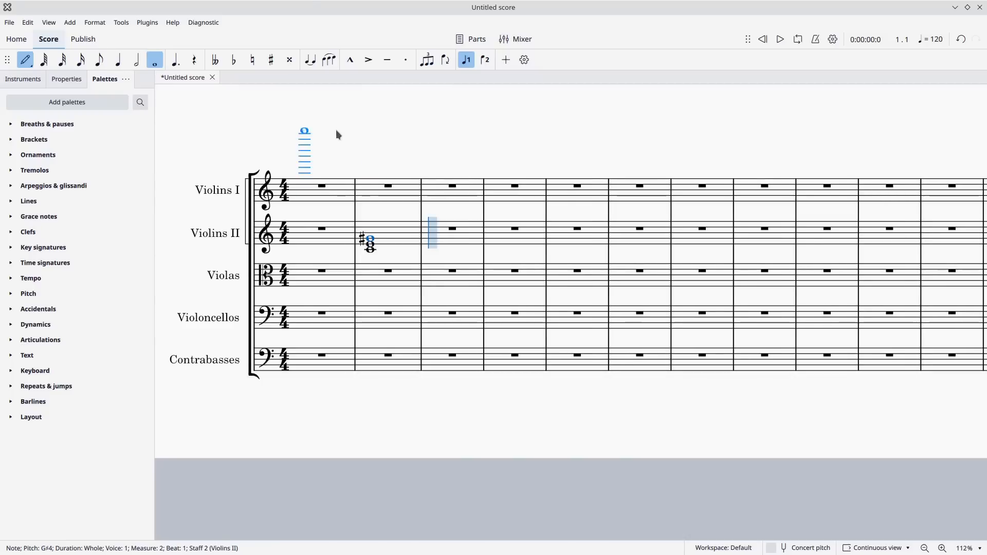
# Enter a whole-note chord of A♯3, E4 and G♯4 in Violins II measure 3 and play the score back.
pyautogui.click(464, 260)
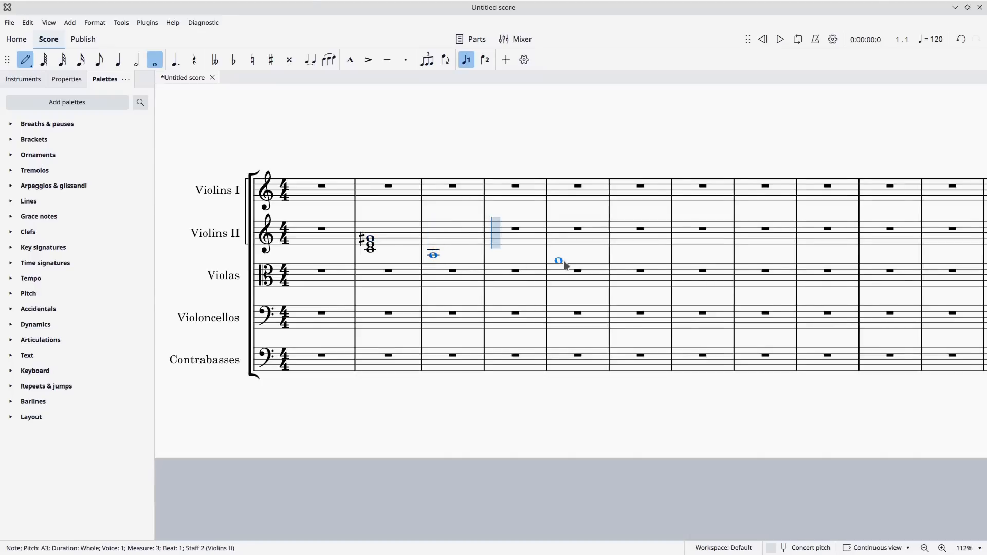
pyautogui.press('Up')
pyautogui.keyDown('shift'); pyautogui.click(469, 245); pyautogui.keyUp('shift')
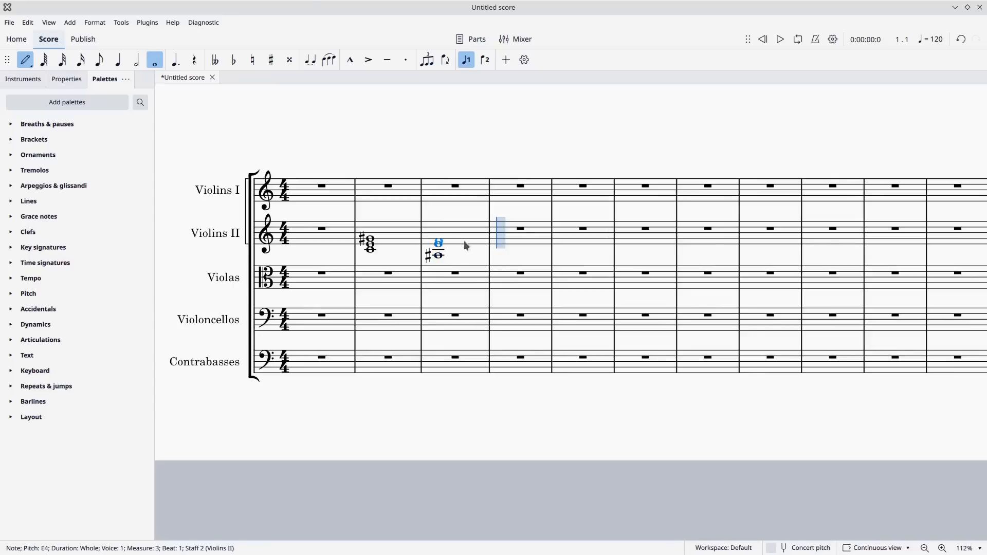
pyautogui.keyDown('shift'); pyautogui.click(466, 242); pyautogui.keyUp('shift')
pyautogui.press('Up')
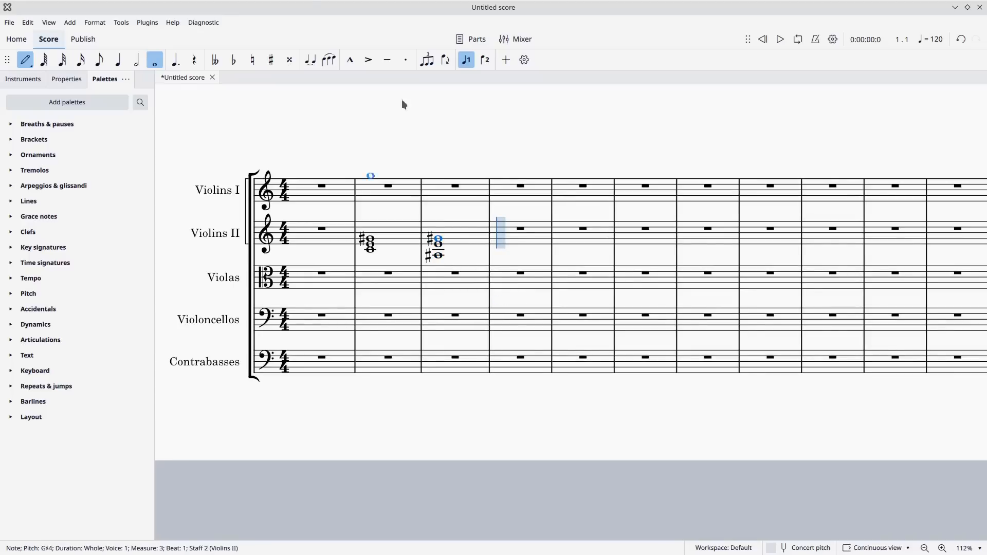
pyautogui.click(781, 39)
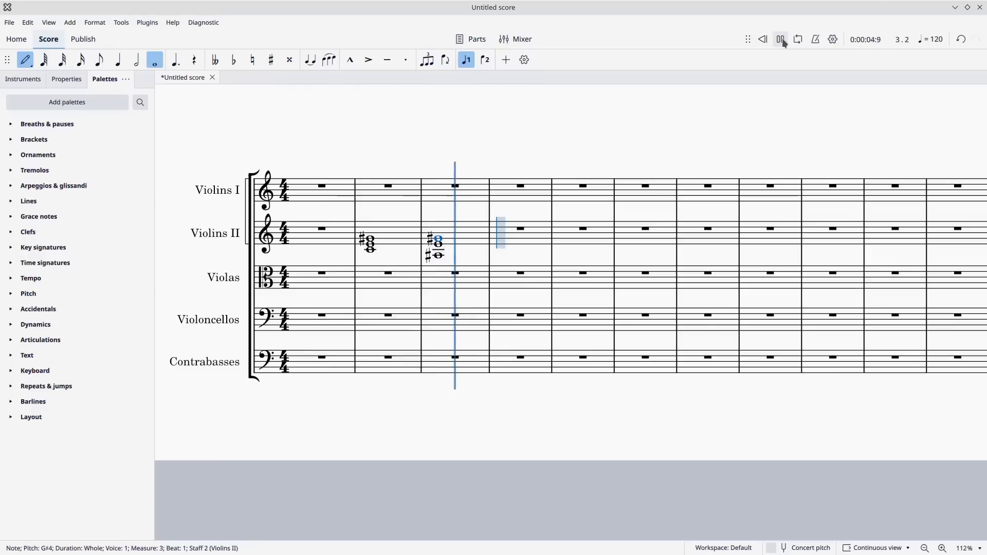
pyautogui.click(781, 40)
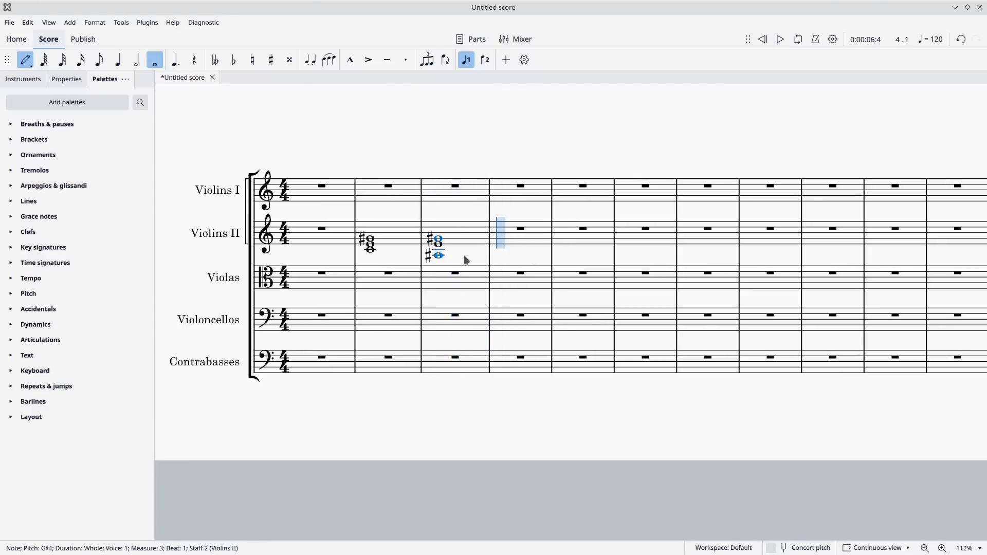
# Enter a whole-note chord of C4, E4 and F♯4 in Violins II measure 4 and play back the progression.
pyautogui.click(516, 249)
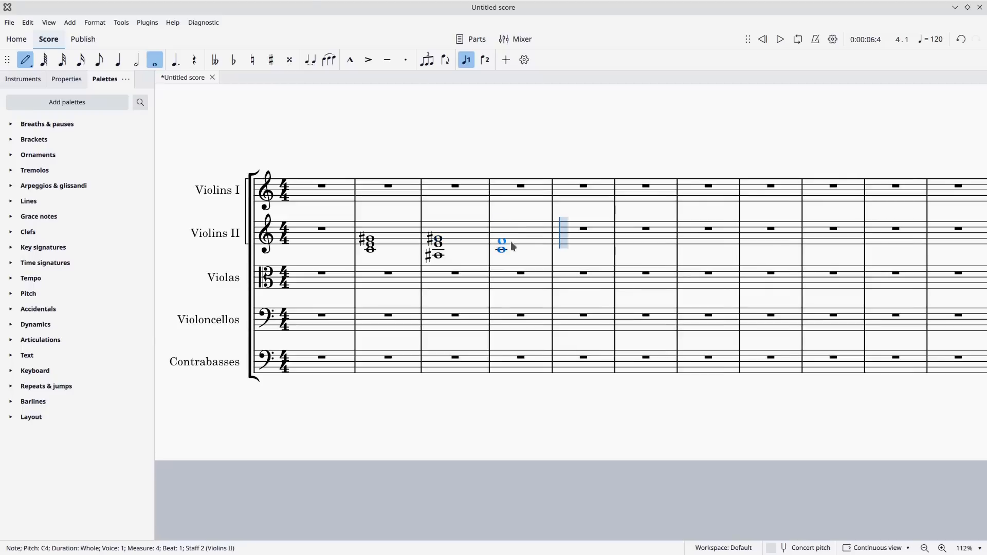
pyautogui.keyDown('shift'); pyautogui.click(510, 242); pyautogui.keyUp('shift')
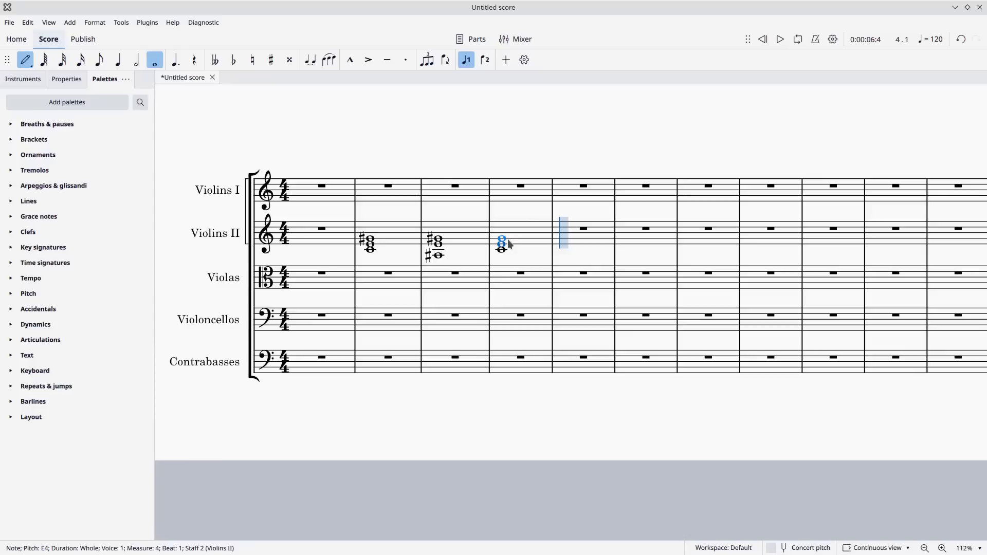
pyautogui.click(507, 242)
pyautogui.press('Up')
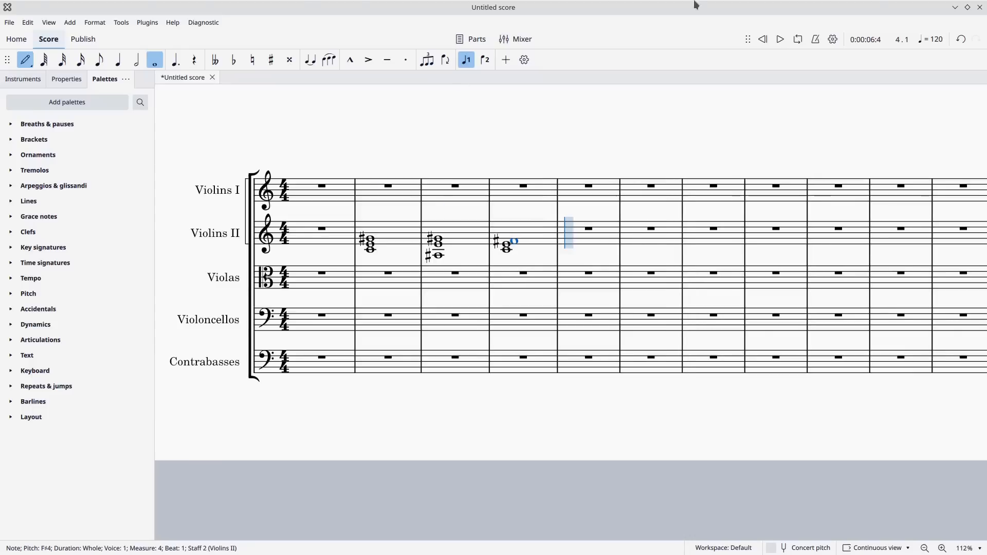
pyautogui.click(763, 40)
pyautogui.click(780, 39)
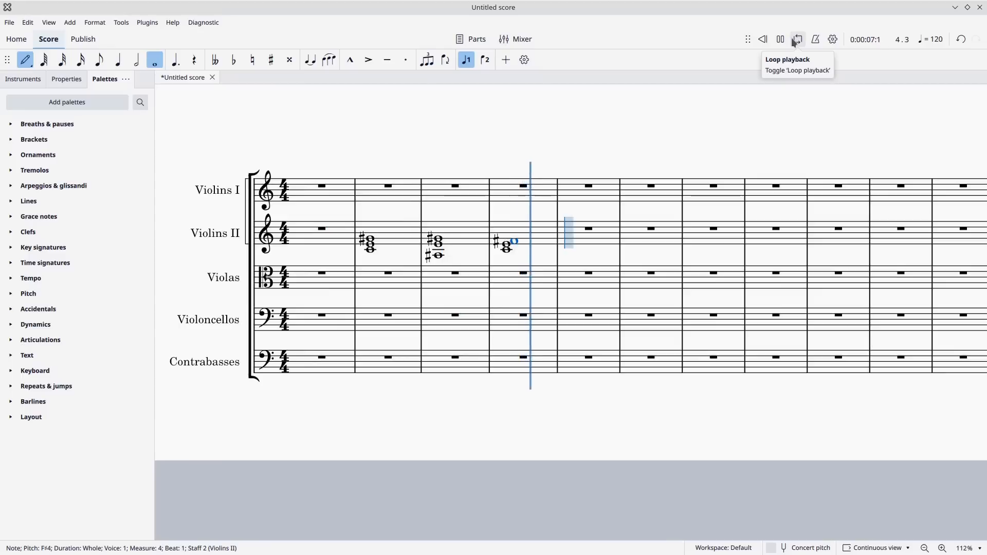
pyautogui.click(781, 39)
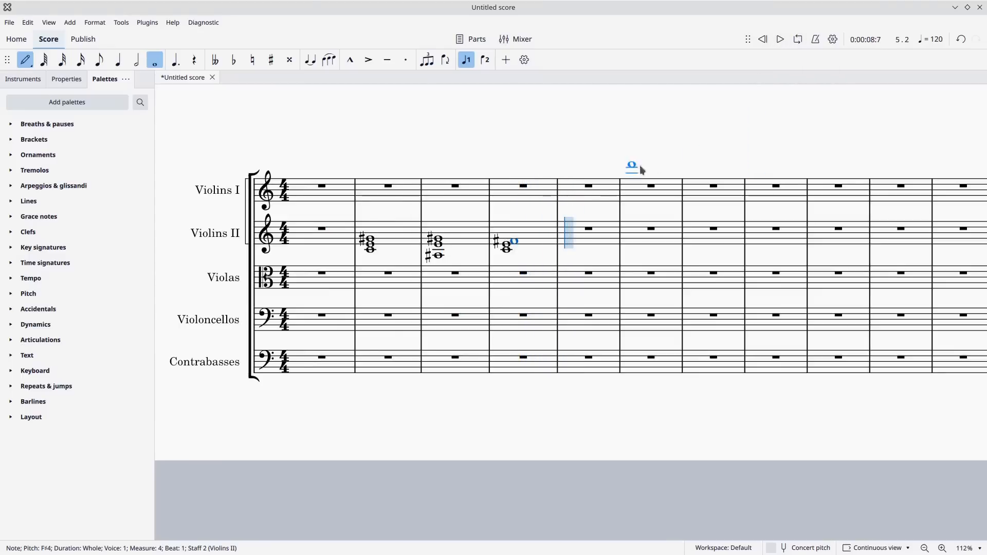
# Enter a whole-note chord of A♯3, E4 and F♯4 in measure 5 of the Violins II staff.
pyautogui.click(595, 244)
pyautogui.click(594, 241)
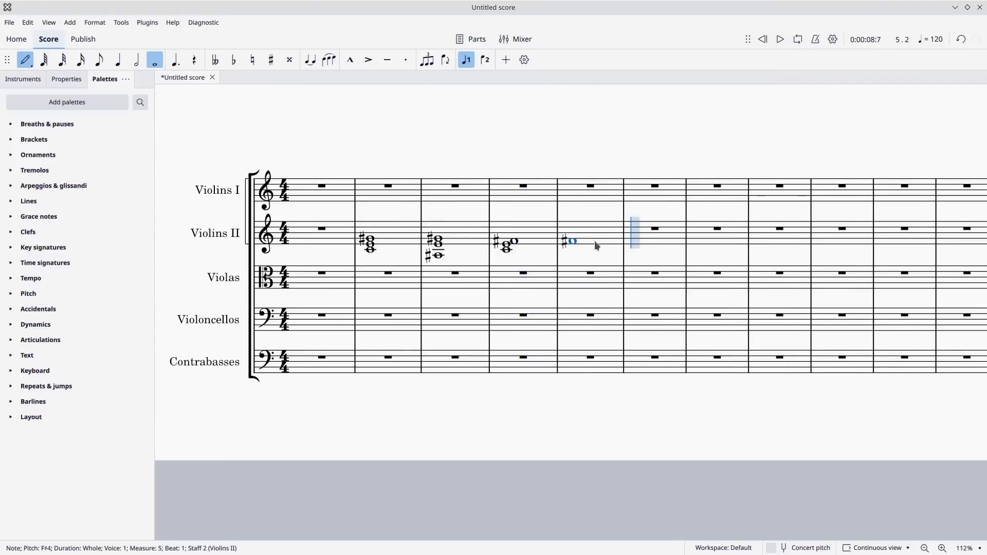
pyautogui.keyDown('shift'); pyautogui.click(582, 246); pyautogui.keyUp('shift')
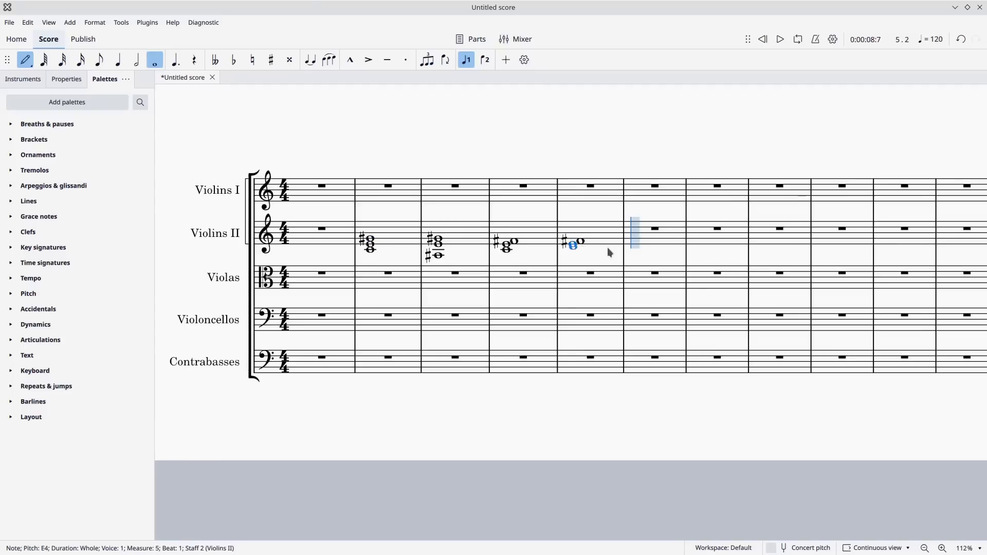
pyautogui.keyDown('shift'); pyautogui.click(597, 255); pyautogui.keyUp('shift')
pyautogui.keyDown('shift'); pyautogui.click(595, 257); pyautogui.keyUp('shift')
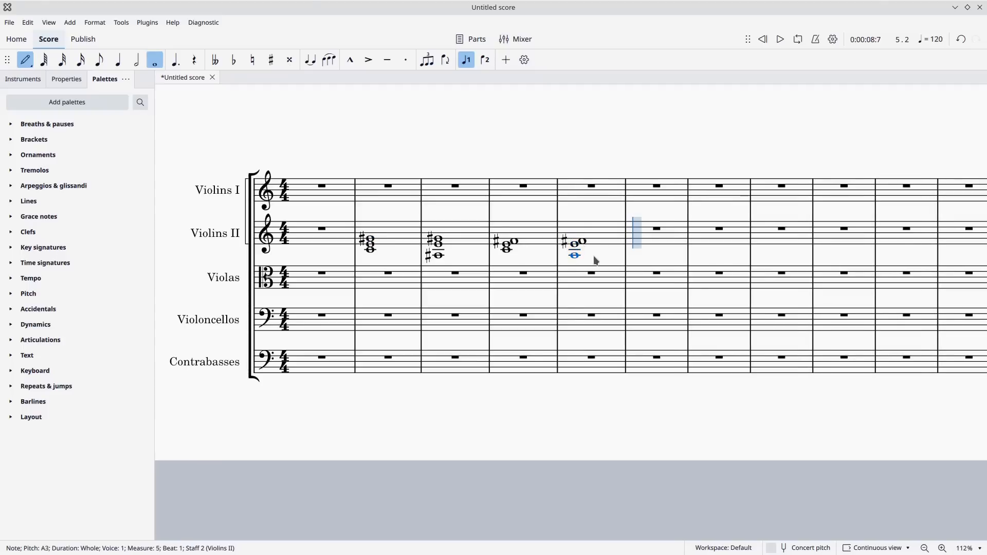
# Play back the four-chord progression in Violins II measures 2 to 5.
pyautogui.click(762, 39)
pyautogui.click(781, 39)
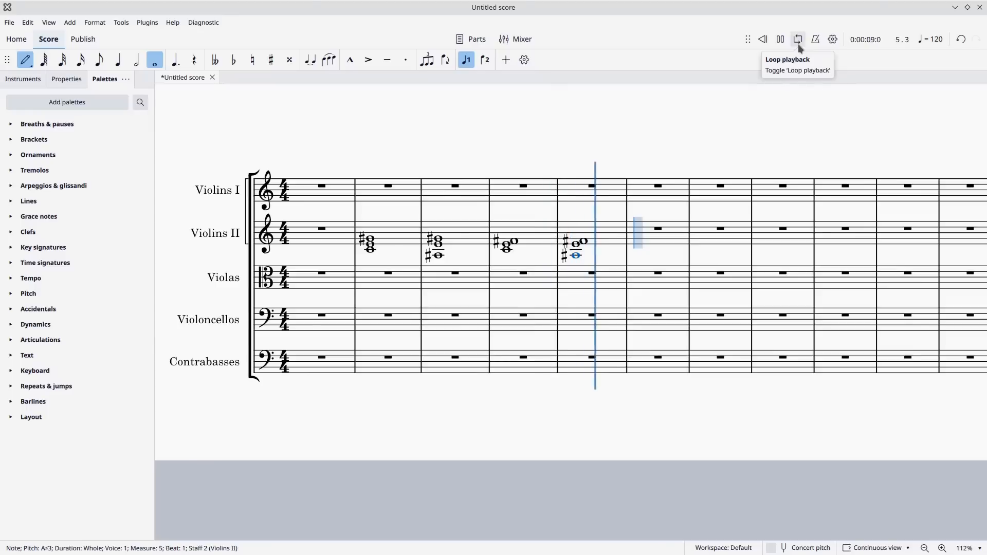
pyautogui.click(781, 39)
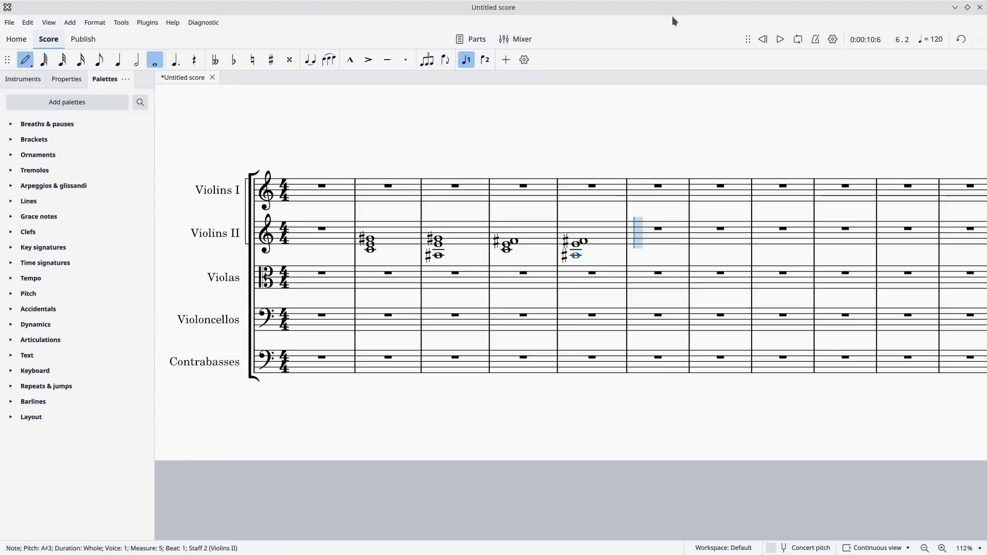
pyautogui.click(780, 39)
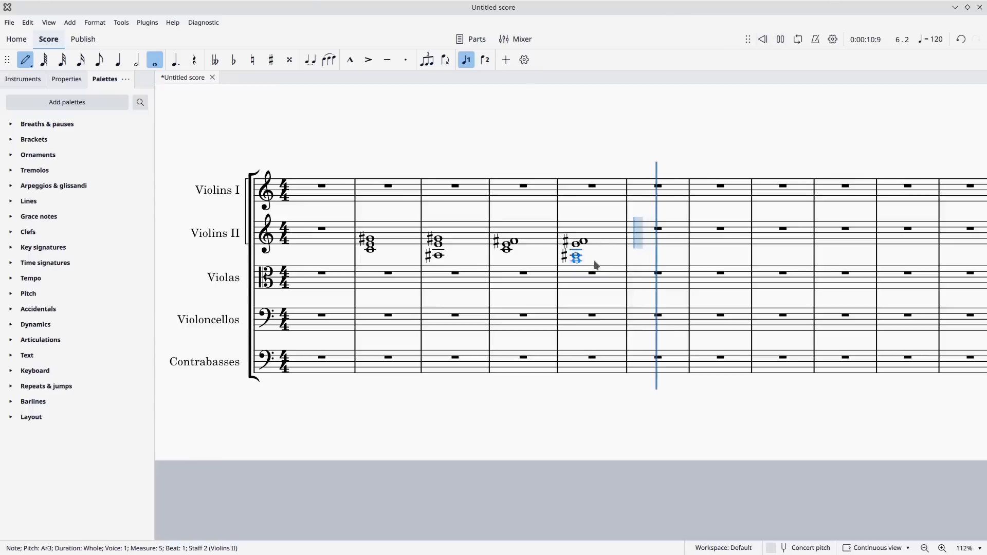
pyautogui.click(780, 39)
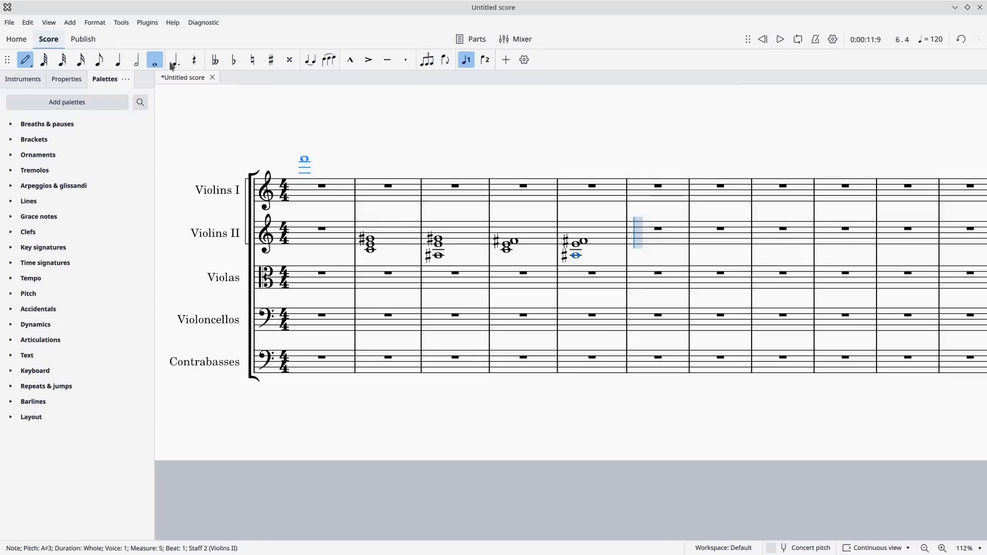
# Copy the chords in Violins II measures 2 to 5 into measures 6 to 9 and play the result back.
pyautogui.click(25, 60)
pyautogui.click(398, 236)
pyautogui.hotkey('shift', 'Right')
pyautogui.hotkey('shift', 'Right')
pyautogui.hotkey('shift', 'Right')
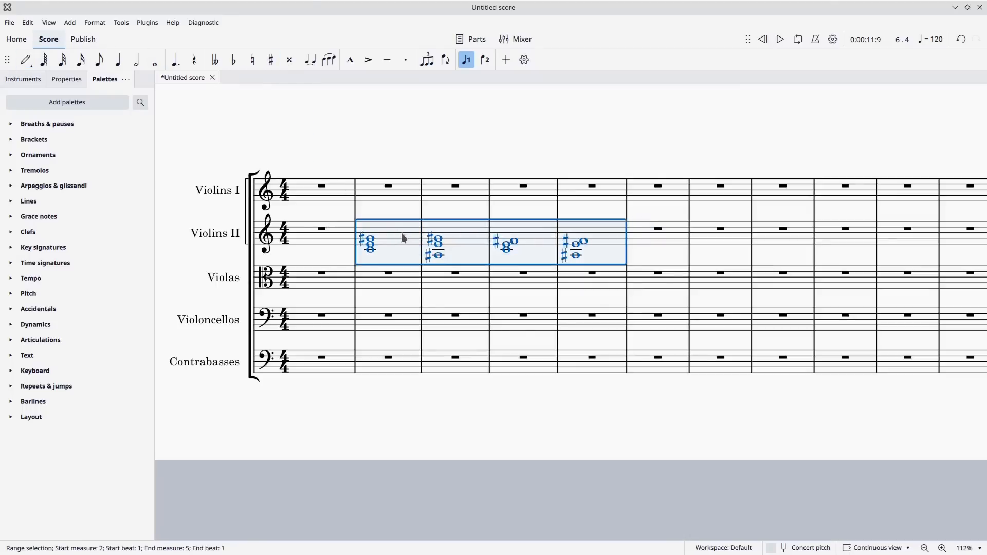
pyautogui.click(640, 239)
pyautogui.hotkey('ctrl', 'v')
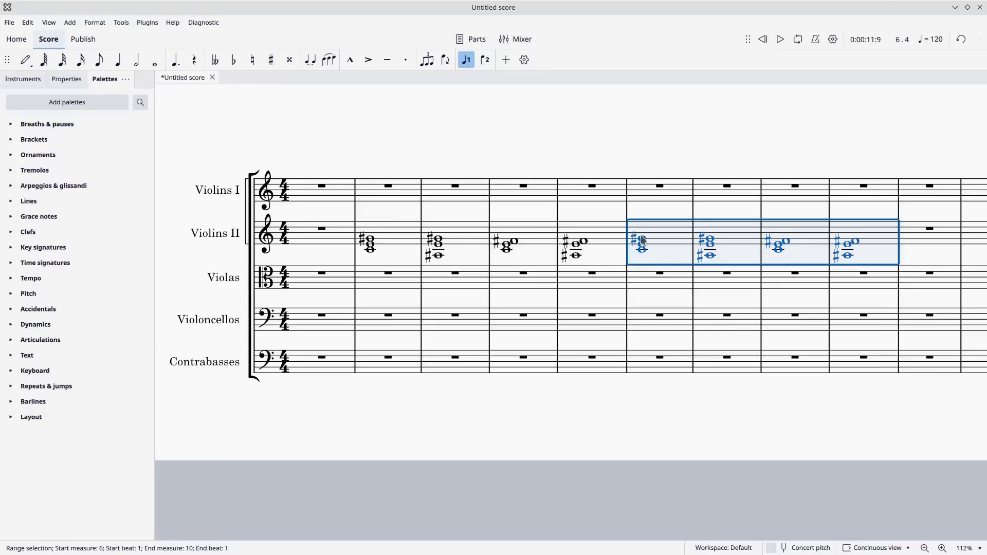
pyautogui.press('Escape')
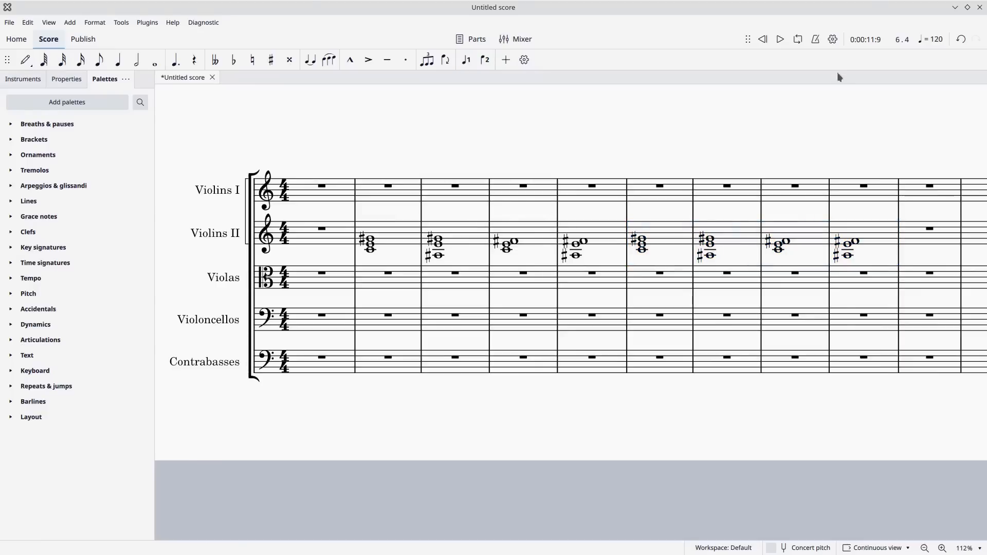
pyautogui.click(781, 40)
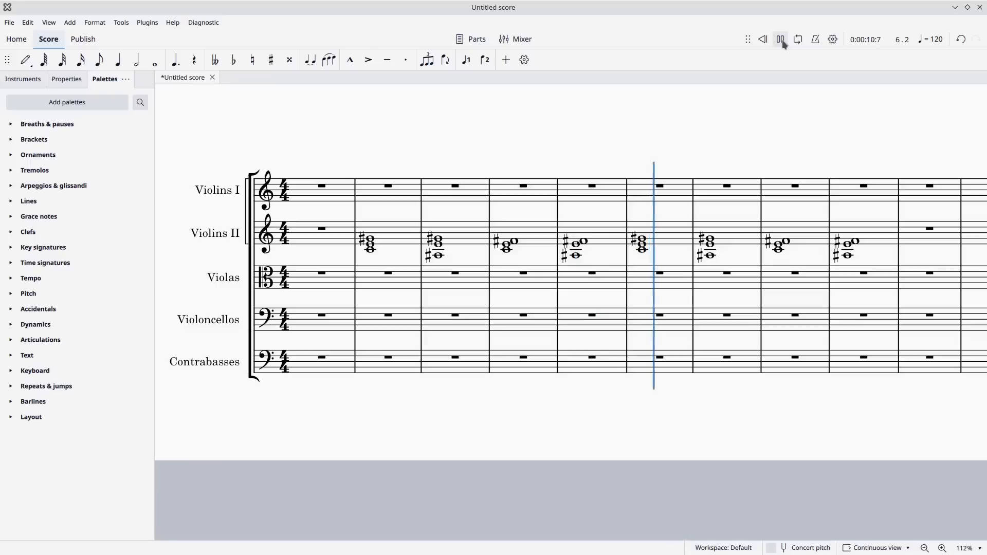
pyautogui.click(781, 39)
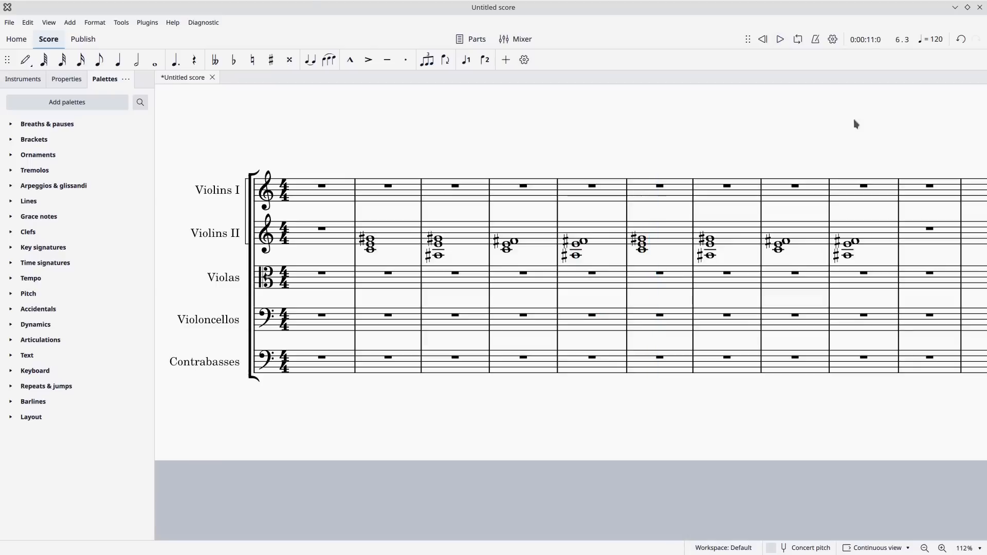
# Transpose the copied chords in Violins II measures 6 to 9 down a semitone, spelling their accidentals as flats.
pyautogui.click(674, 236)
pyautogui.hotkey('shift', 'Right')
pyautogui.hotkey('shift', 'Right')
pyautogui.hotkey('shift', 'Right')
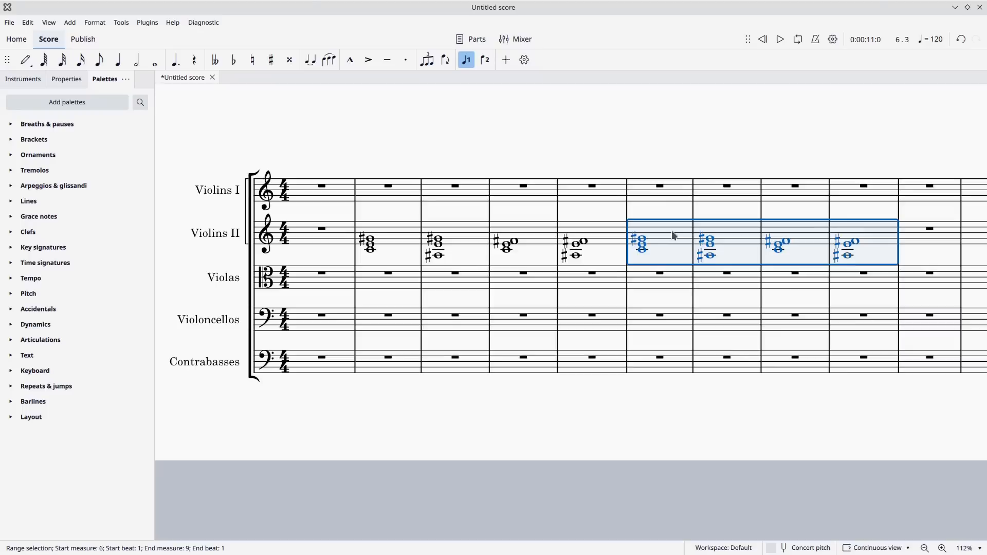
pyautogui.press('j')
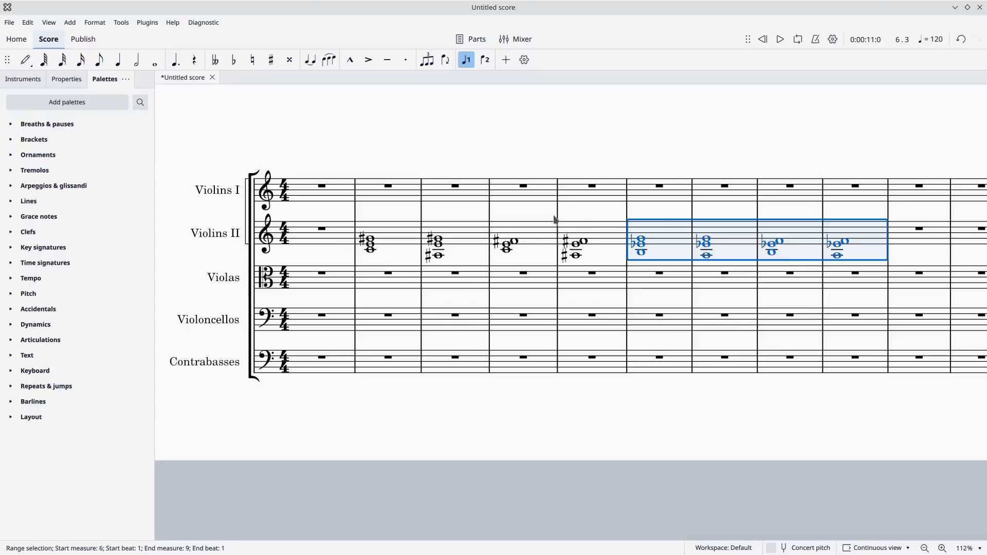
pyautogui.click(583, 207)
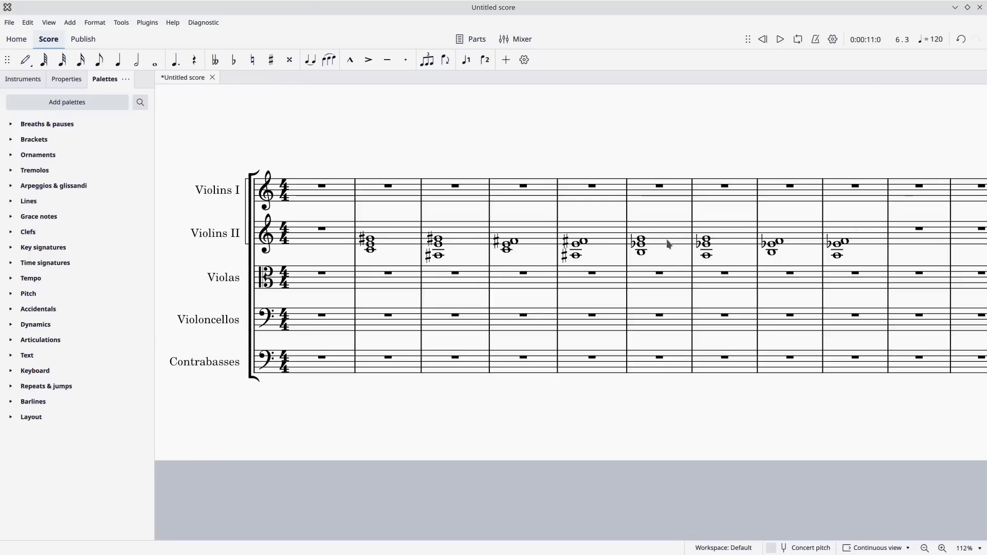
# Play back the Violins II chord progression from the start of the score through measure 9.
pyautogui.click(763, 44)
pyautogui.click(779, 40)
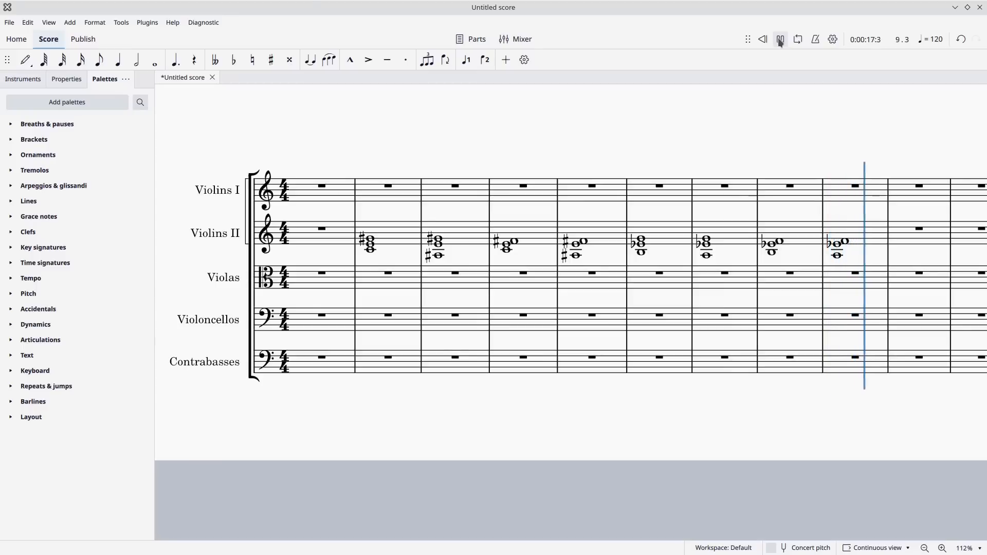
pyautogui.click(780, 40)
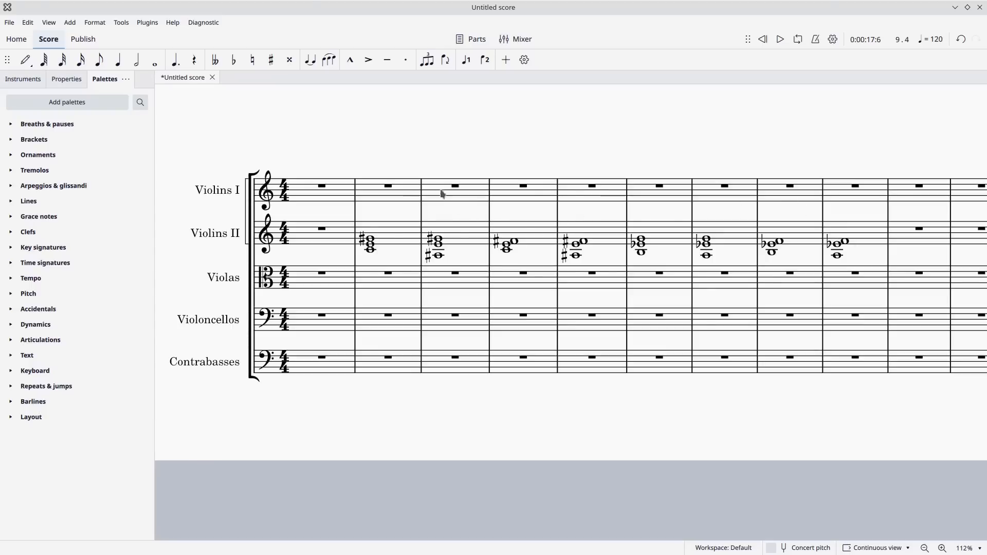
# Enter quarter notes C5, G♯5, E4 and G♯4 in Violins I measure 2, and lengthen the G♯5 to a dotted quarter.
pyautogui.click(25, 60)
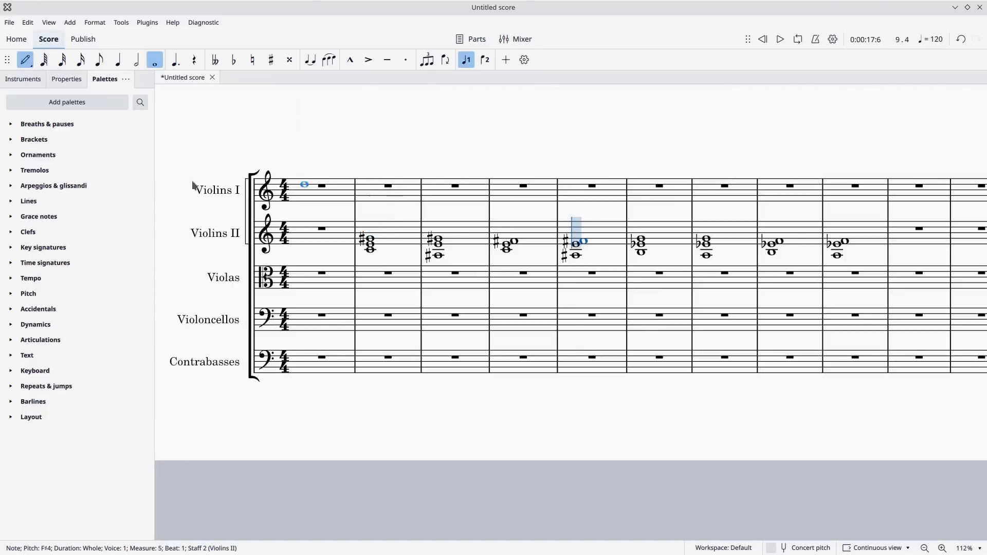
pyautogui.press('5')
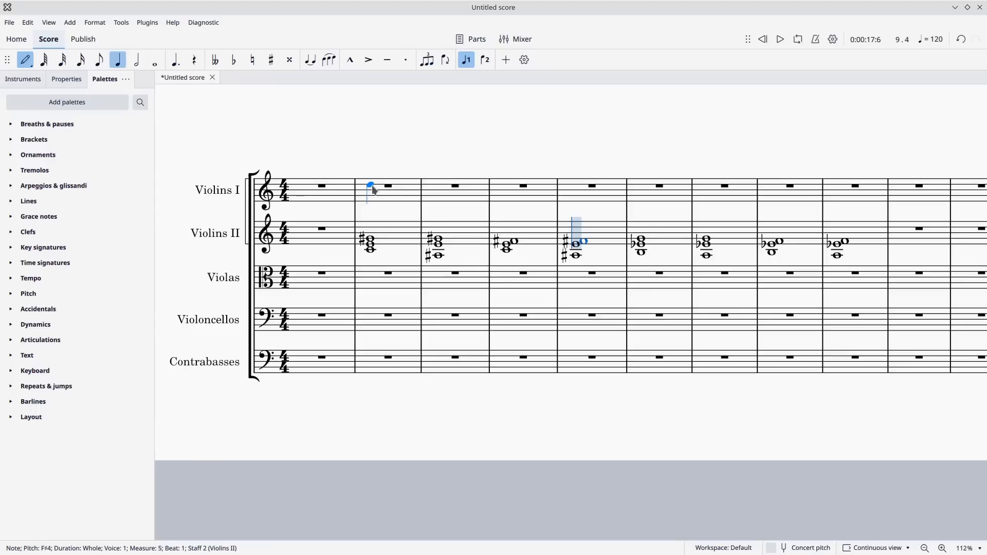
pyautogui.click(372, 190)
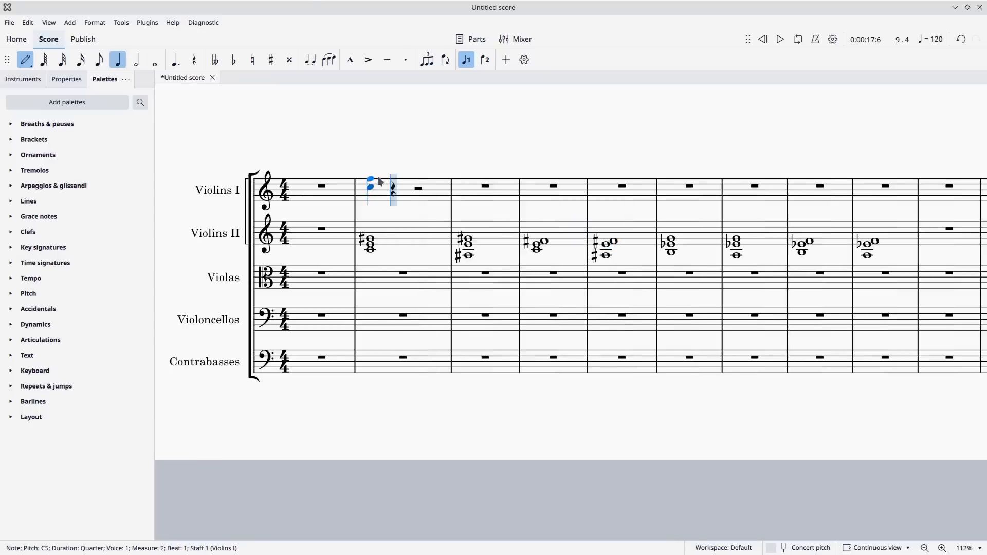
pyautogui.click(394, 180)
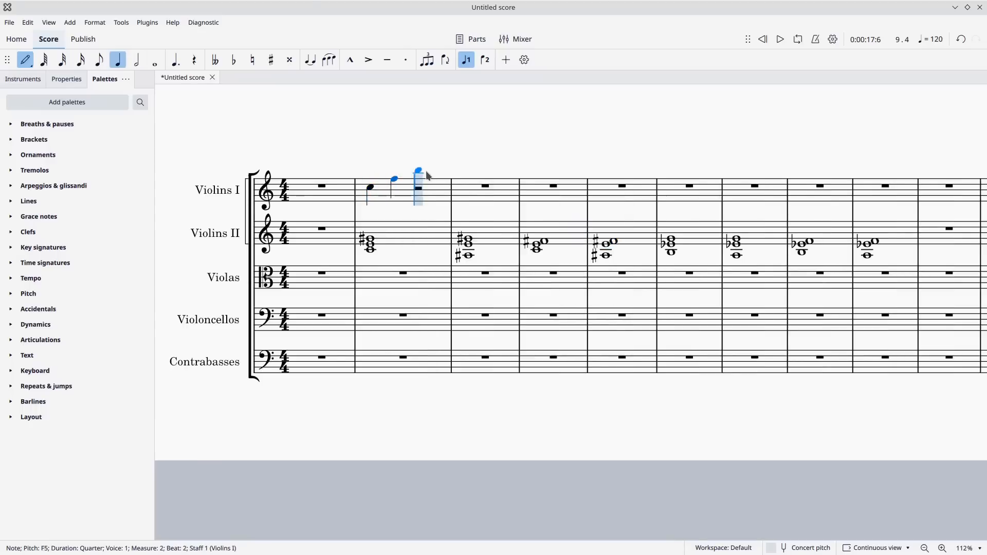
pyautogui.press('Up')
pyautogui.press('Up')
pyautogui.press('Up')
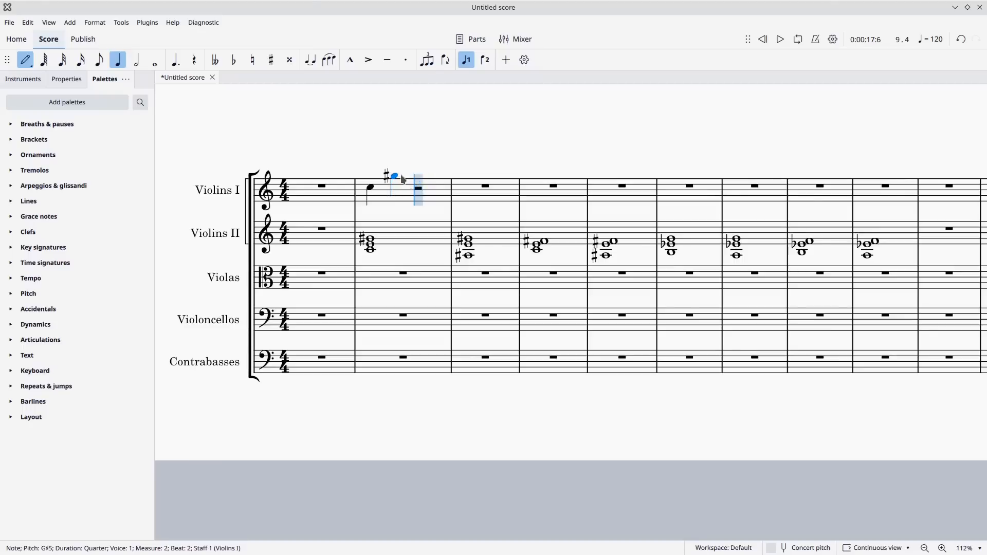
pyautogui.click(420, 202)
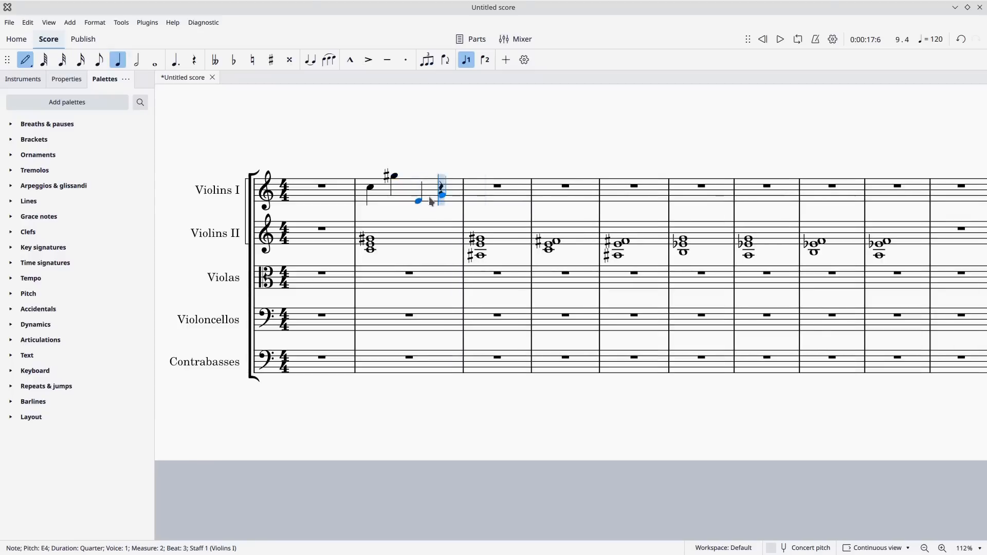
pyautogui.click(429, 197)
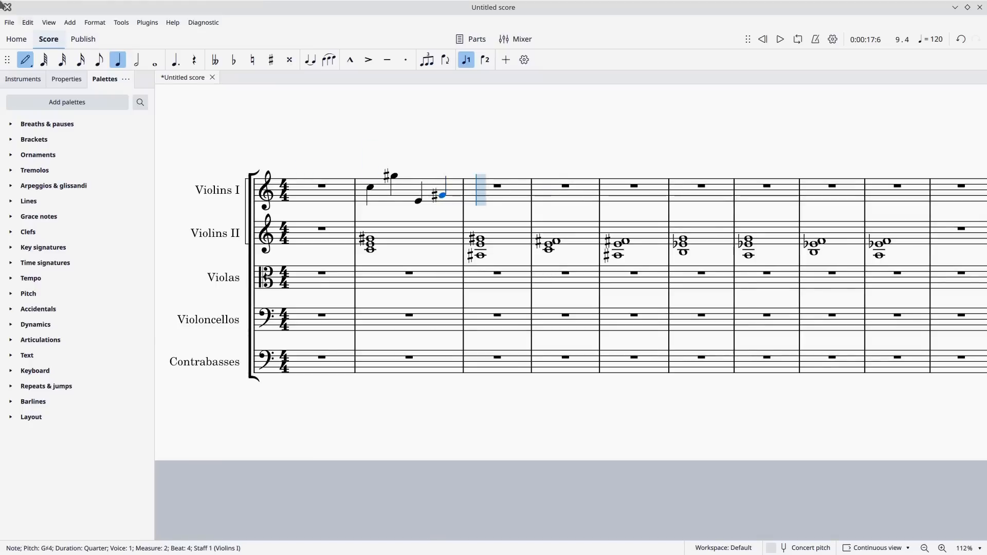
pyautogui.click(25, 60)
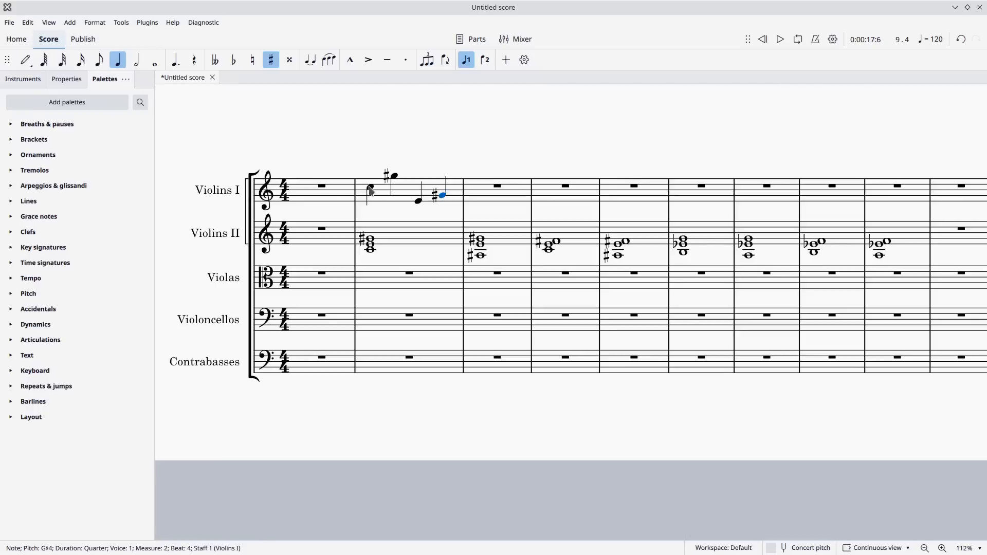
pyautogui.click(394, 175)
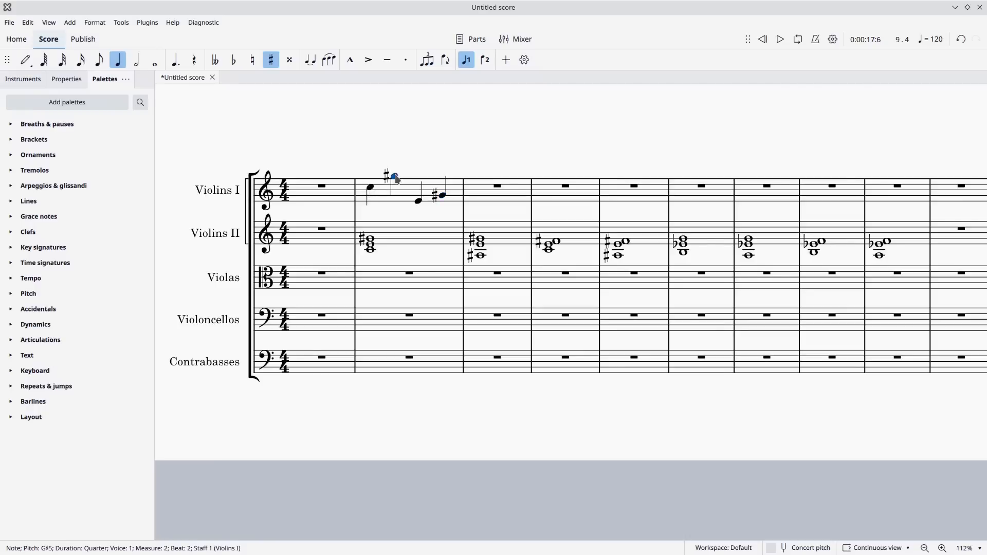
pyautogui.click(176, 61)
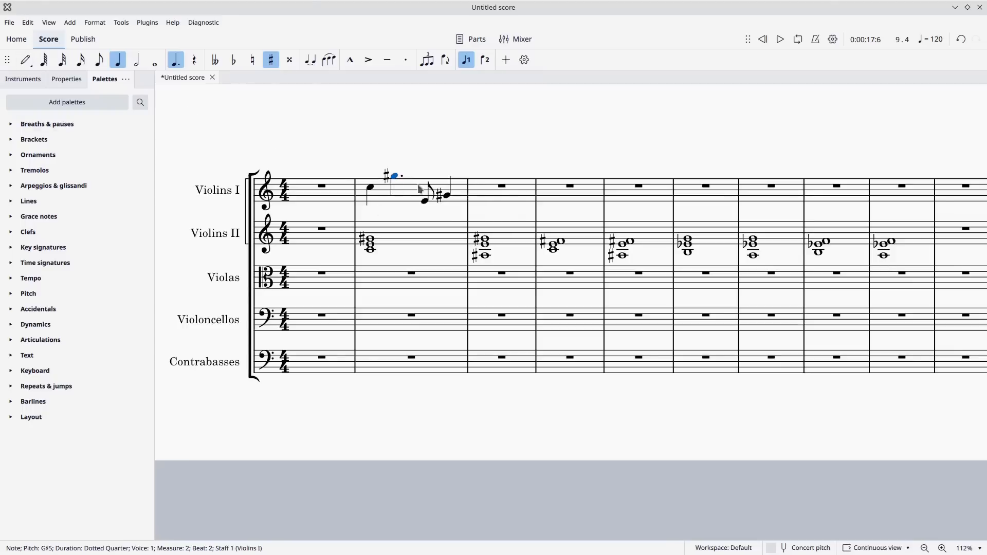
# Enter a whole-note G♯4 in Violins I measure 3 and tie the last note of measure 2 to it.
pyautogui.click(25, 60)
pyautogui.click(155, 59)
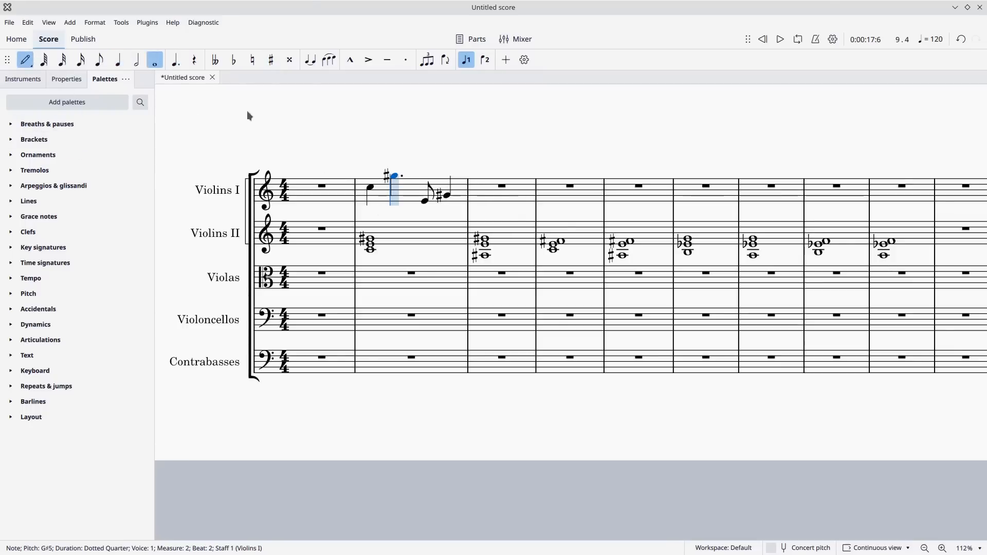
pyautogui.click(512, 197)
pyautogui.press('Up')
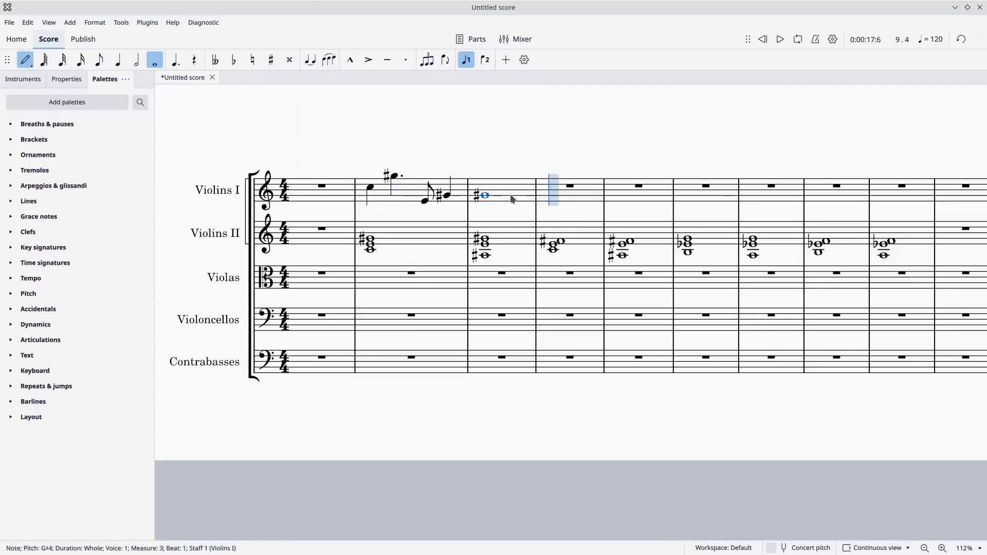
pyautogui.click(26, 60)
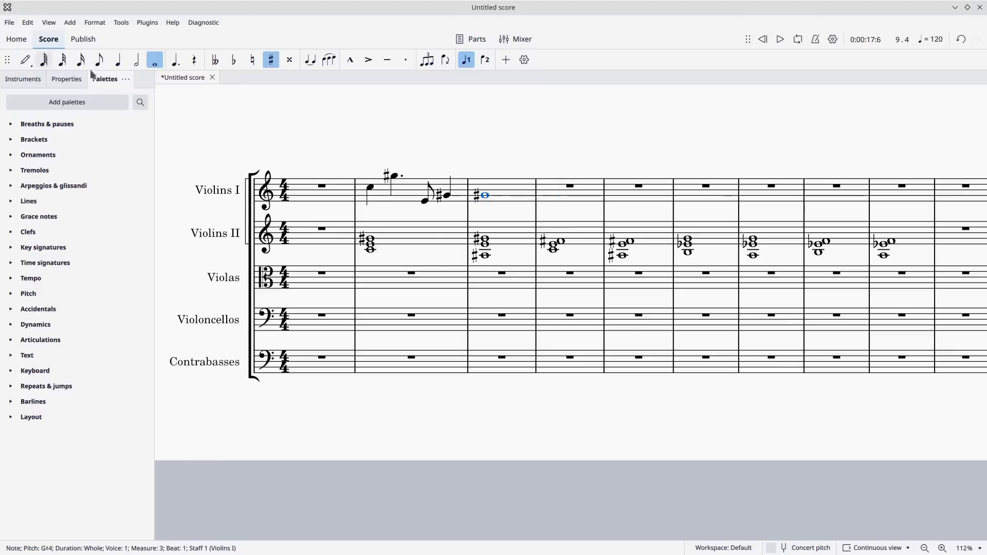
pyautogui.click(452, 197)
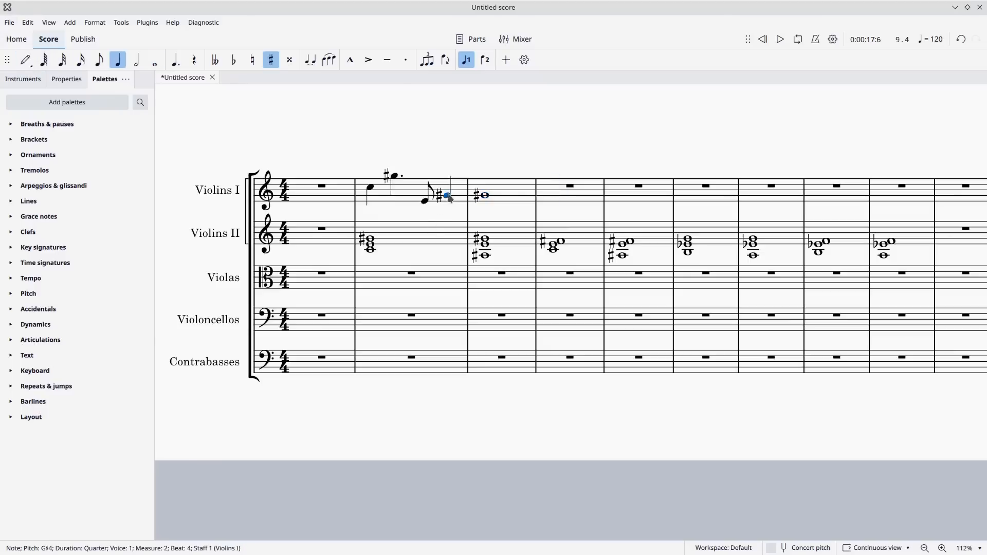
pyautogui.click(310, 60)
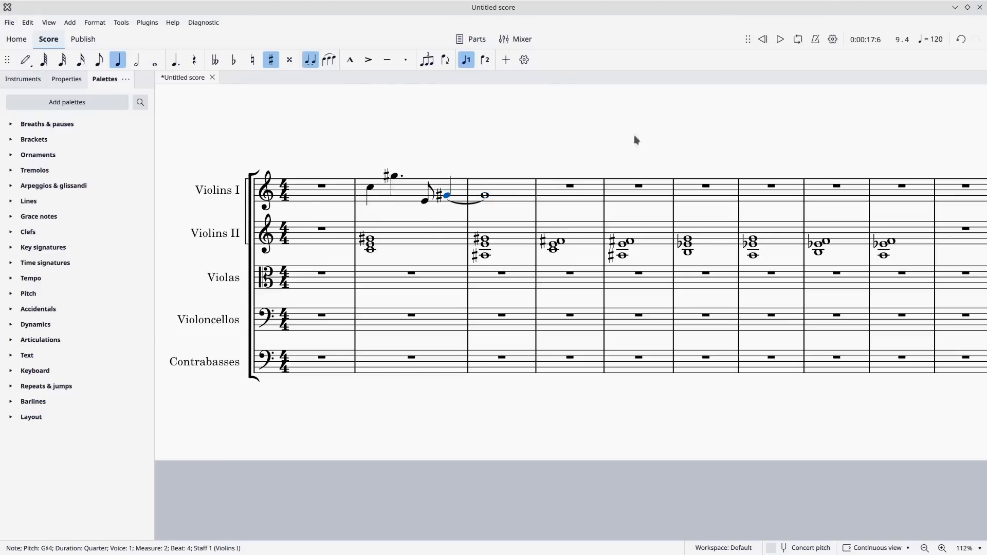
# Copy the Violins II chords in measures 2 to 9.
pyautogui.click(403, 246)
pyautogui.hotkey('shift', 'Right')
pyautogui.hotkey('shift', 'Right')
pyautogui.hotkey('shift', 'Right')
pyautogui.hotkey('shift', 'Right')
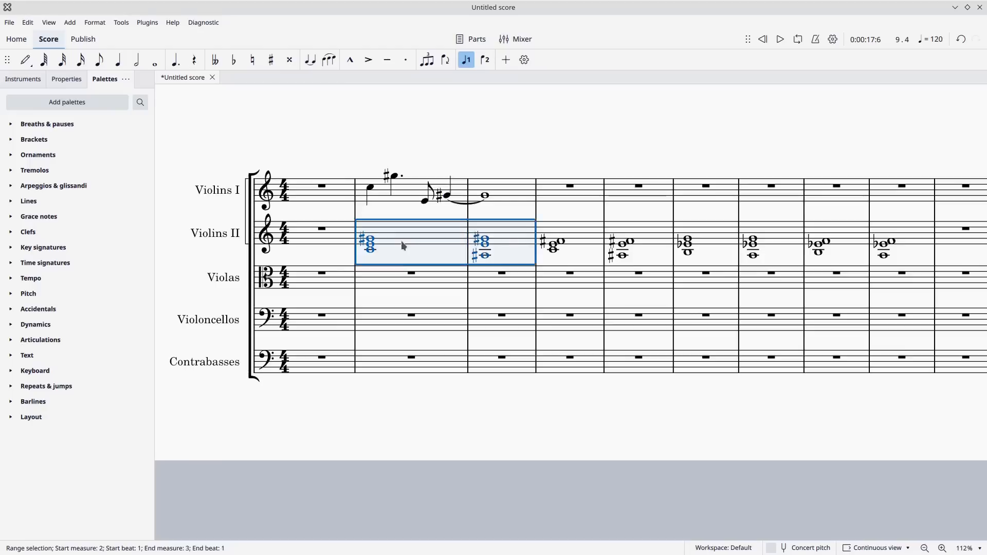
pyautogui.hotkey('shift', 'Right')
pyautogui.hotkey('shift', 'Right')
pyautogui.hotkey('shift', 'Right')
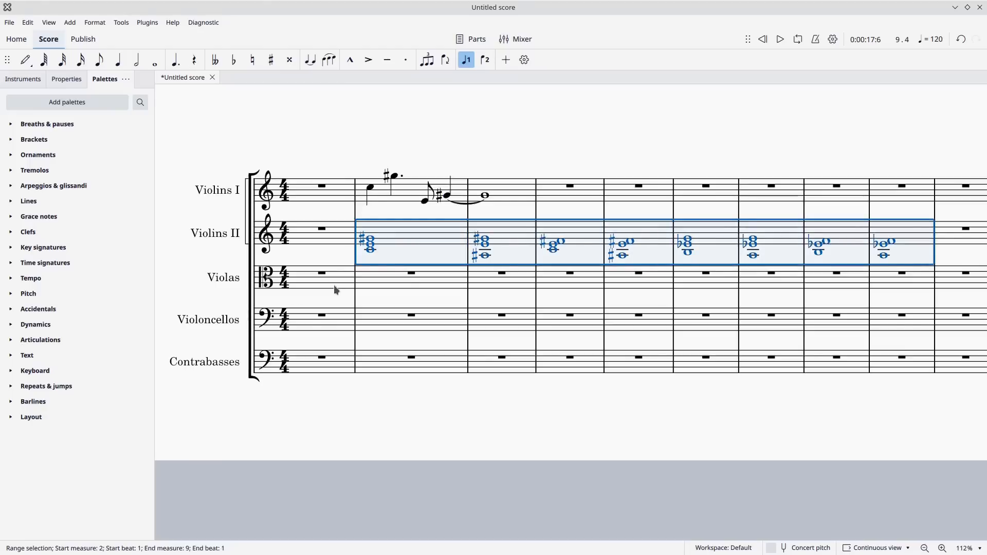
# Paste the copied chords into the Violas staff starting at measure 2 and transpose them down an octave.
pyautogui.click(399, 281)
pyautogui.hotkey('ctrl', 'v')
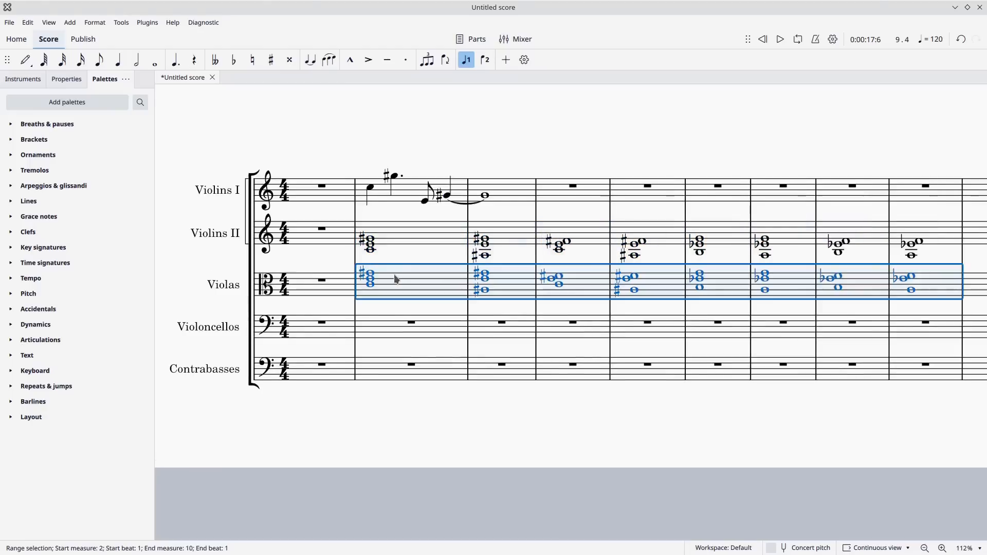
pyautogui.hotkey('ctrl', 'Down')
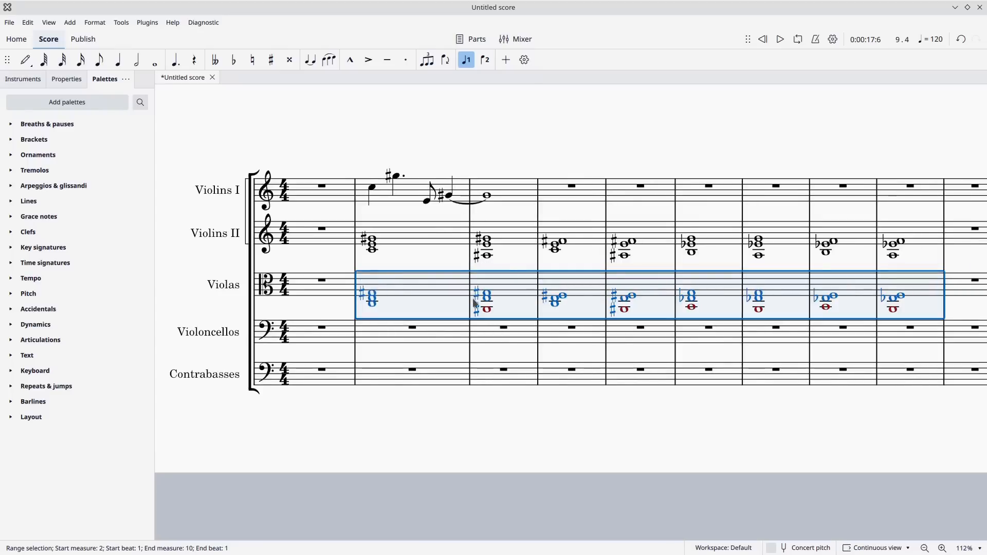
# Paste the copied chords into the Violoncellos staff starting at measure 2.
pyautogui.click(423, 336)
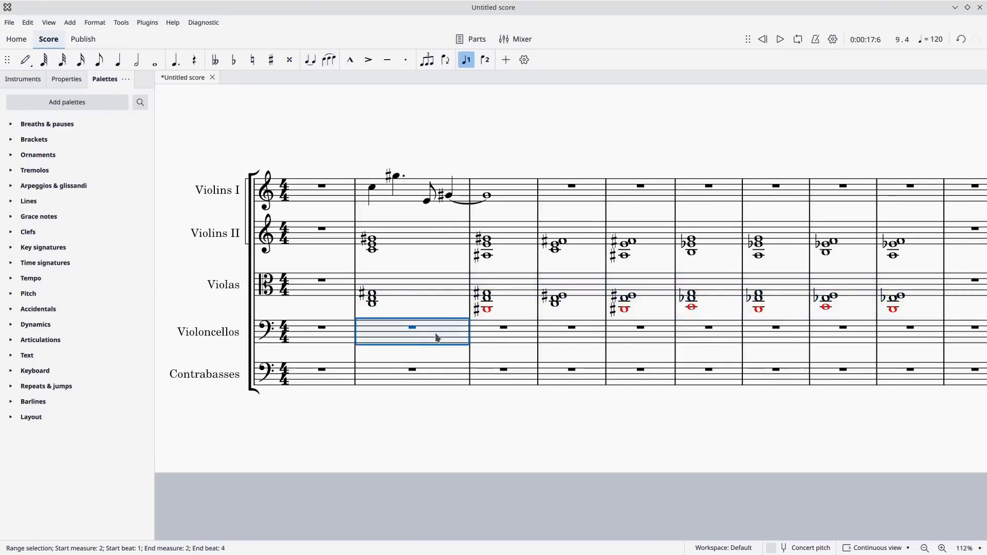
pyautogui.hotkey('ctrl', 'v')
# Delete the chords in measures 2 to 9 of both the Violins II and Violas staves.
pyautogui.click(429, 293)
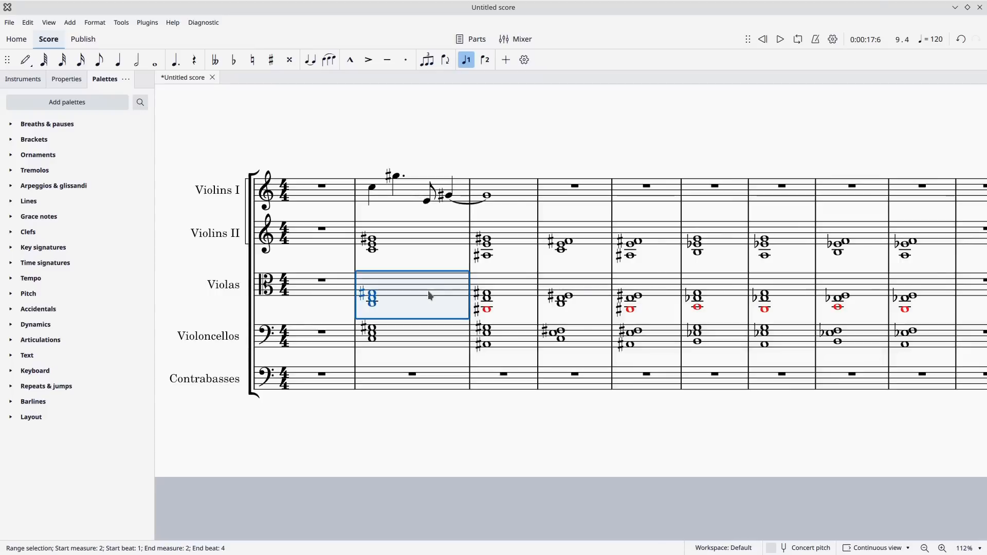
pyautogui.click(437, 237)
pyautogui.hotkey('shift', 'Right')
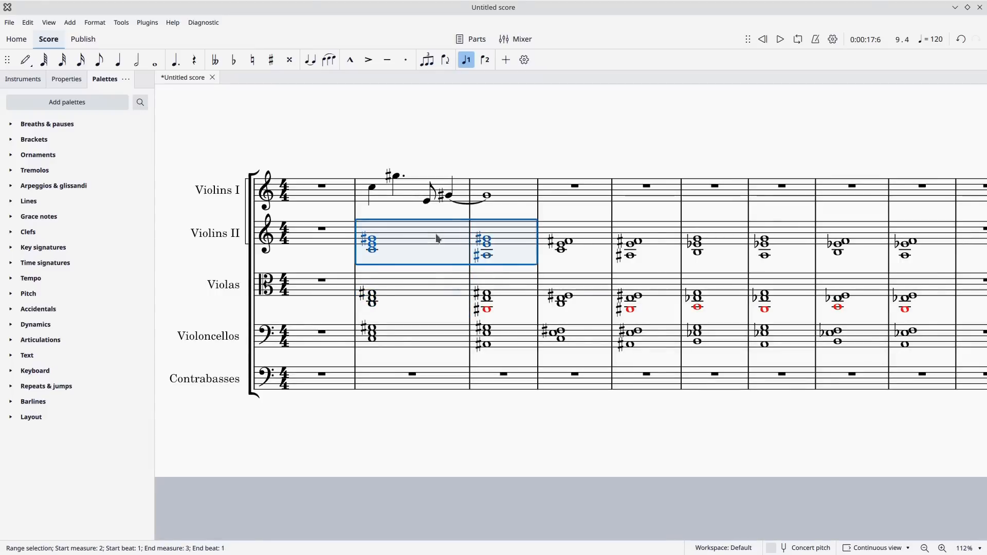
pyautogui.hotkey('shift', 'Right')
pyautogui.hotkey('shift', 'Right')
pyautogui.hotkey('shift', 'Right')
pyautogui.hotkey('shift', 'Right')
pyautogui.hotkey('shift', 'Right')
pyautogui.hotkey('shift', 'Right')
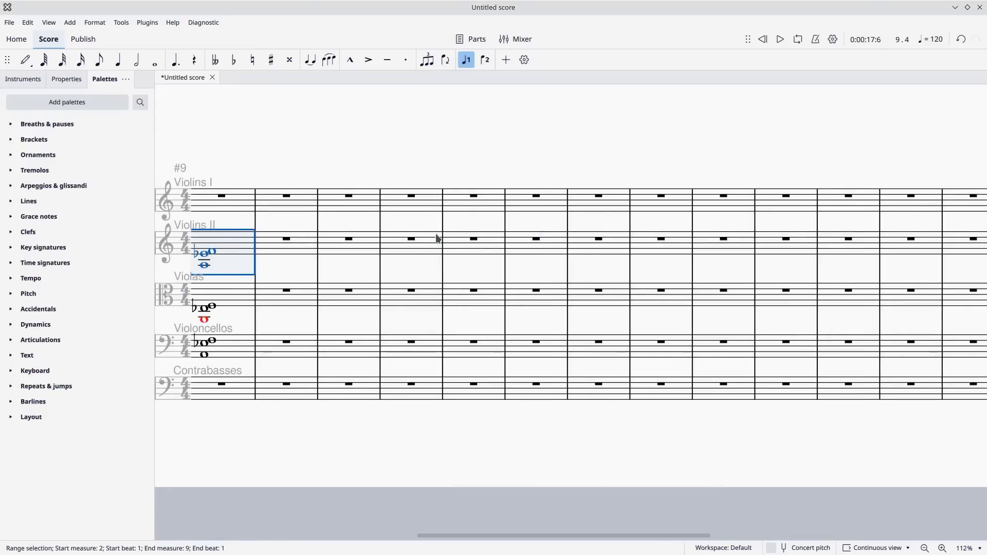
pyautogui.hotkey('shift', 'Down')
pyautogui.press('Delete')
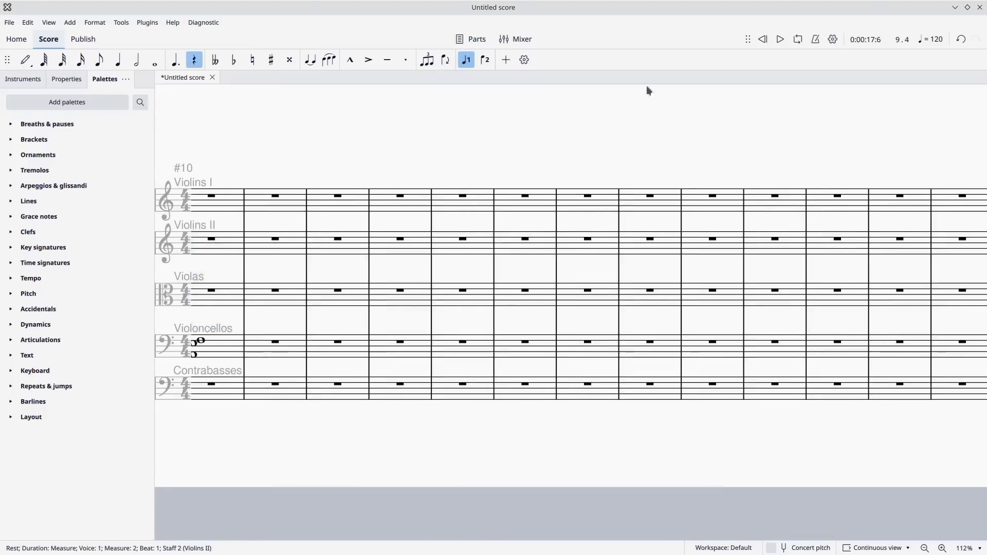
# Play back the Violins I melody with the Violoncellos chords from the start of the score.
pyautogui.click(763, 39)
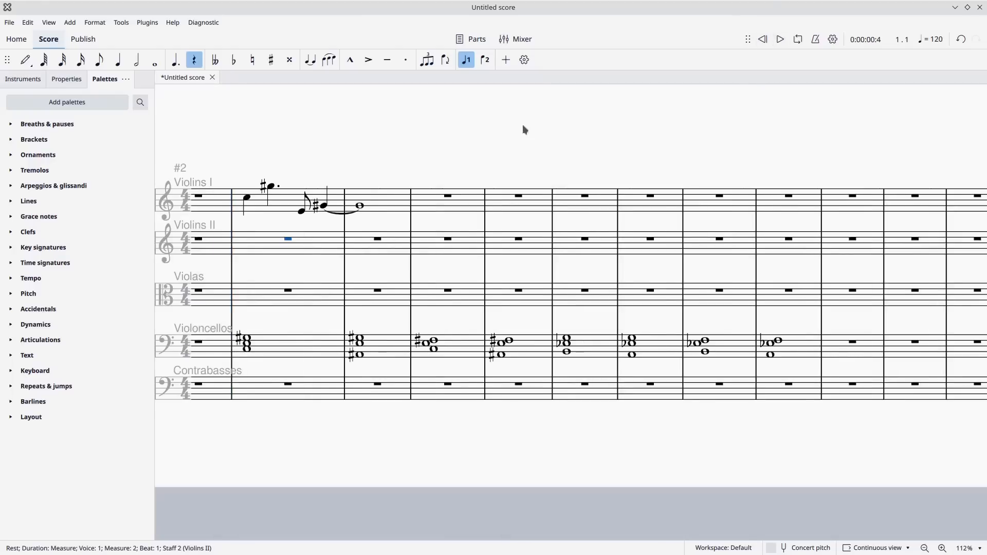
pyautogui.click(781, 40)
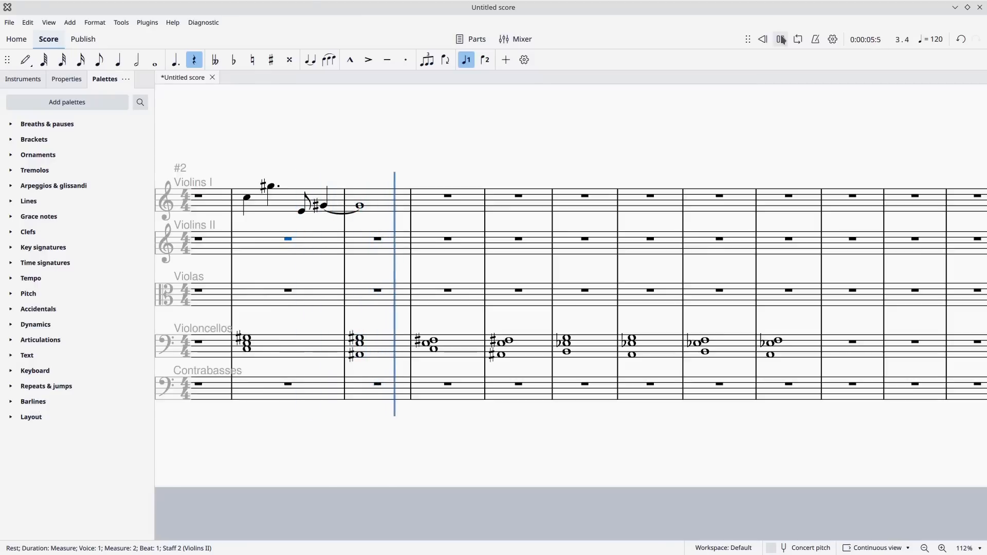
pyautogui.click(781, 39)
# Copy the Violins I melody in measures 2 and 3 into measures 4 and 5.
pyautogui.moveTo(367, 125); pyautogui.dragTo(461, 94)
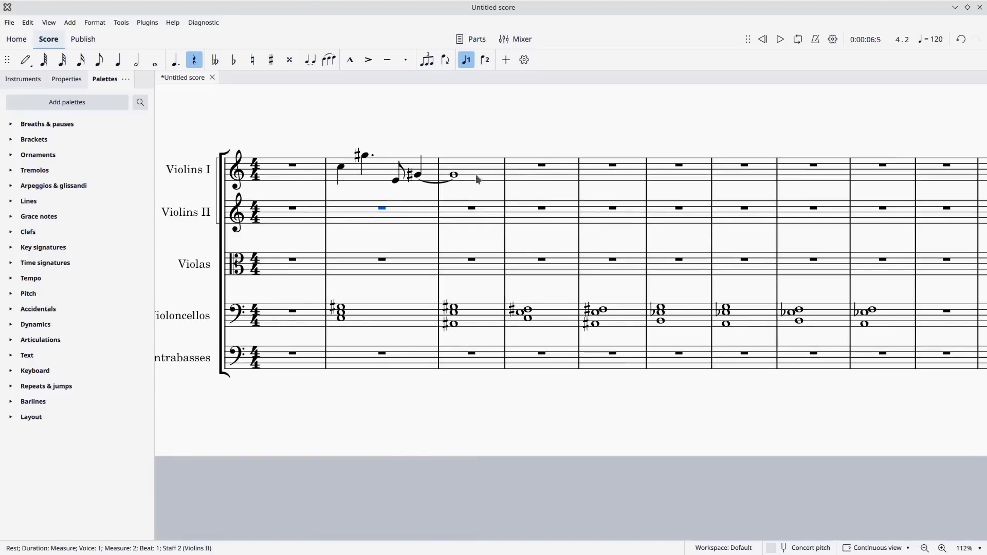
pyautogui.click(374, 179)
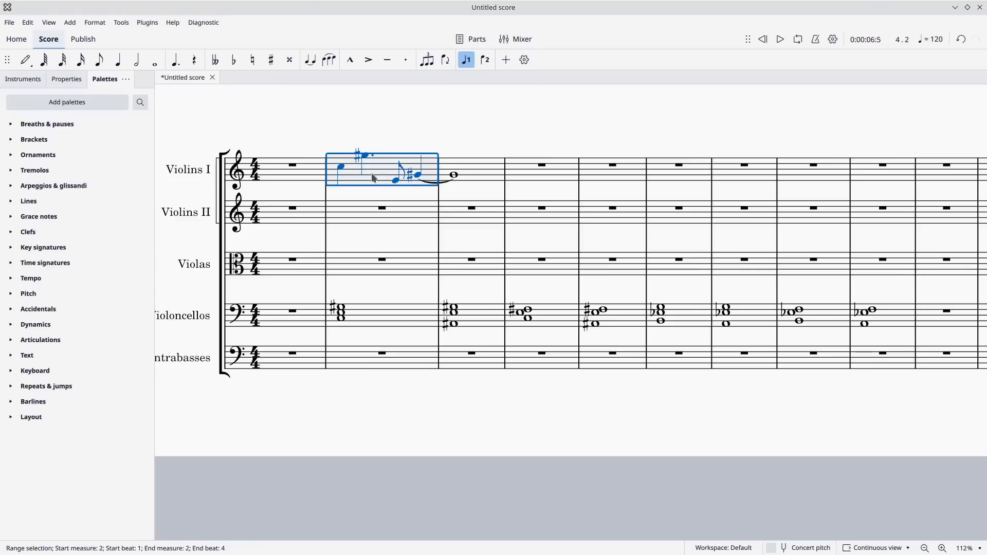
pyautogui.hotkey('shift', 'Right')
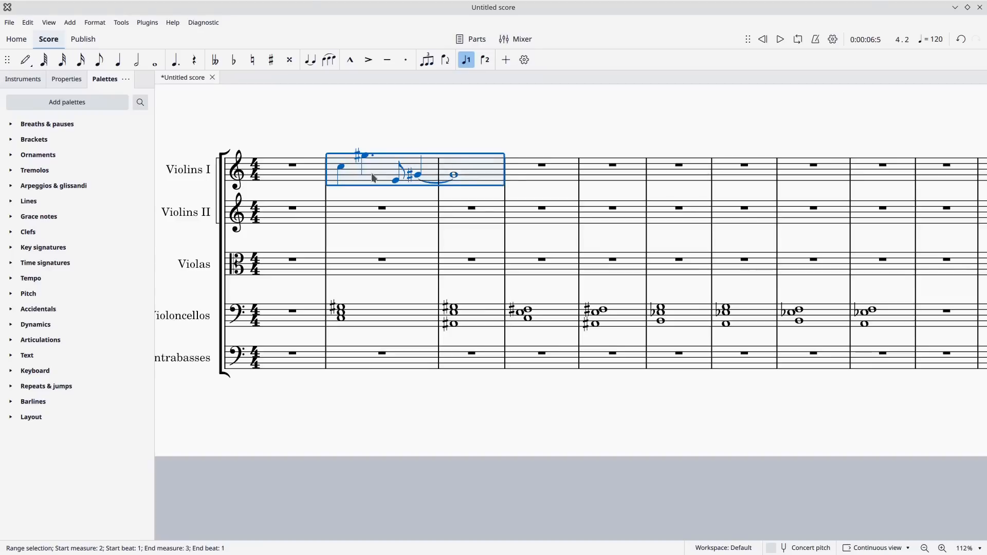
pyautogui.click(523, 178)
pyautogui.hotkey('ctrl', 'v')
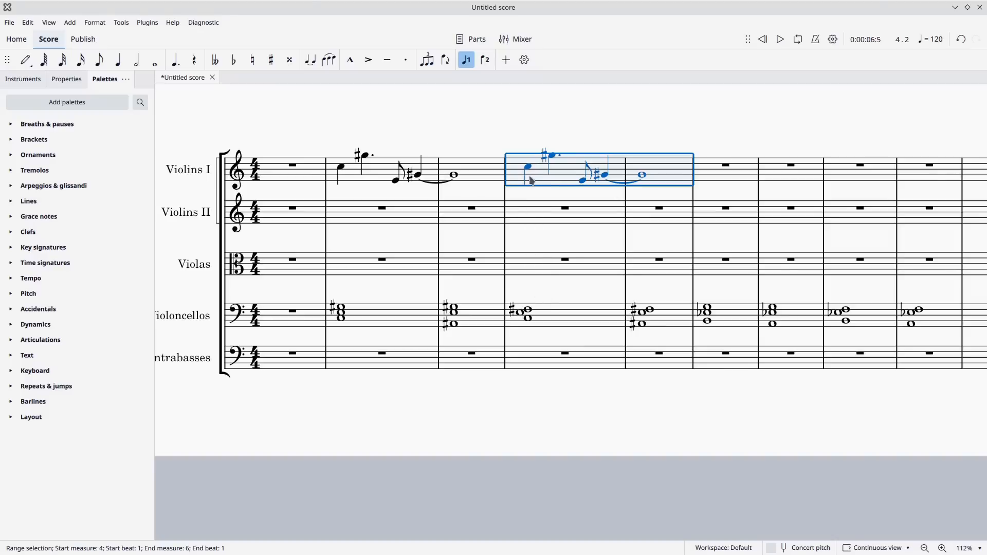
# Lower the dotted quarter note in Violins I measure 4 to F♯5.
pyautogui.click(530, 320)
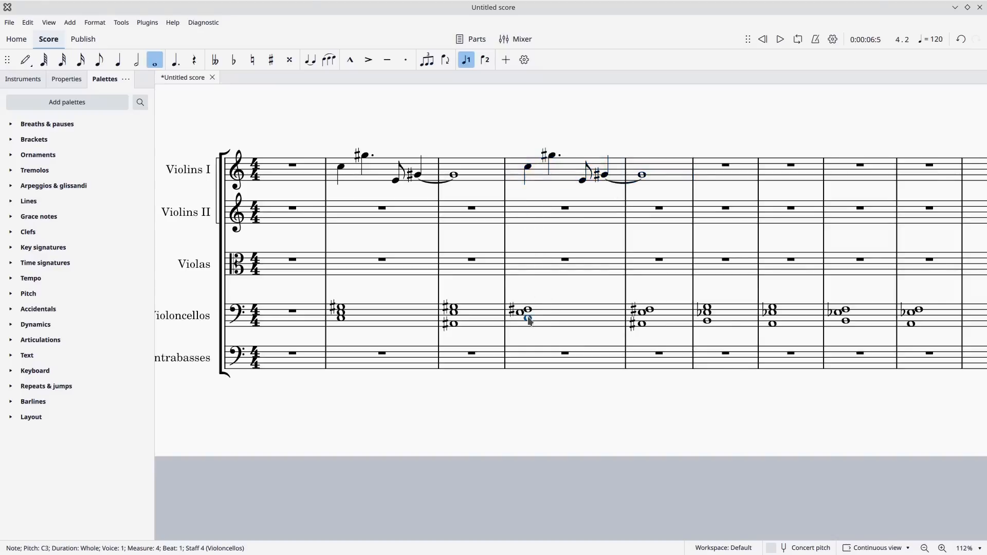
pyautogui.click(551, 156)
pyautogui.press('Down')
pyautogui.press('Down')
pyautogui.press('Down')
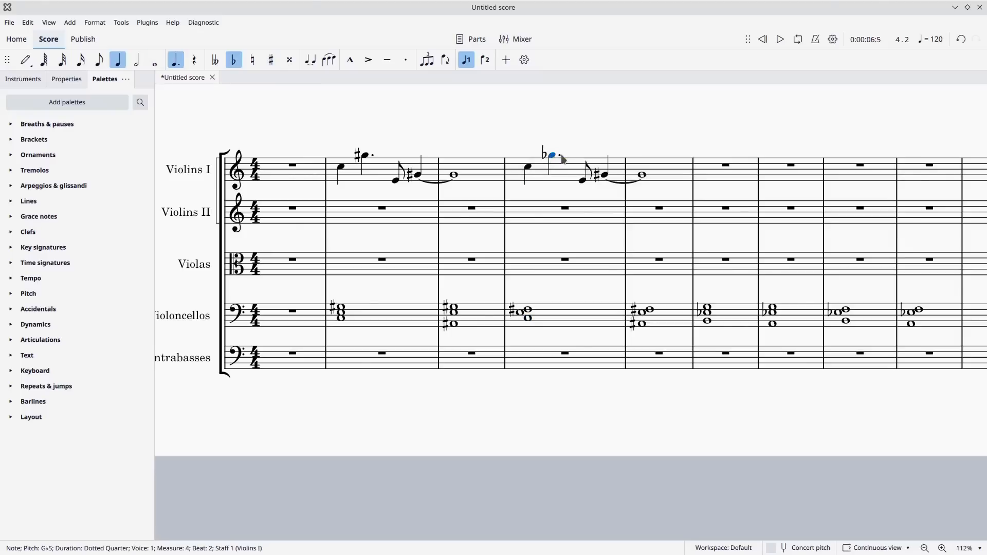
pyautogui.press('Up')
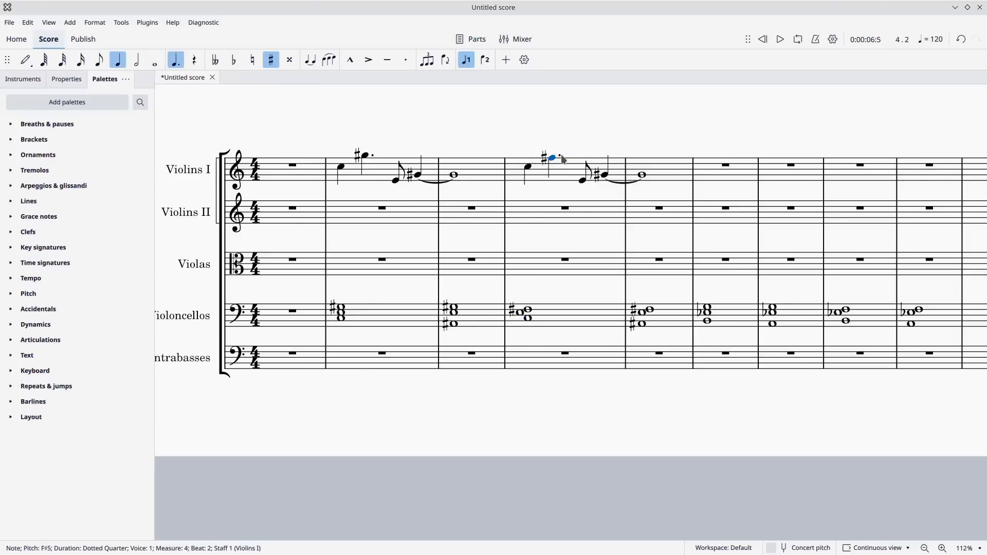
# Lower the tied quarter note at the end of Violins I measure 4 to F♯4 and play back the passage.
pyautogui.click(585, 181)
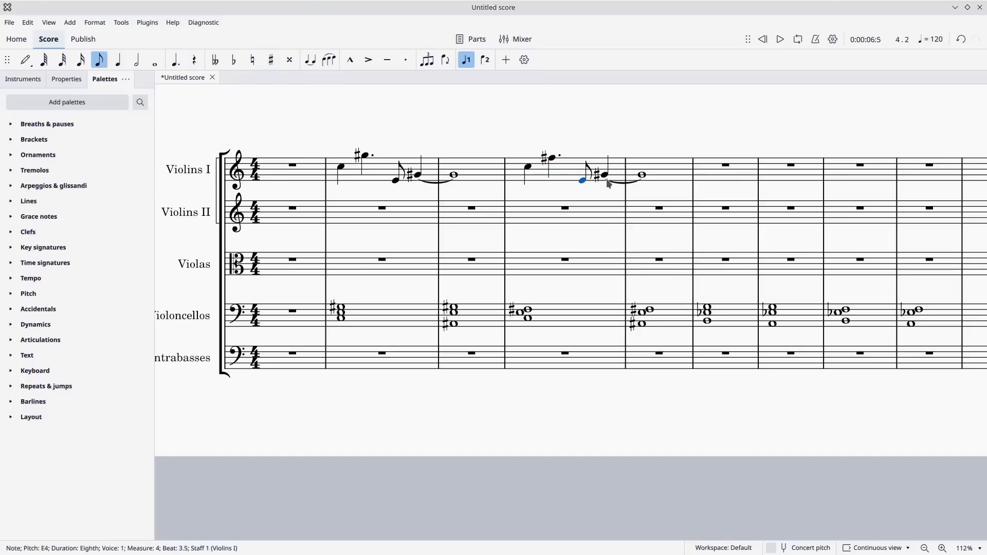
pyautogui.click(606, 176)
pyautogui.press('Down')
pyautogui.press('Down')
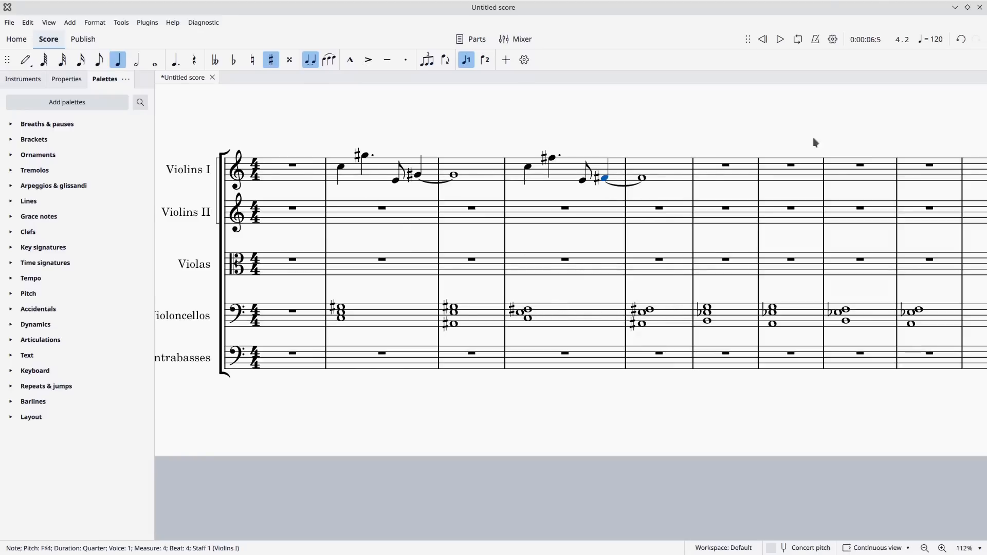
pyautogui.click(780, 41)
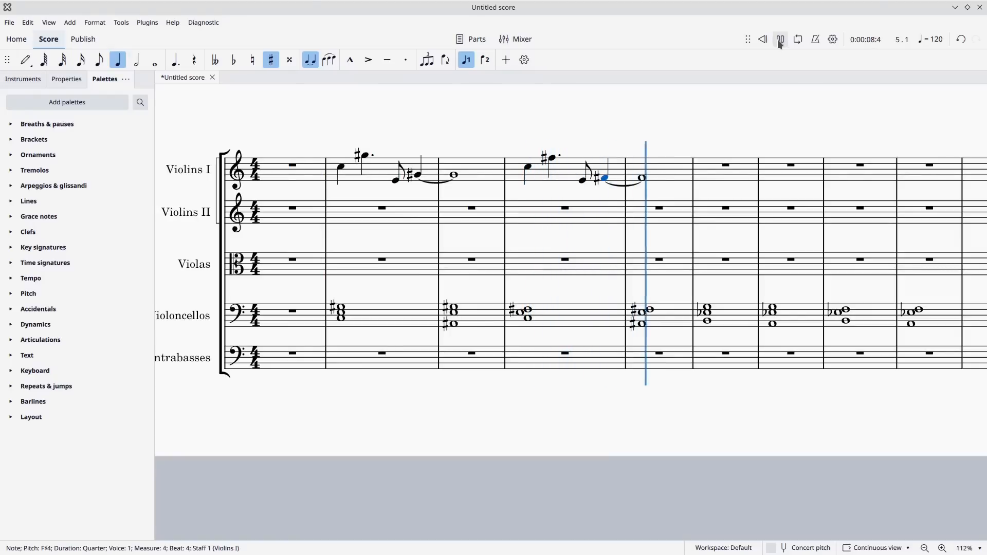
pyautogui.click(780, 40)
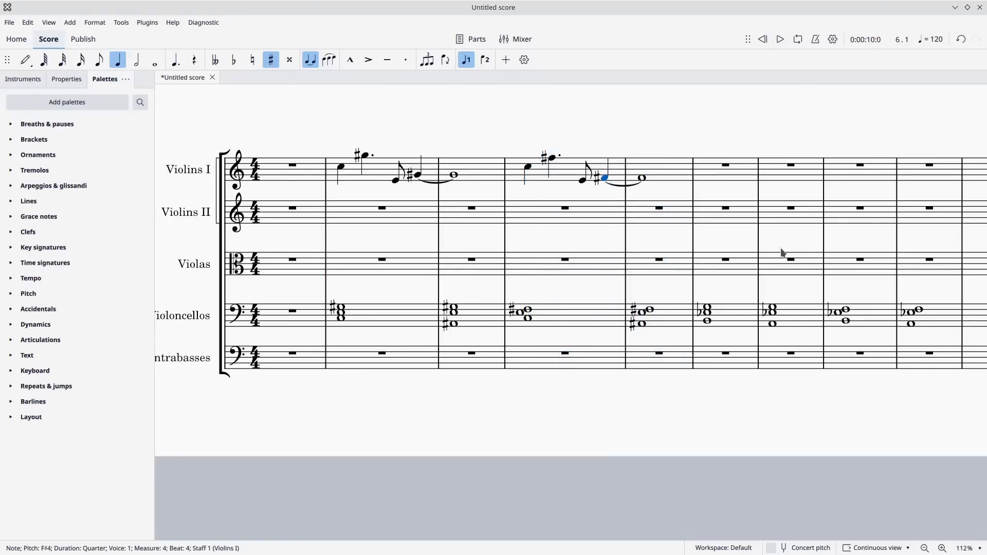
# Copy the Violins I melody in measures 2 to 5 into measures 6 to 9 and lower the copy by a semitone.
pyautogui.moveTo(790, 230); pyautogui.dragTo(729, 212)
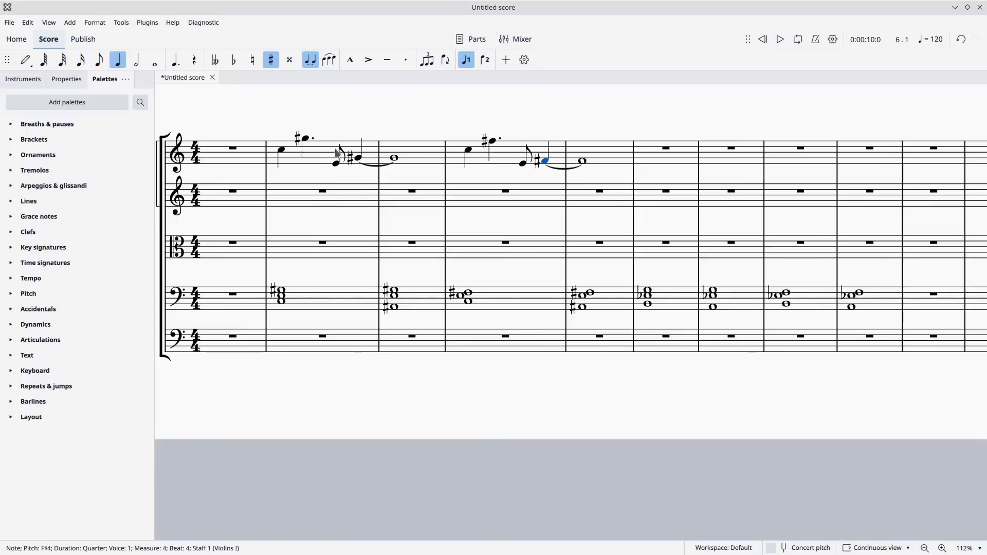
pyautogui.click(319, 155)
pyautogui.hotkey('shift', 'Right')
pyautogui.hotkey('shift', 'Right')
pyautogui.hotkey('shift', 'Right')
pyautogui.hotkey('shift', 'Right')
pyautogui.hotkey('shift', 'Right')
pyautogui.hotkey('shift', 'Right')
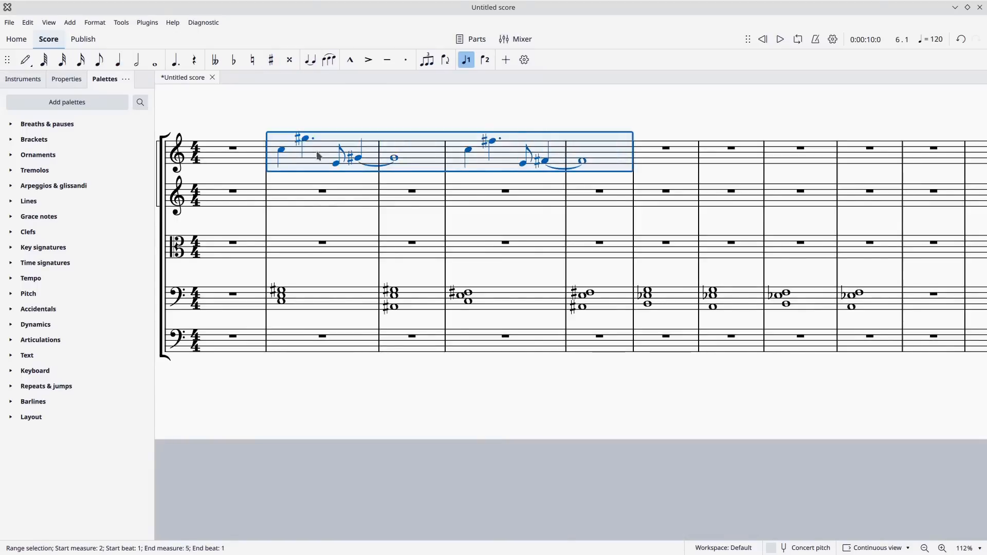
pyautogui.click(639, 154)
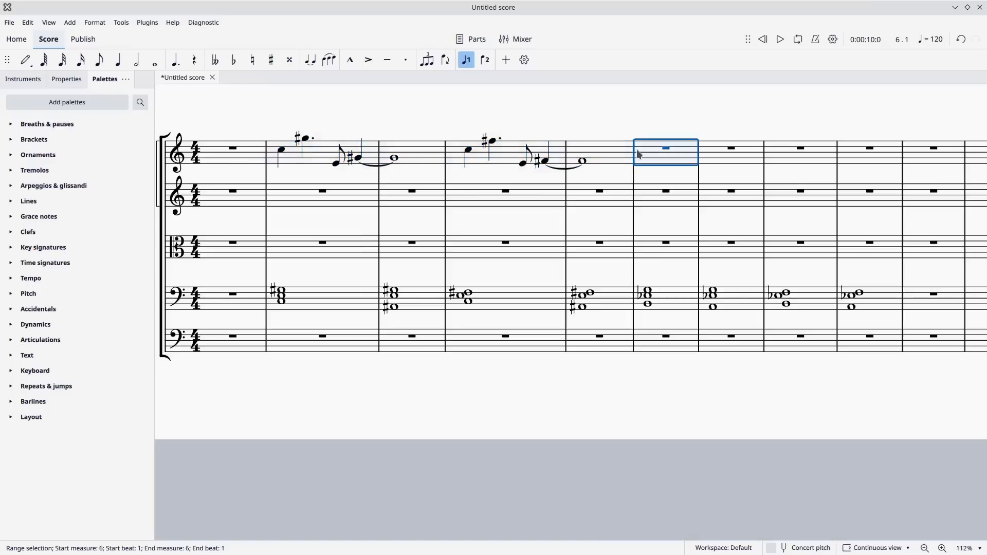
pyautogui.hotkey('ctrl', 'v')
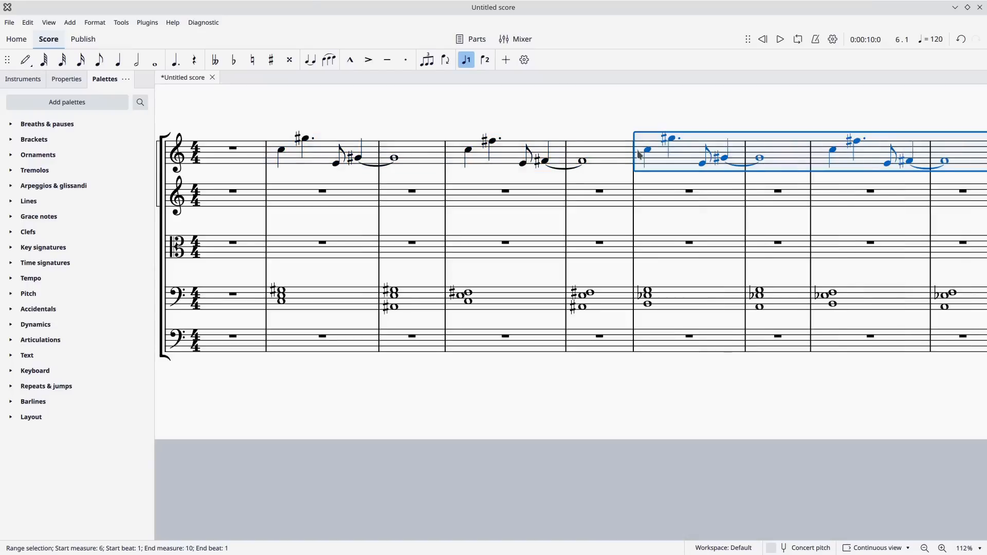
pyautogui.press('Down')
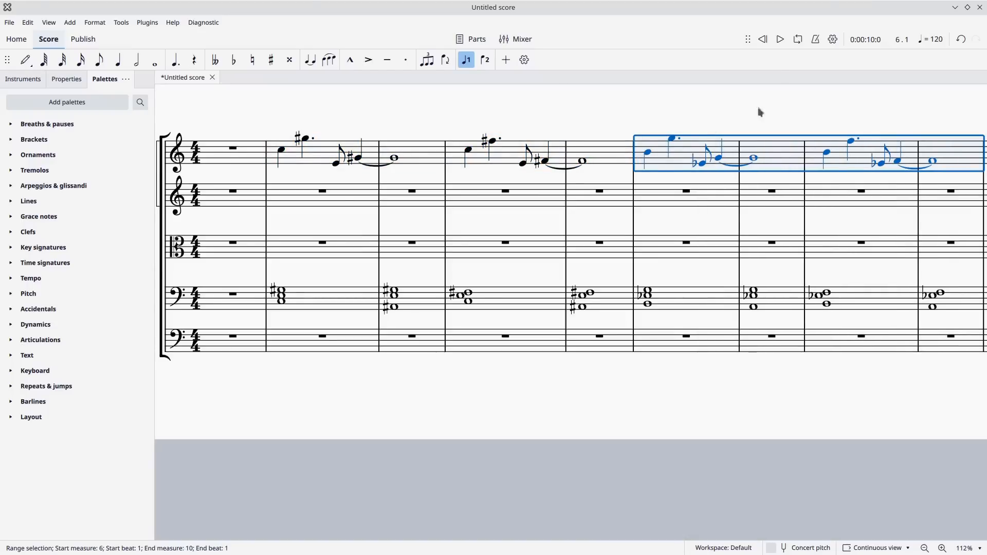
# Play back the Violins I melody with the Violoncellos chords from the start through measure 10.
pyautogui.hscroll(2, 828, 126)
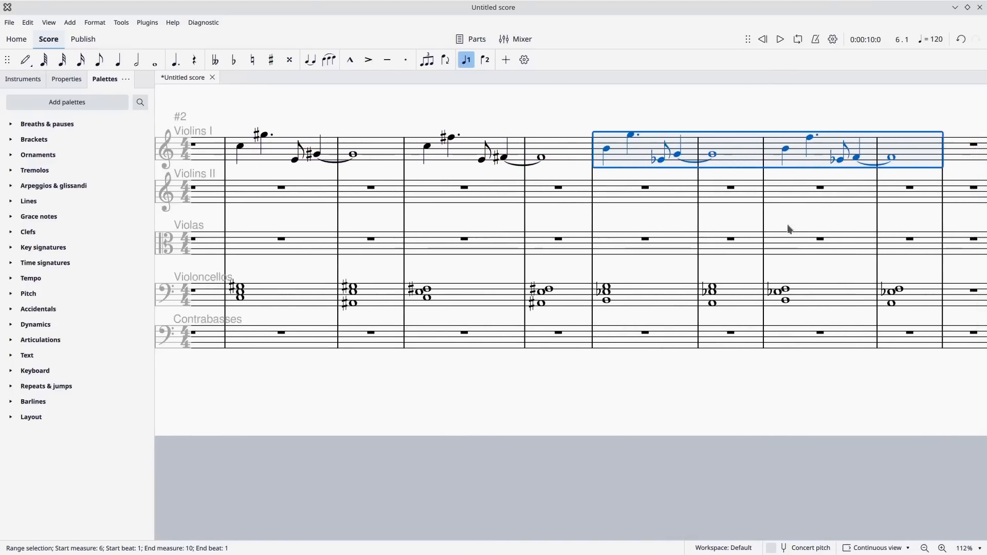
pyautogui.hscroll(-2, 792, 222)
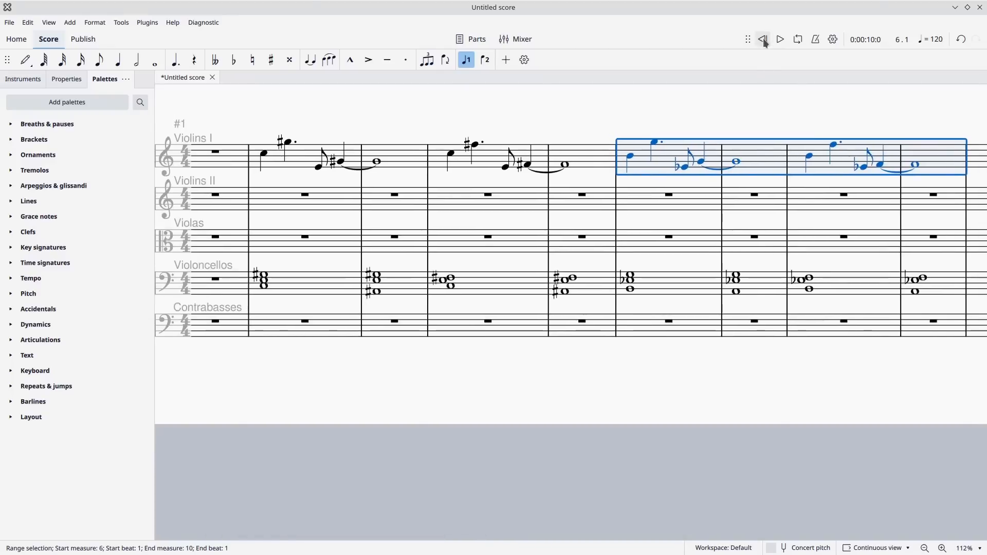
pyautogui.click(780, 40)
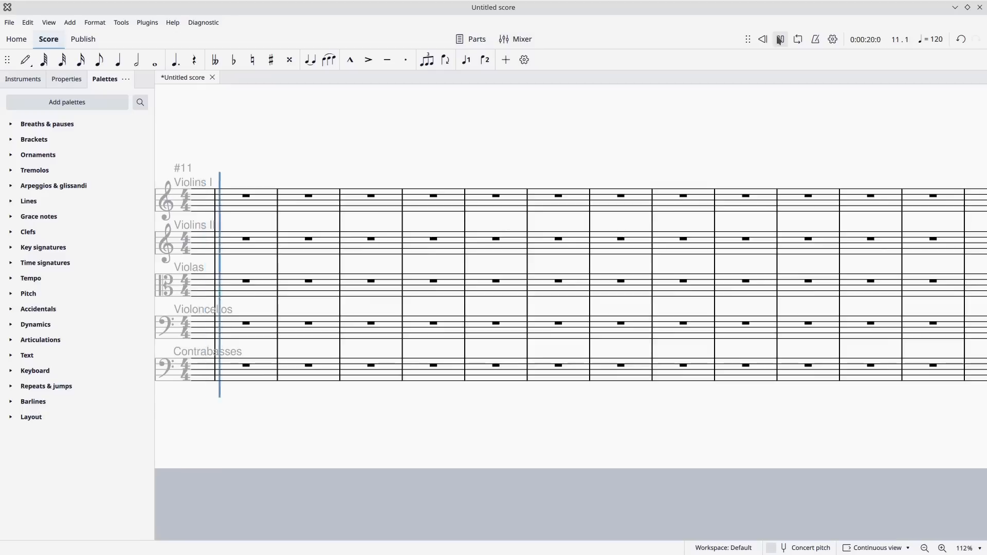
pyautogui.click(781, 39)
# Delete the Violoncellos chords in measures 2 to 9.
pyautogui.moveTo(458, 132); pyautogui.dragTo(844, 187)
pyautogui.moveTo(364, 197); pyautogui.dragTo(602, 183)
pyautogui.moveTo(495, 180); pyautogui.dragTo(827, 122)
pyautogui.moveTo(703, 115); pyautogui.dragTo(611, 101)
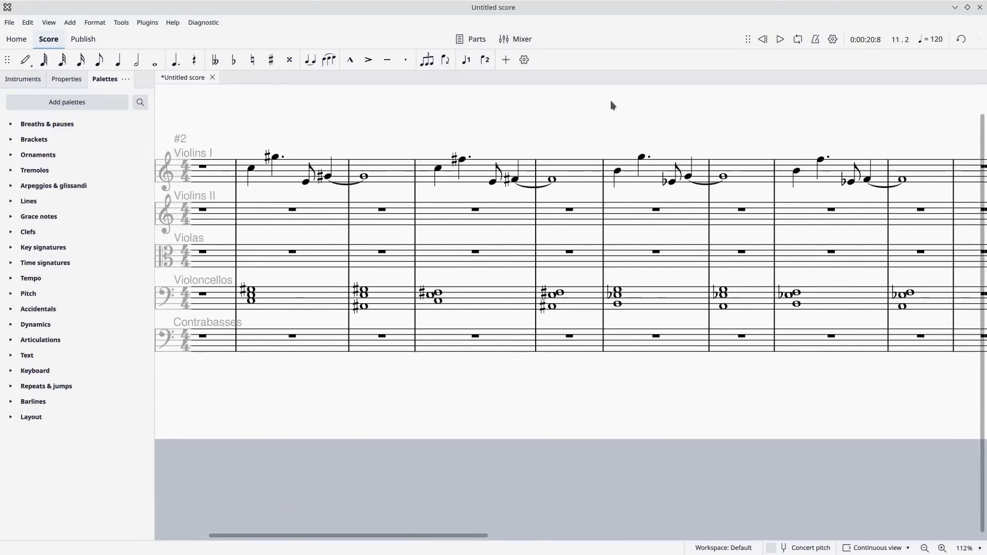
pyautogui.click(268, 297)
pyautogui.hotkey('shift', 'Right')
pyautogui.hotkey('shift', 'Right')
pyautogui.hotkey('shift', 'Right')
pyautogui.hotkey('shift', 'Right')
pyautogui.hotkey('shift', 'Right')
pyautogui.hotkey('shift', 'Right')
pyautogui.hotkey('shift', 'Right')
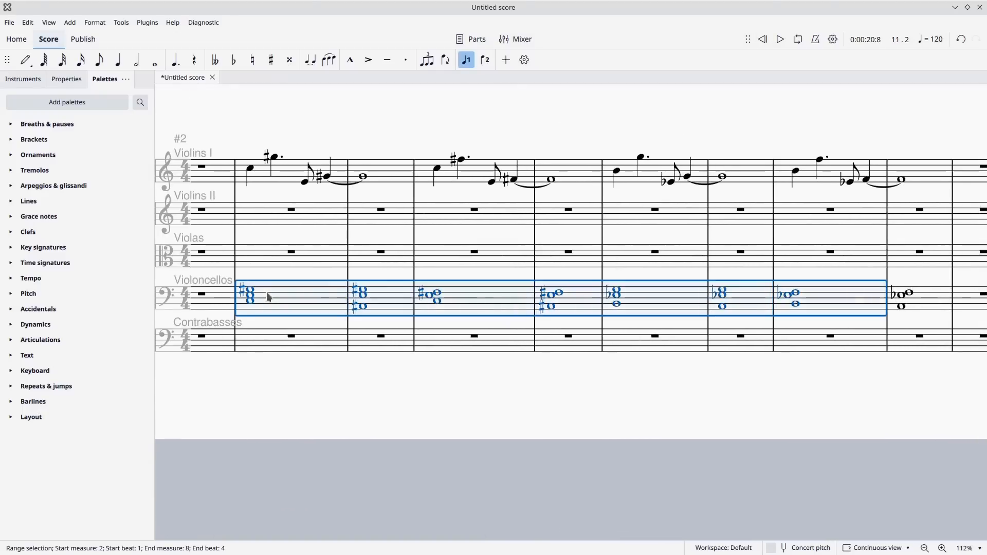
pyautogui.press('Delete')
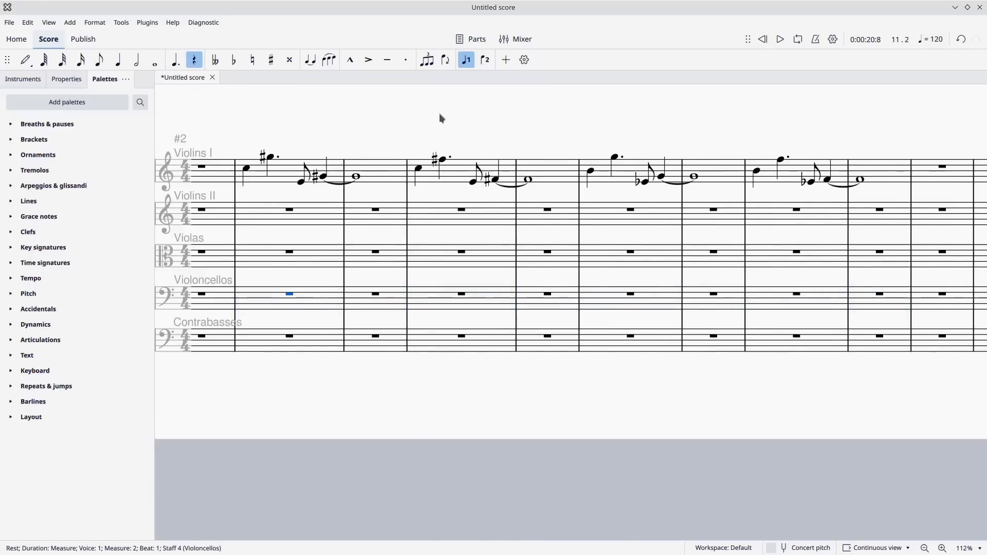
# Copy Violins I measures 2 and 3 into the Violas from measure 2 at double duration, and lower the copy by an octave.
pyautogui.moveTo(441, 118); pyautogui.dragTo(530, 124)
pyautogui.click(379, 178)
pyautogui.hotkey('shift', 'Right')
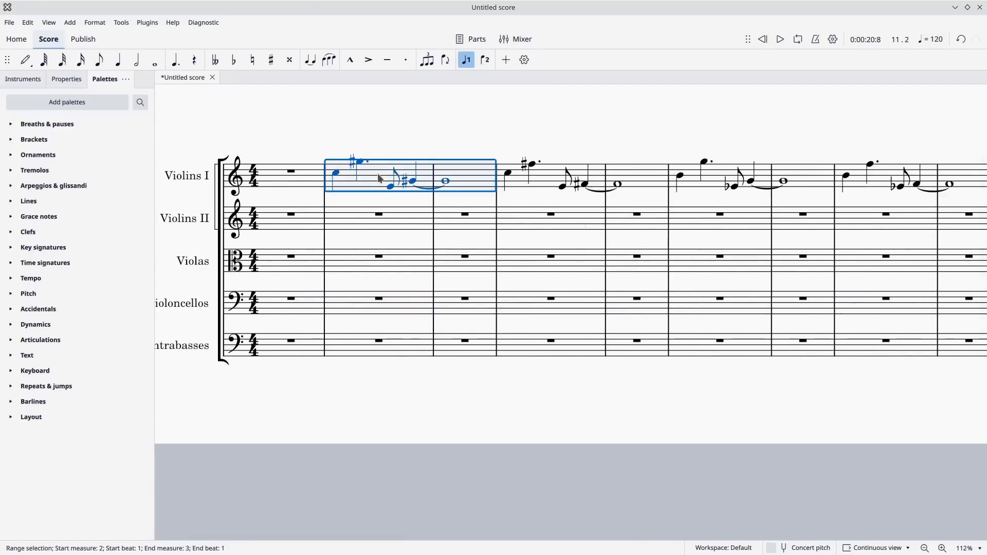
pyautogui.click(364, 262)
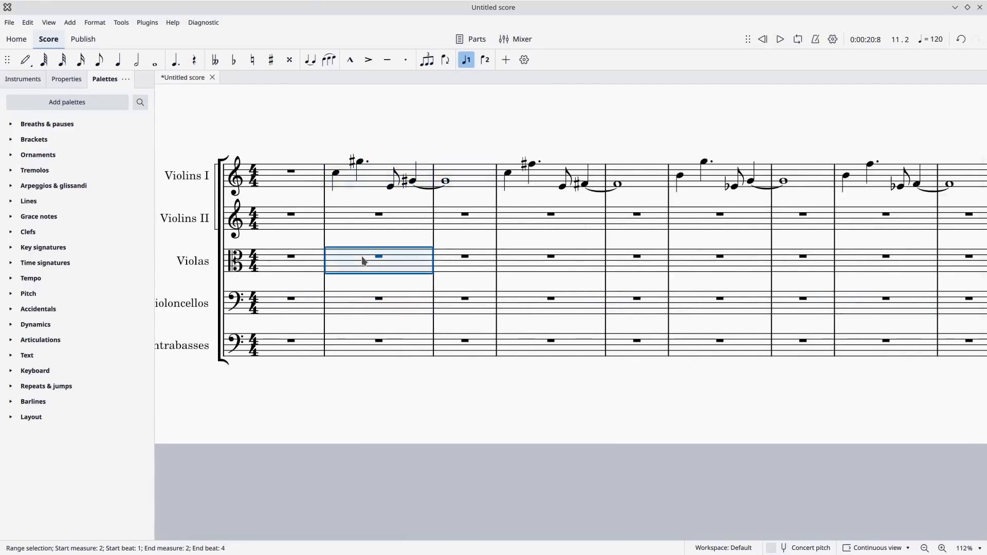
pyautogui.click(28, 22)
pyautogui.click(67, 139)
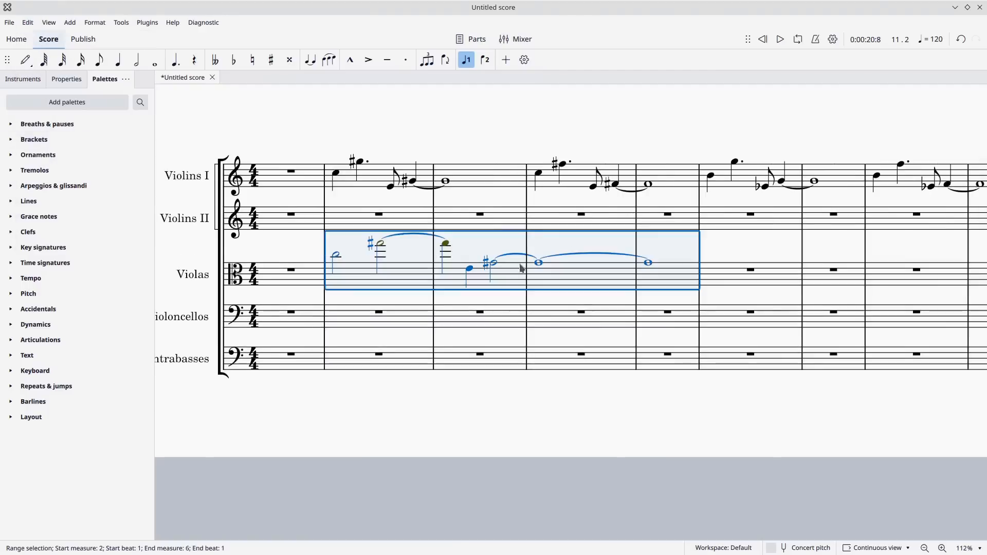
pyautogui.hotkey('ctrl', 'Down')
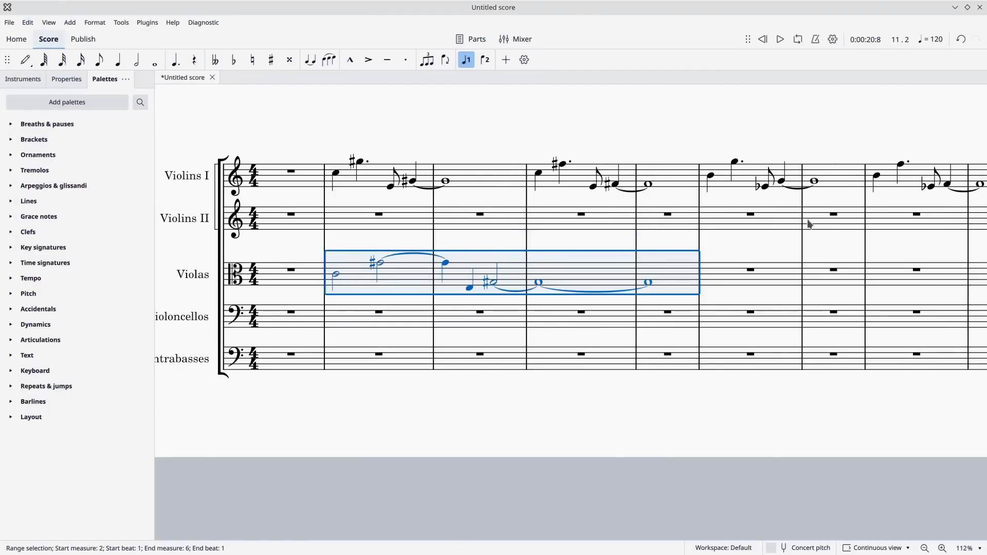
# Copy the double-duration Violas phrase from measures 2 to 5 into measures 6 to 9 and lower the copy by a semitone.
pyautogui.click(721, 279)
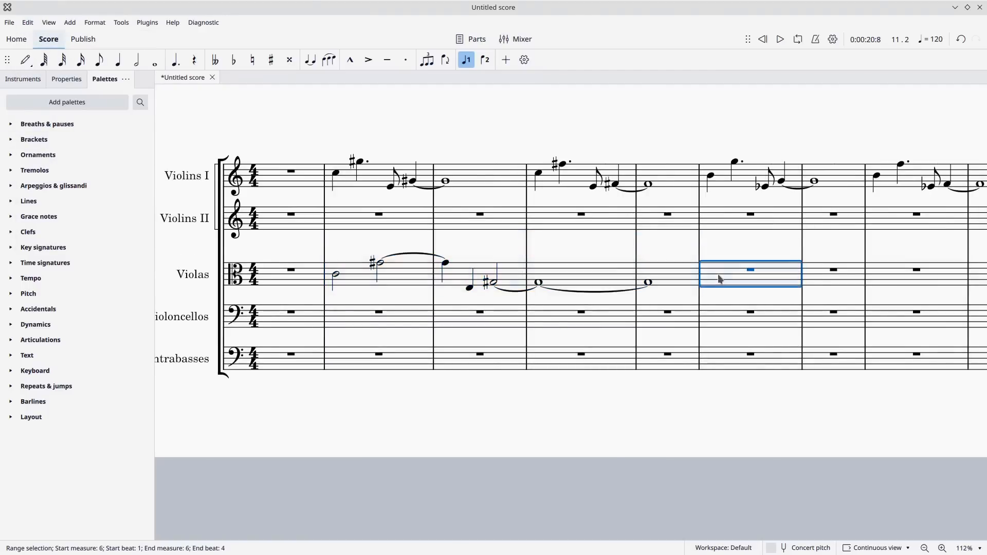
pyautogui.hotkey('ctrl', 'v')
pyautogui.press('Down')
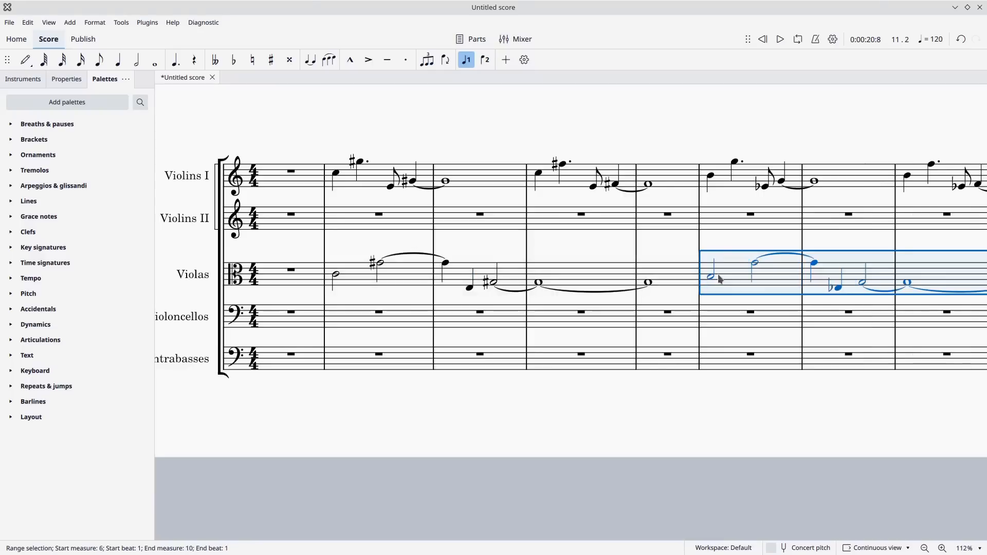
# Play back the Violins I melody together with the slower Violas line from the start of the score.
pyautogui.click(600, 258)
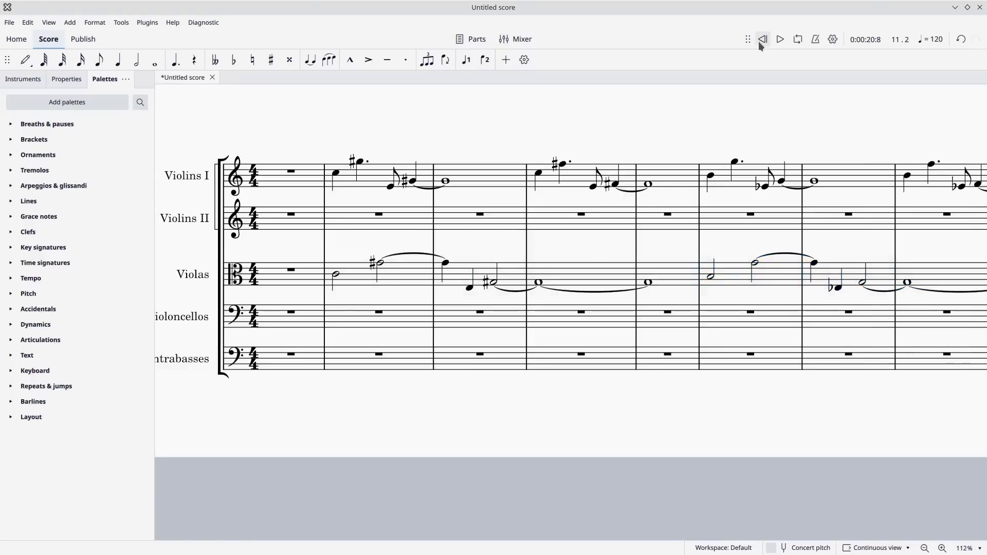
pyautogui.click(780, 40)
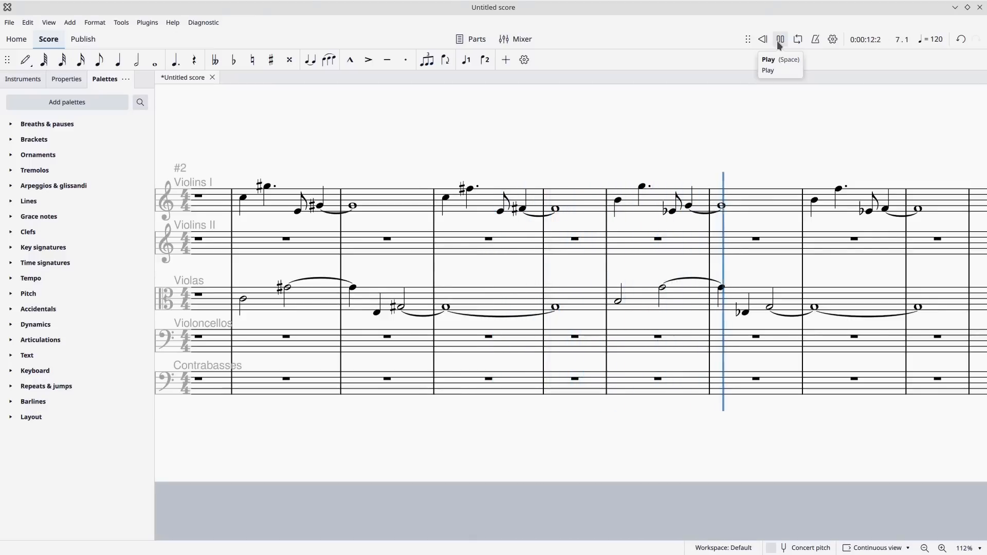
pyautogui.click(781, 40)
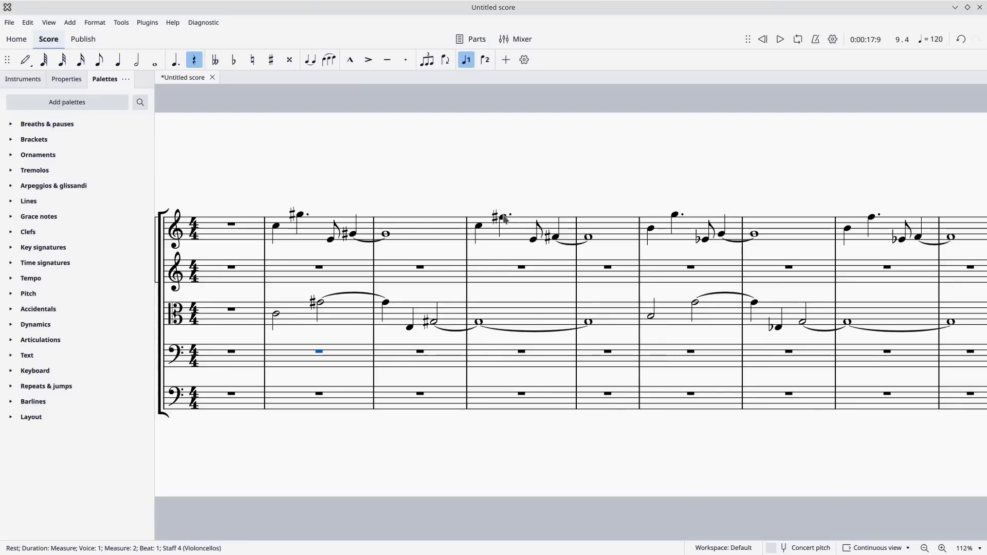
# Remove the Violas tie from measure 3 into measure 4, and lower the tied whole notes in measures 4 and 5 to F♯3.
pyautogui.click(471, 332)
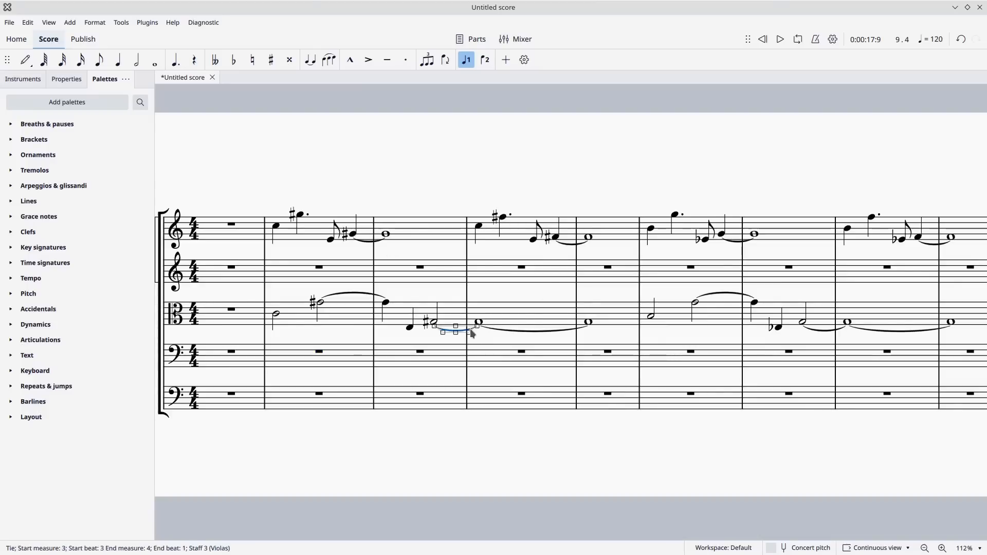
pyautogui.press('Delete')
pyautogui.click(503, 330)
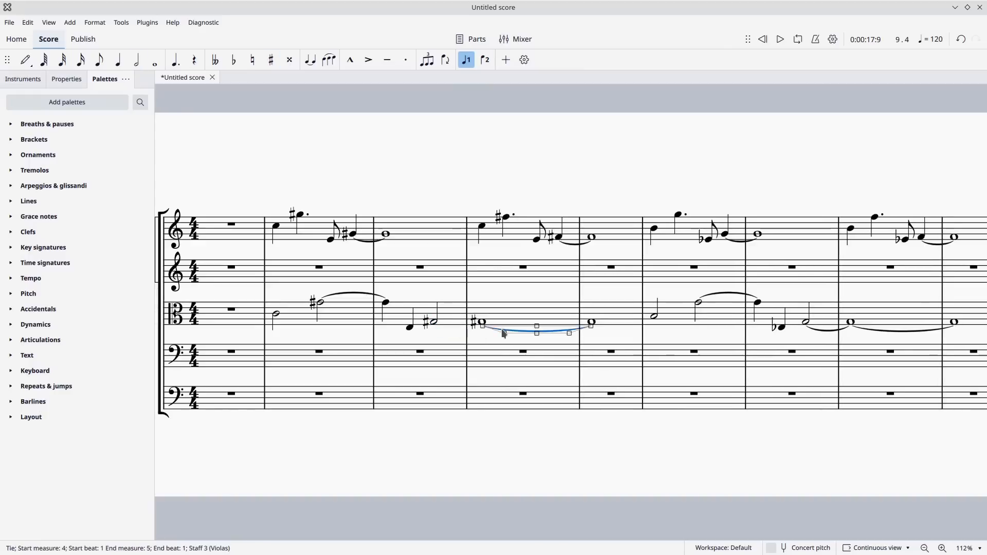
pyautogui.press('Delete')
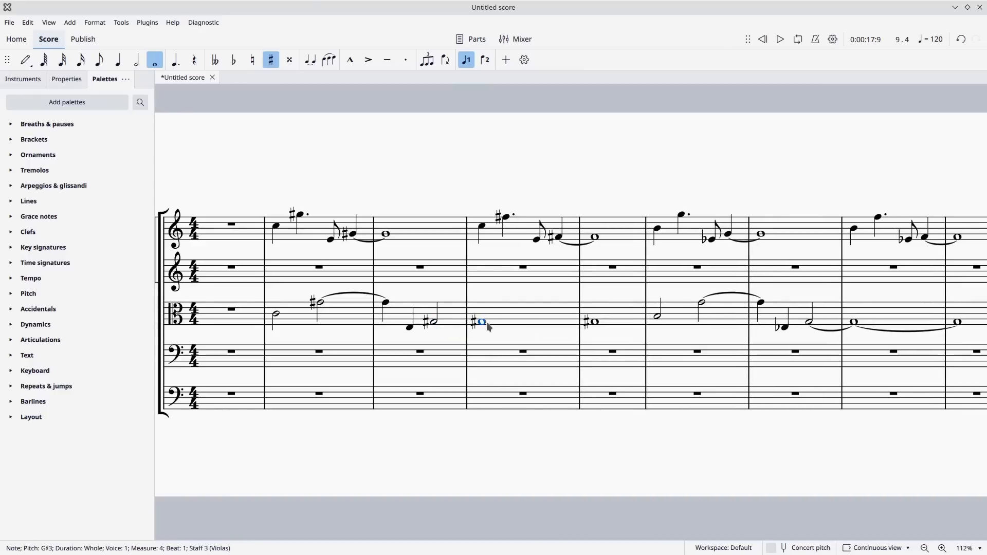
pyautogui.press('t')
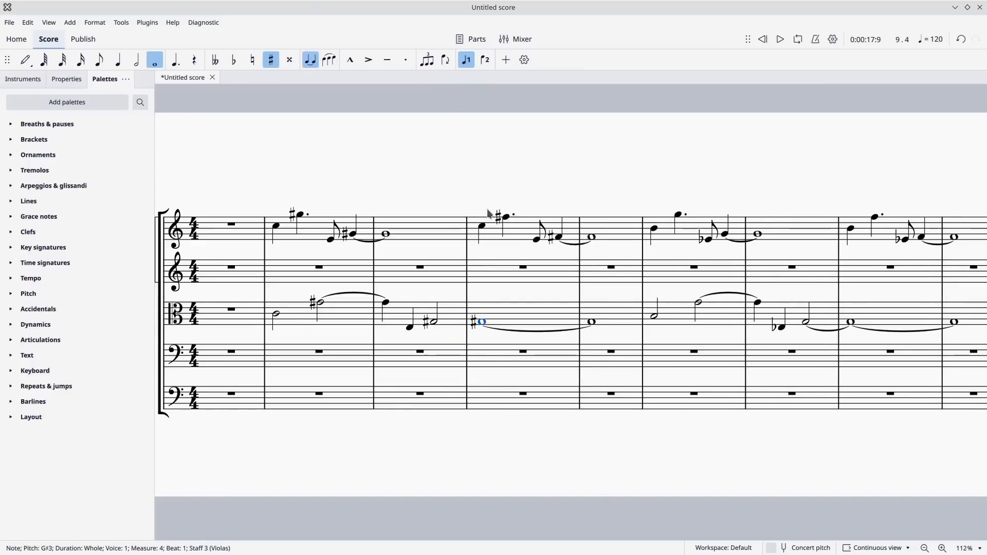
pyautogui.press('Down')
pyautogui.press('Down')
pyautogui.press('Down')
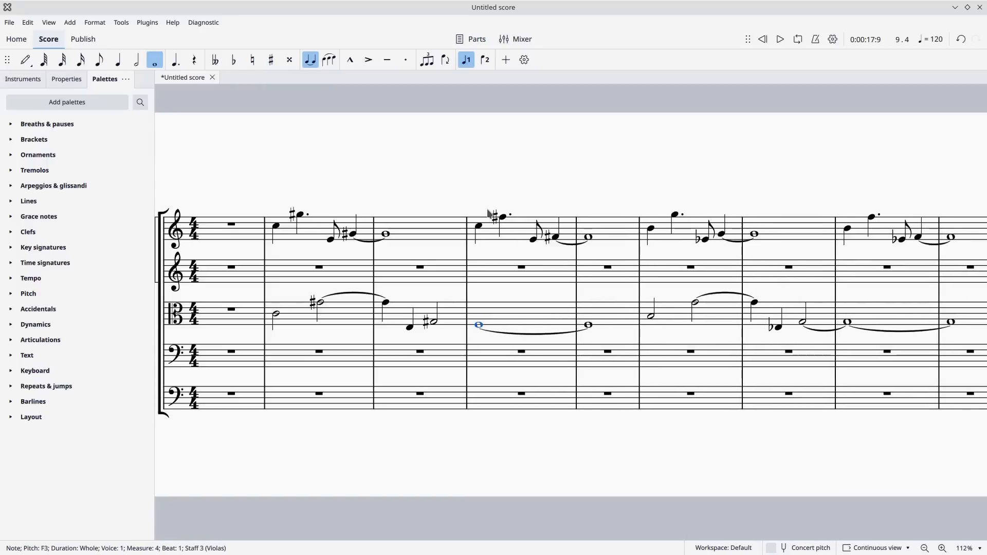
pyautogui.press('Up')
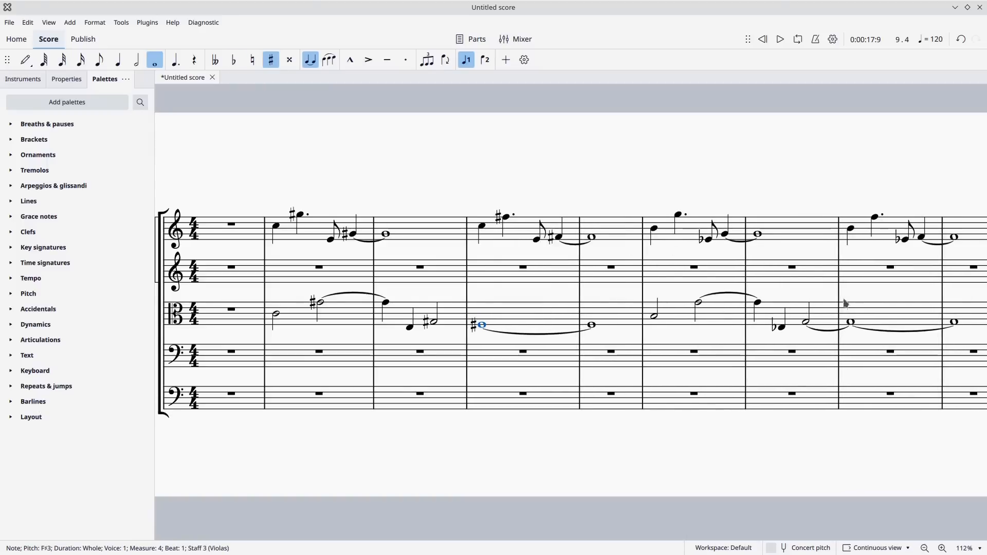
# Remove the Violas tie from measure 7 into measure 8, and lower the tied whole notes in measures 8 and 9 to F3.
pyautogui.moveTo(844, 300); pyautogui.dragTo(654, 284)
pyautogui.click(639, 316)
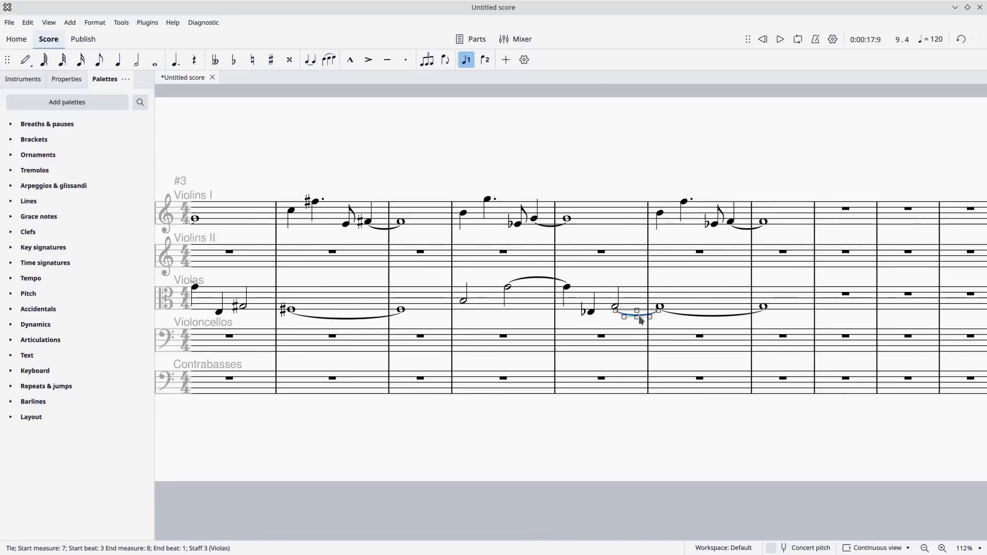
pyautogui.press('Delete')
pyautogui.click(662, 308)
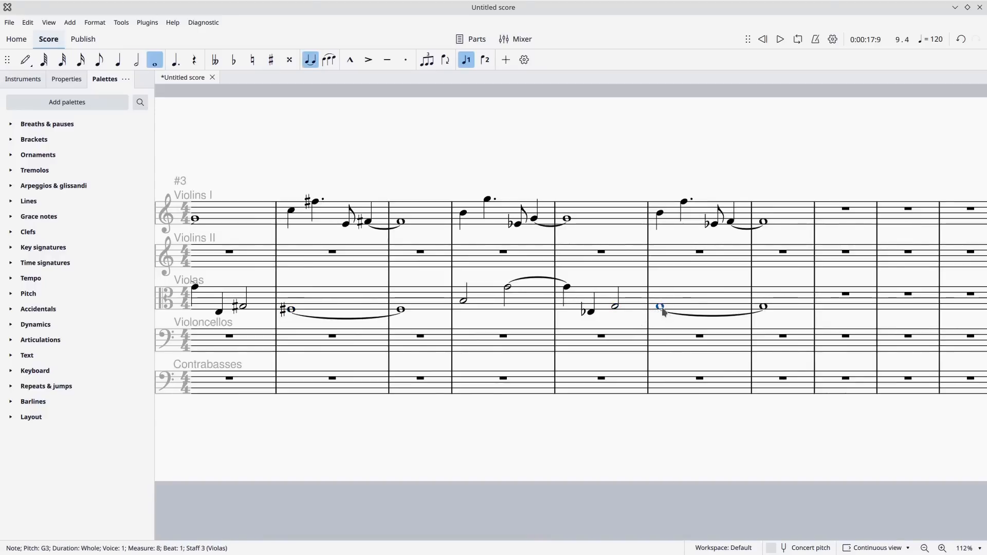
pyautogui.press('Down')
pyautogui.press('Down')
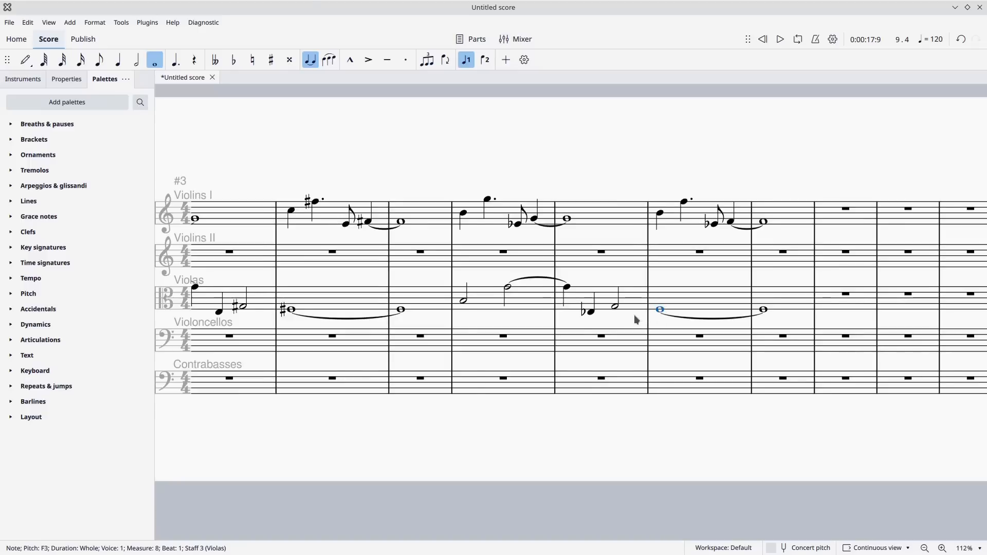
pyautogui.moveTo(636, 318); pyautogui.dragTo(794, 317)
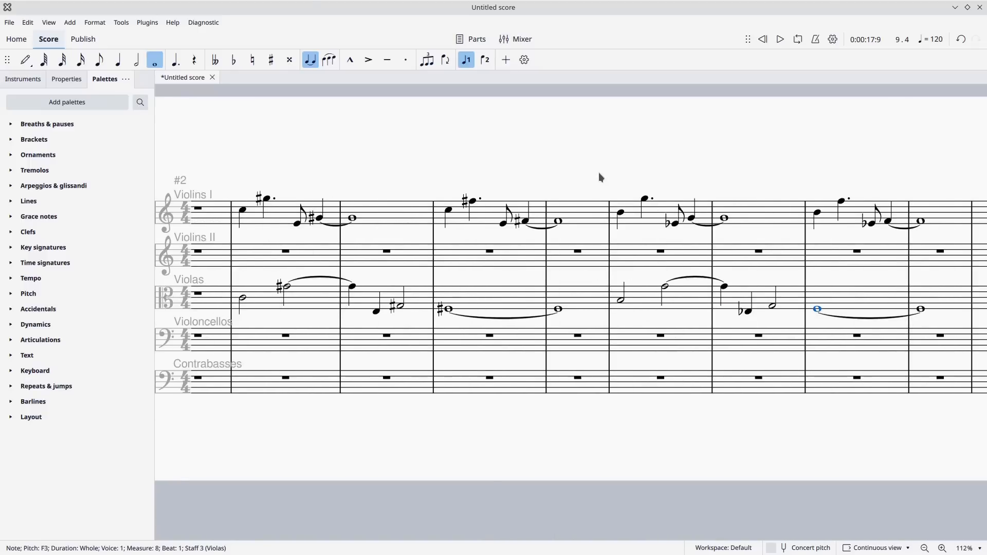
pyautogui.moveTo(600, 173); pyautogui.dragTo(609, 173)
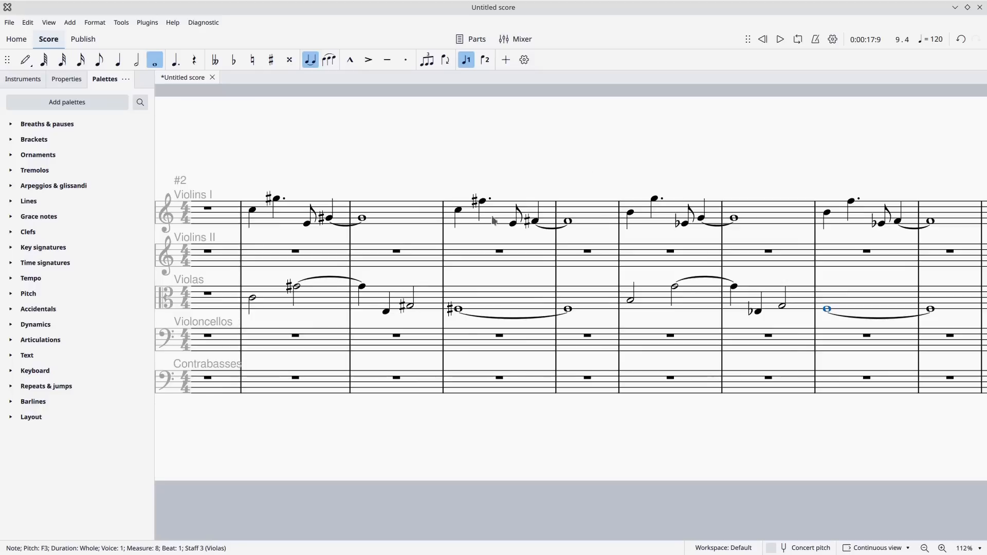
# Play back the Violins I melody with the adapted Violas line from the start through measure 9.
pyautogui.click(763, 41)
pyautogui.click(779, 42)
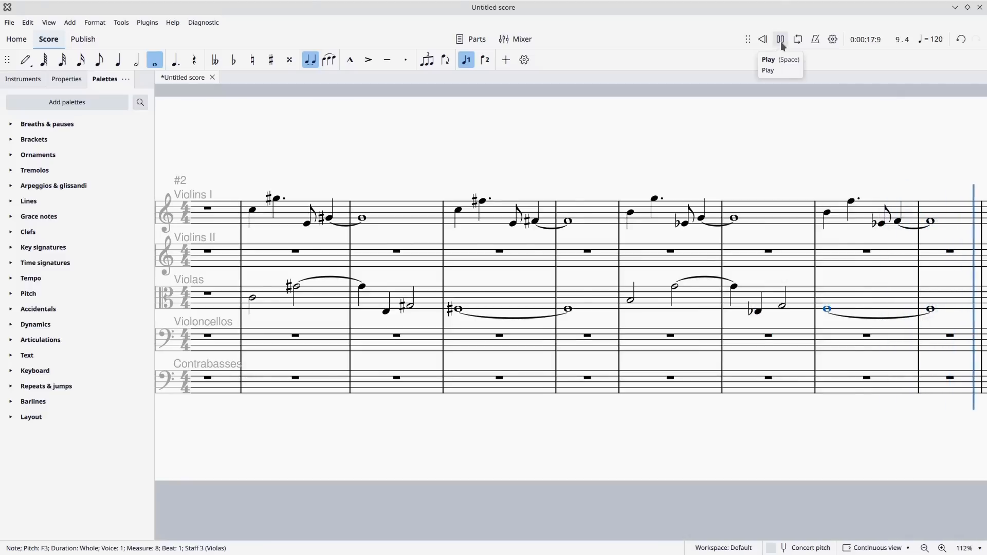
pyautogui.click(781, 41)
# Copy the Violins I phrase from measures 2 and 3 into Violoncellos measure 2 at half duration, an octave lower.
pyautogui.moveTo(744, 170); pyautogui.dragTo(932, 190)
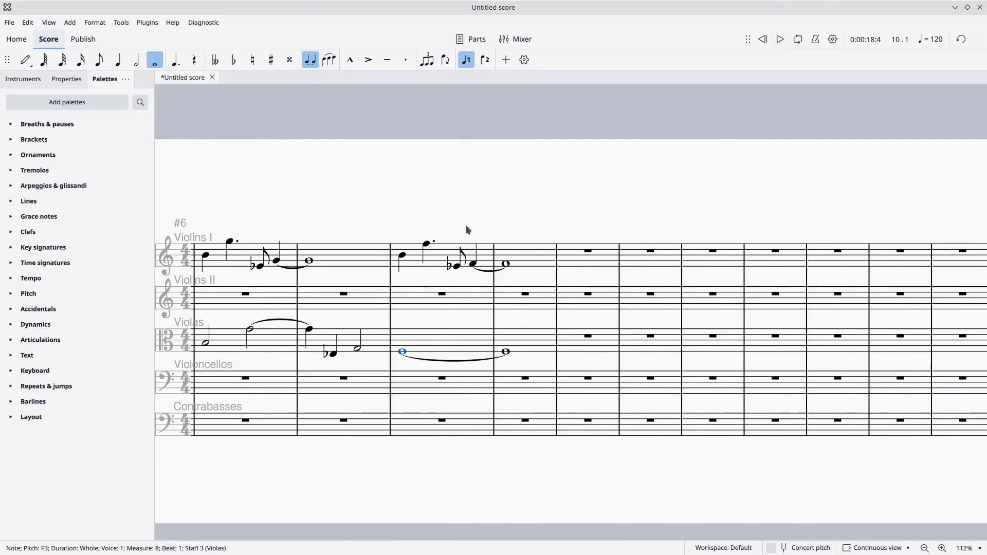
pyautogui.moveTo(476, 224)
pyautogui.mouseDown()
pyautogui.moveTo(727, 187)
pyautogui.moveTo(840, 186)
pyautogui.mouseUp()
pyautogui.moveTo(616, 171); pyautogui.dragTo(699, 160)
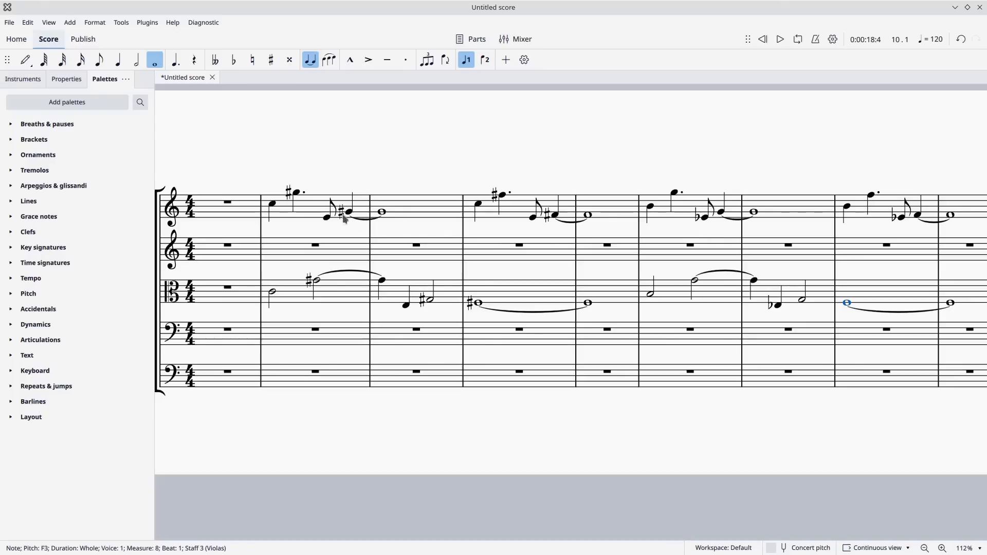
pyautogui.click(319, 209)
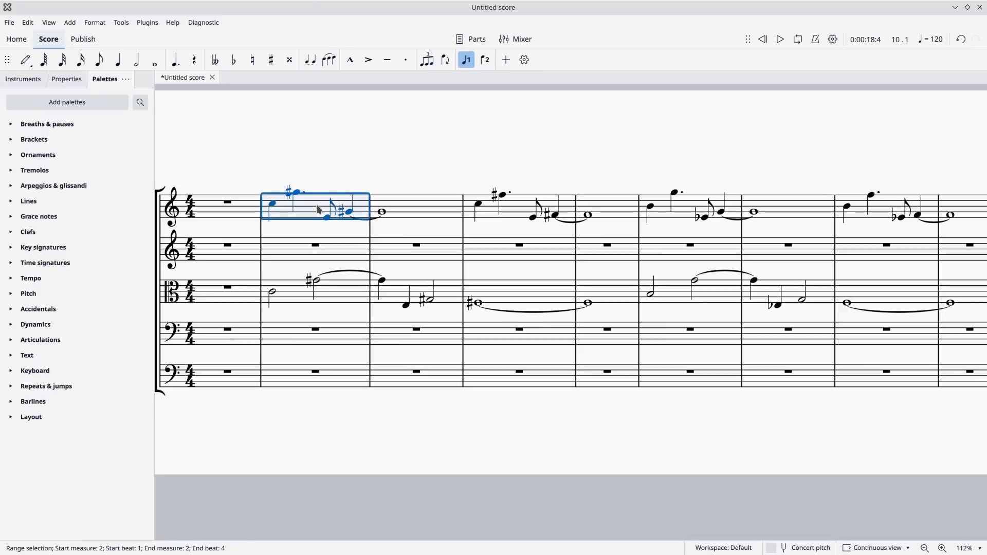
pyautogui.hotkey('shift', 'Right')
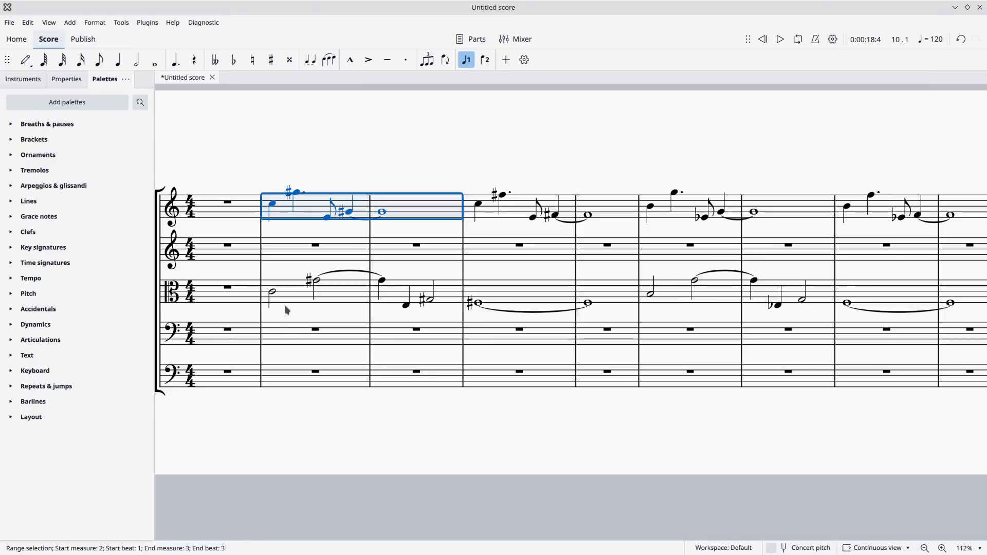
pyautogui.click(280, 334)
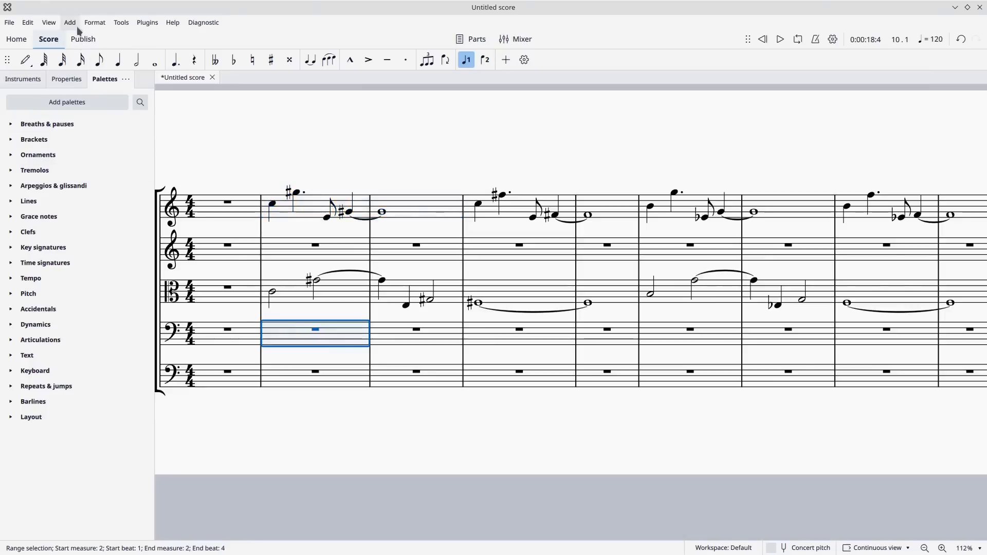
pyautogui.click(28, 22)
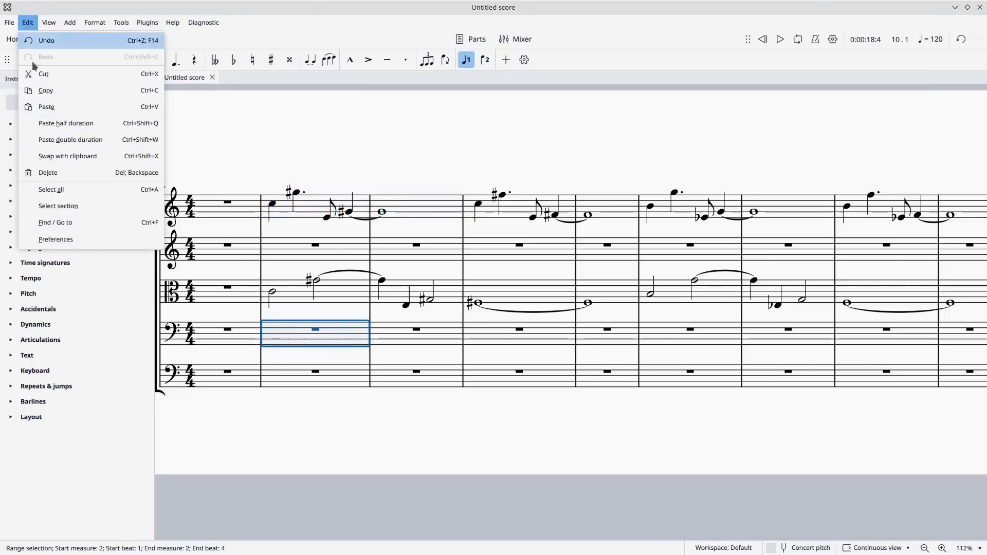
pyautogui.click(57, 124)
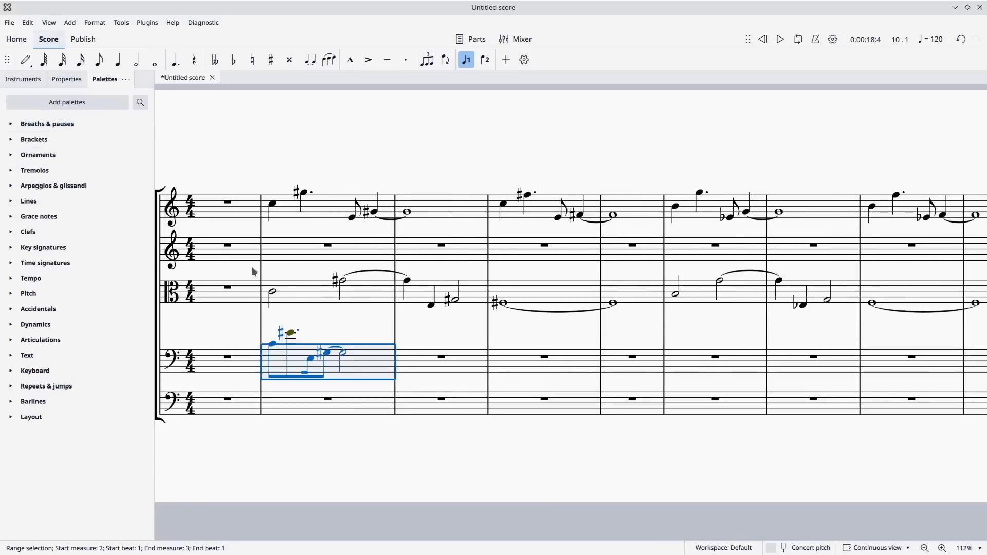
# Lower the first two Violoncellos notes in measure 2 by an octave to C3 and G♯3.
pyautogui.press('Escape')
pyautogui.click(273, 345)
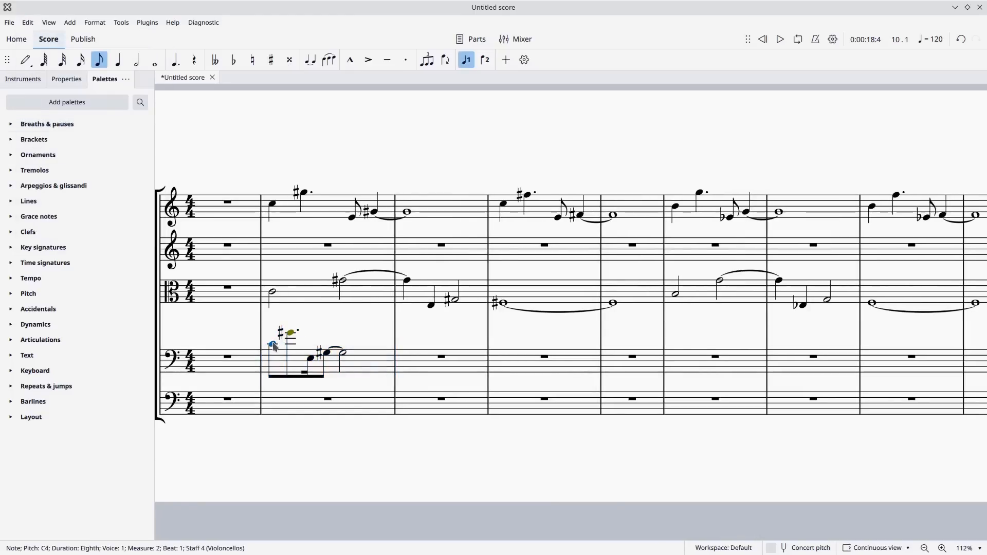
pyautogui.keyDown('ctrl'); pyautogui.click(290, 334); pyautogui.keyUp('ctrl')
pyautogui.hotkey('ctrl', 'Down')
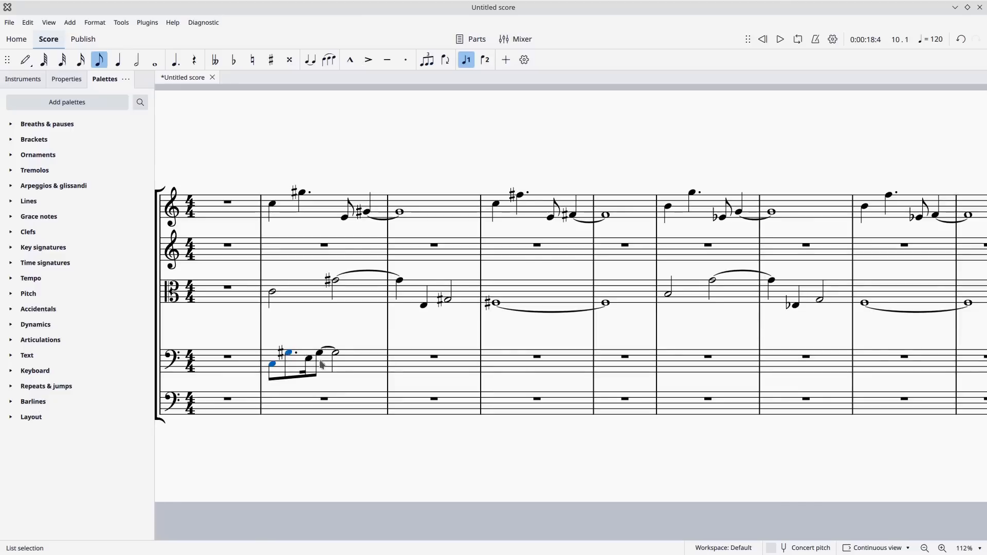
# Shorten the dotted G♯3 in Violoncellos measure 2 to a plain eighth and enter an eighth-note E3 on beat 2.
pyautogui.click(292, 354)
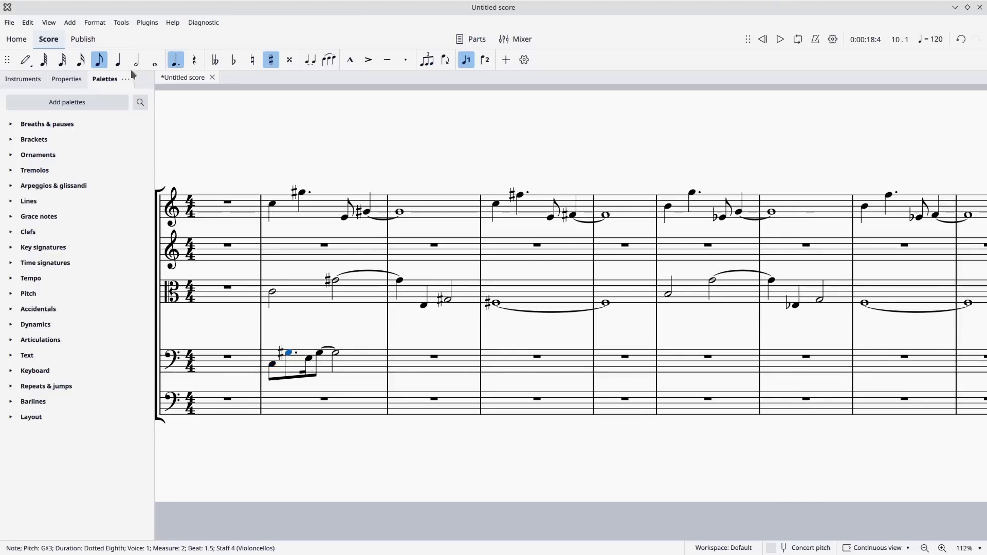
pyautogui.press('.')
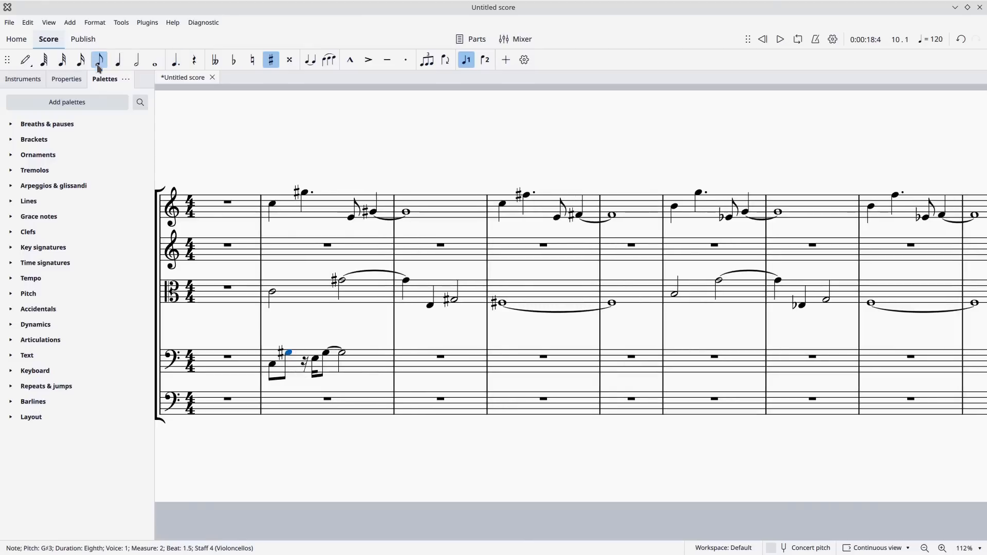
pyautogui.click(25, 60)
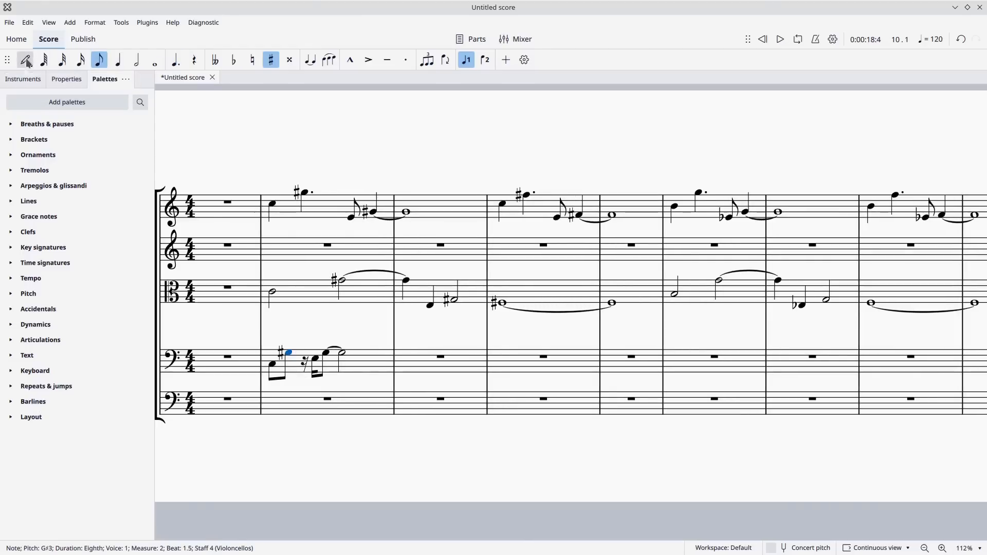
pyautogui.click(309, 359)
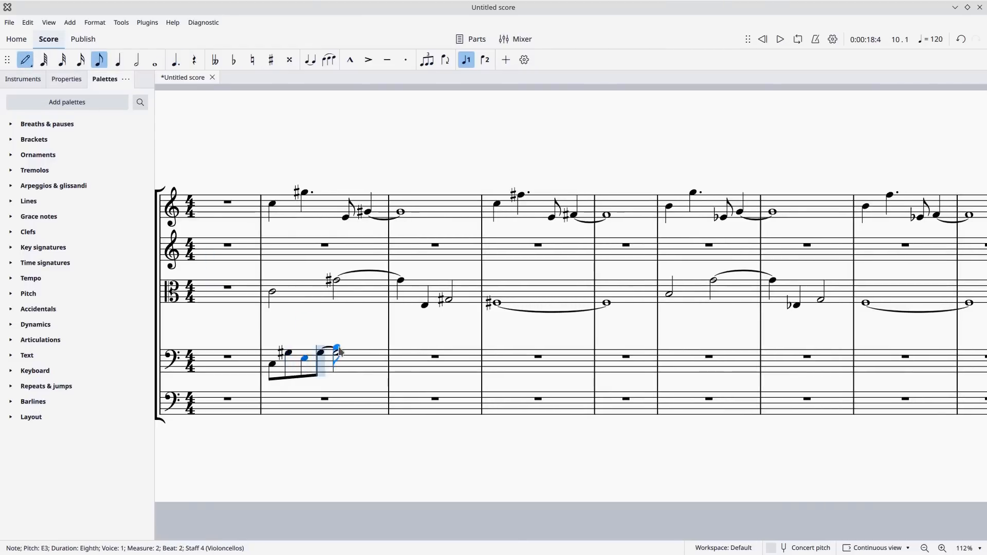
pyautogui.press('Escape')
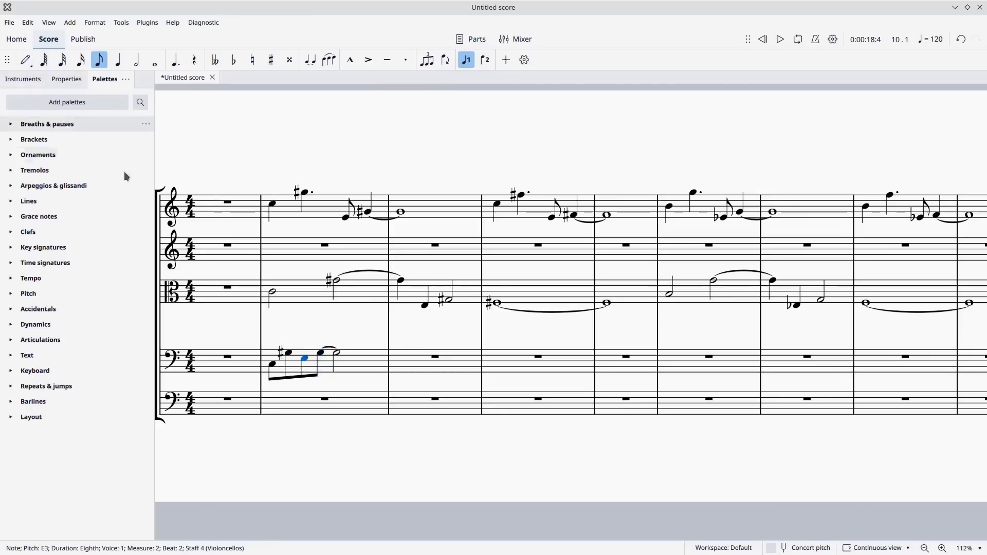
# Copy the Violoncellos figure from measure 2 into measure 3.
pyautogui.click(356, 363)
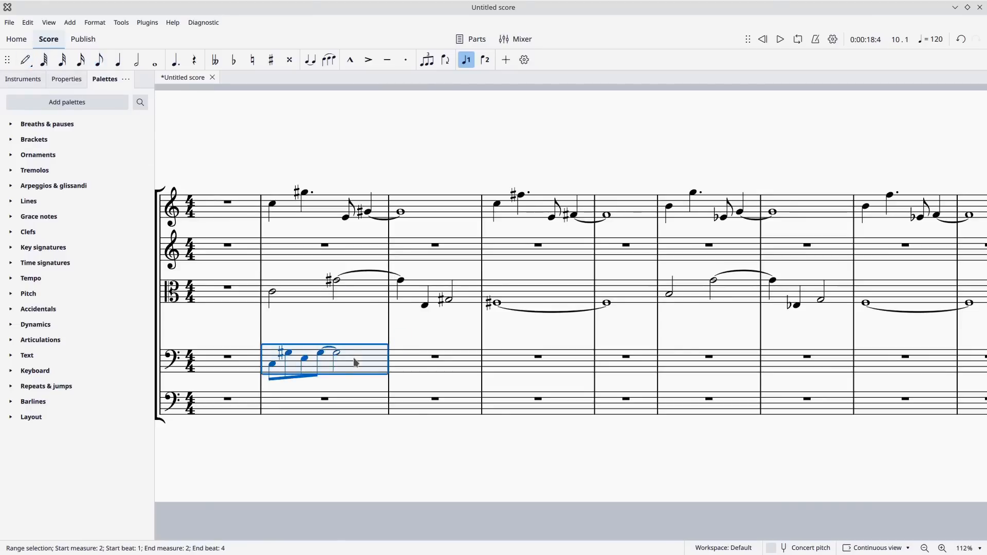
pyautogui.hotkey('ctrl', 'c')
pyautogui.click(417, 360)
pyautogui.hotkey('ctrl', 'v')
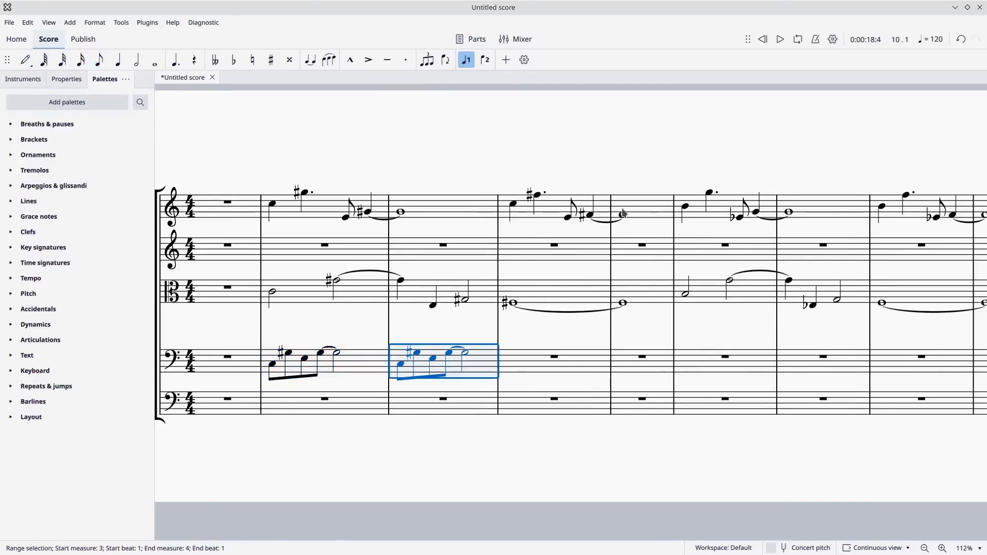
# Copy Violins I measures 4 and 5 into Violoncellos measure 4 at half duration and lower the pasted notes by an octave.
pyautogui.click(561, 205)
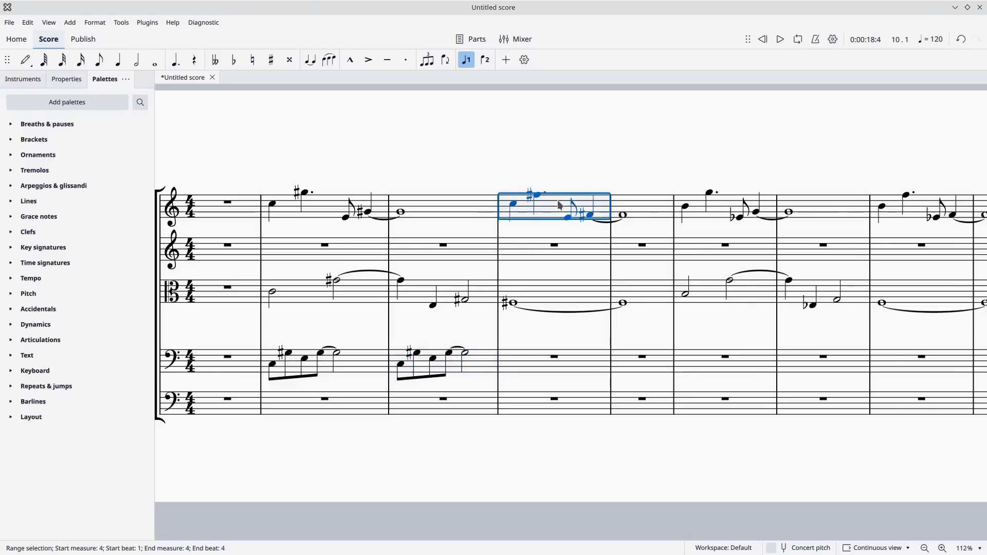
pyautogui.hotkey('shift', 'Right')
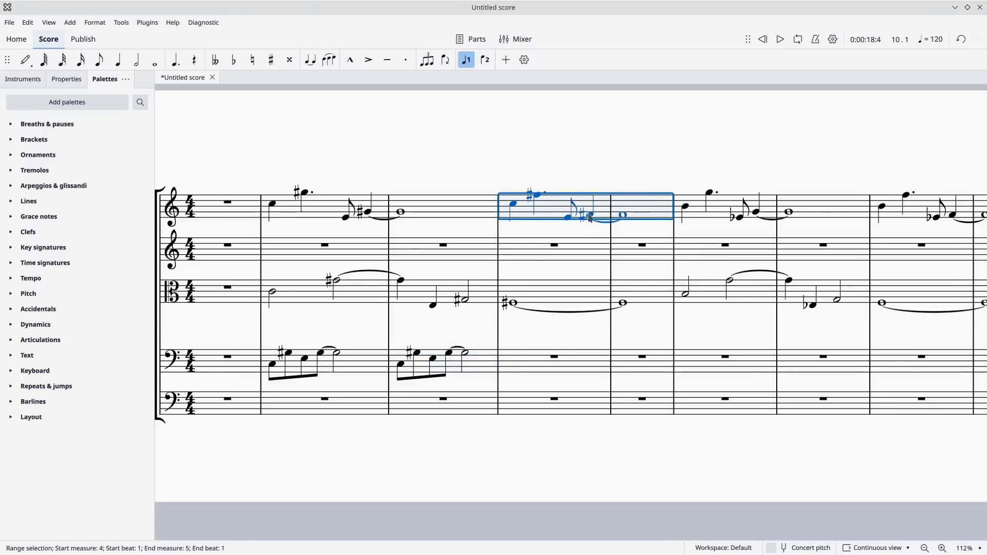
pyautogui.click(537, 366)
pyautogui.click(28, 22)
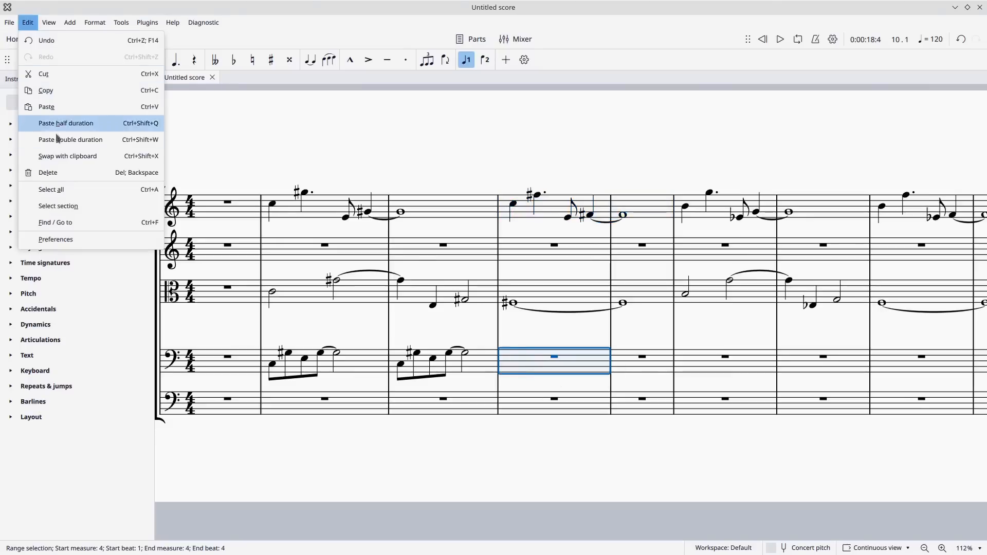
pyautogui.click(61, 124)
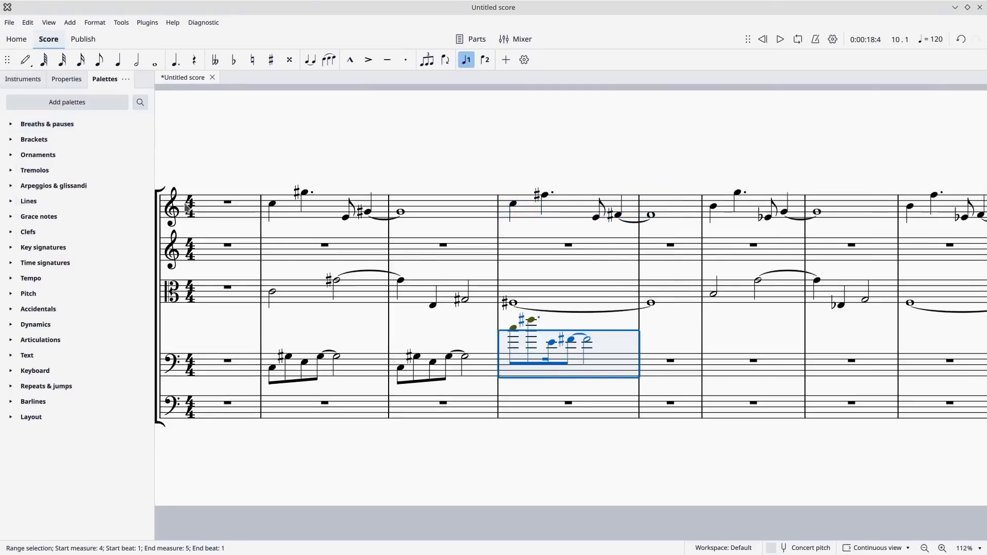
pyautogui.hotkey('ctrl', 'Down')
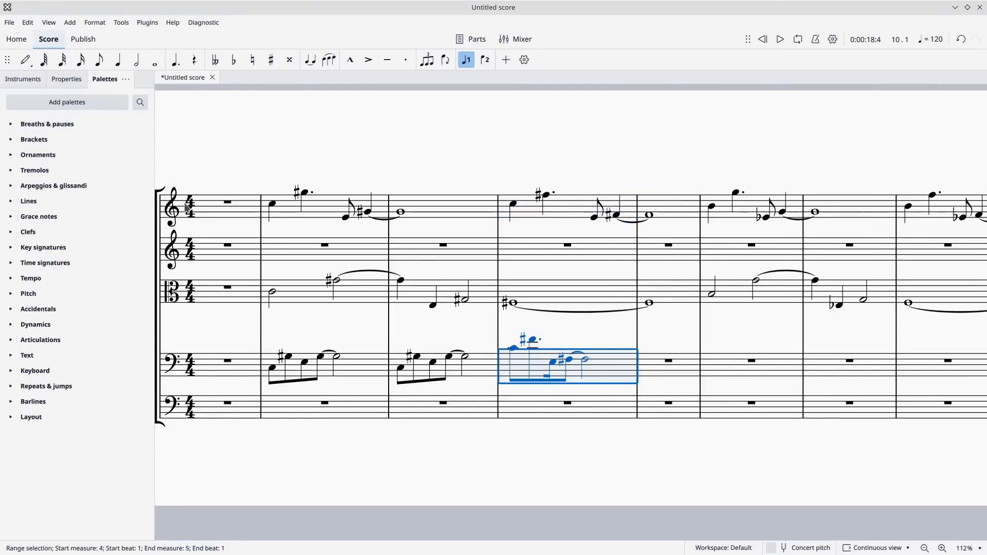
# Lower the first two Violoncellos notes in measure 4 by another octave to C3 and F♯3.
pyautogui.click(513, 351)
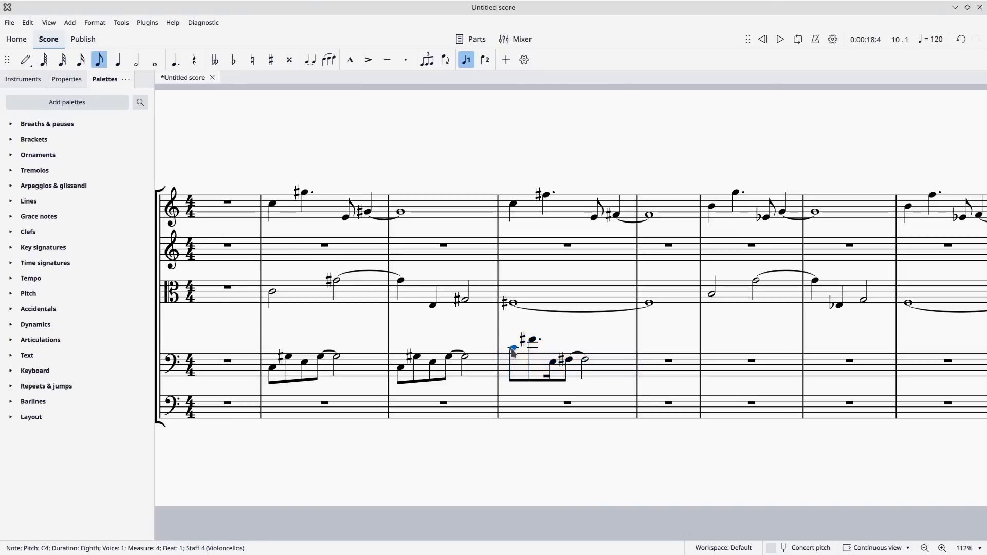
pyautogui.hotkey('shift', 'Right')
pyautogui.hotkey('ctrl', 'Down')
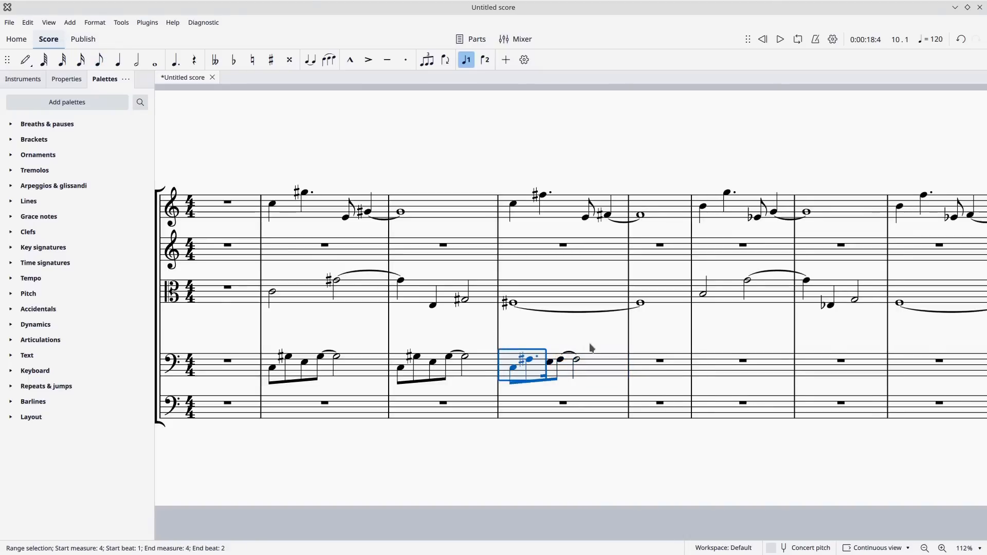
# Shorten the dotted F♯3 in Violoncellos measure 4 to a plain eighth and enter an eighth-note E3 on beat 2.
pyautogui.click(529, 328)
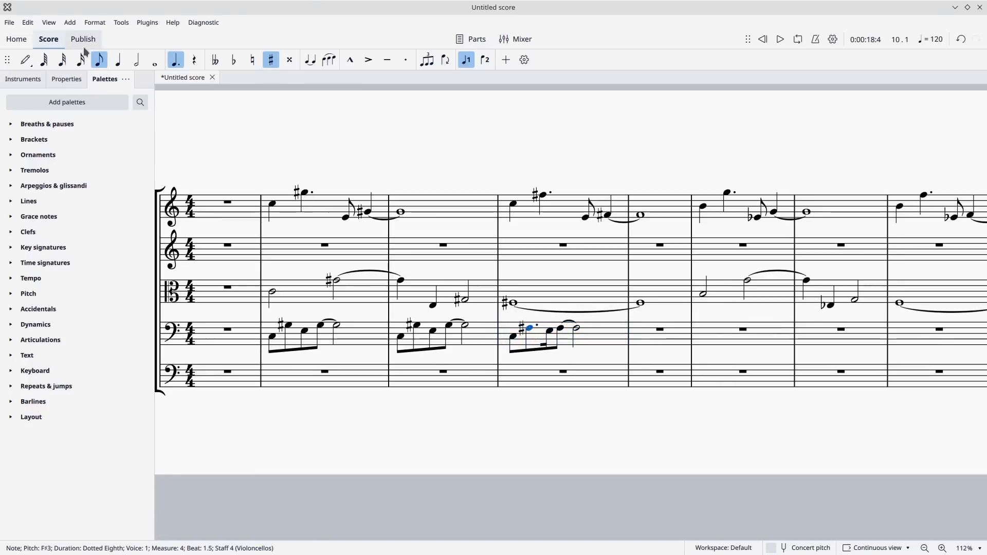
pyautogui.click(99, 59)
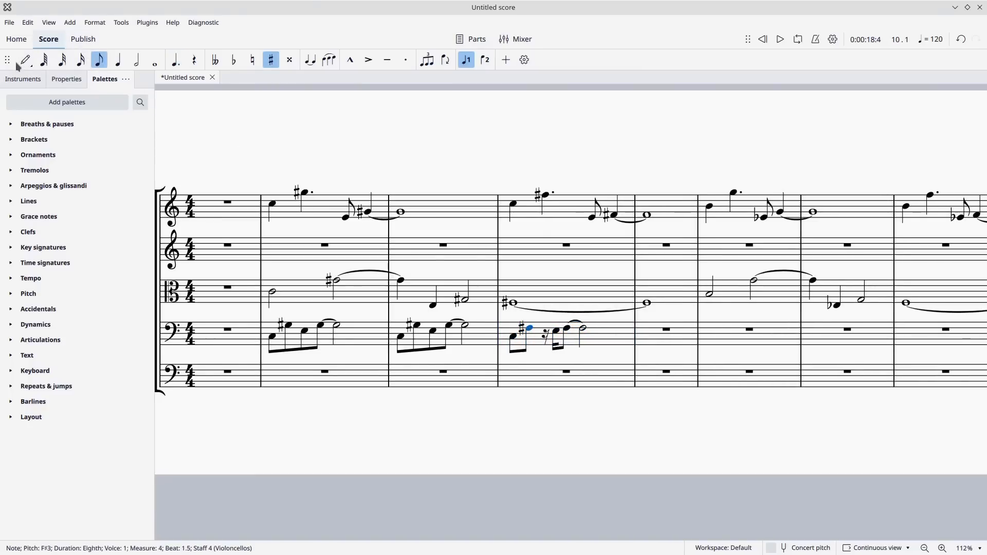
pyautogui.click(25, 60)
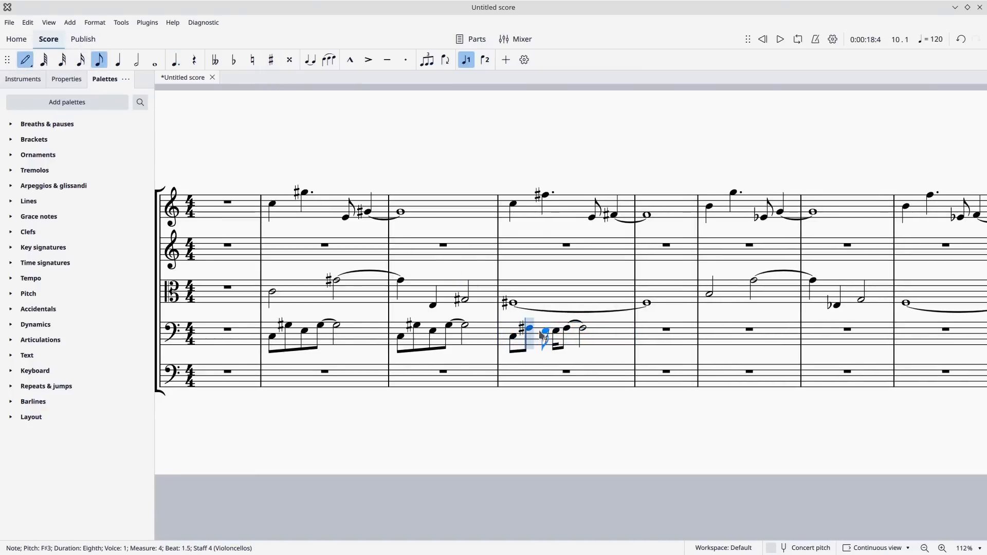
pyautogui.click(542, 334)
pyautogui.press('Escape')
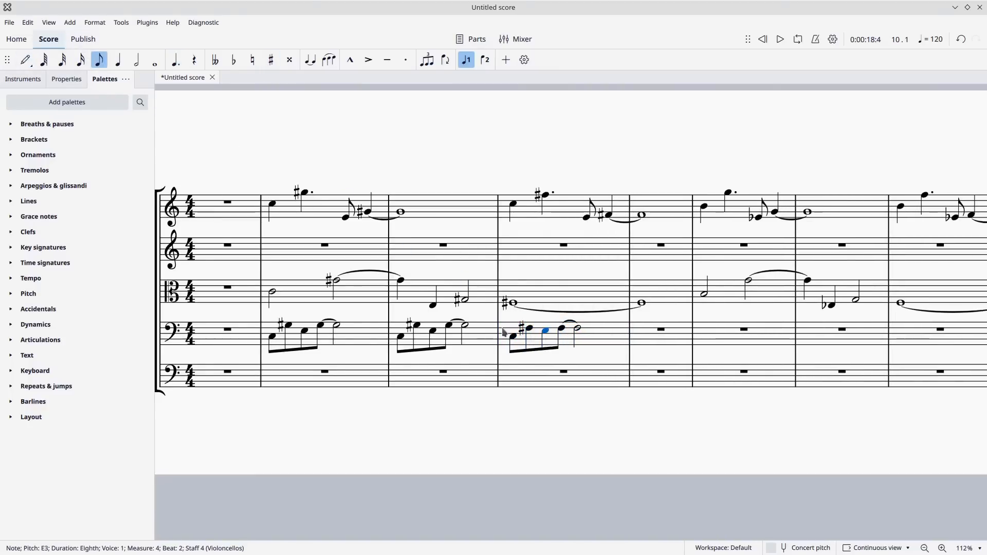
# Copy the Violoncellos figure from measure 4 into measure 5.
pyautogui.click(607, 342)
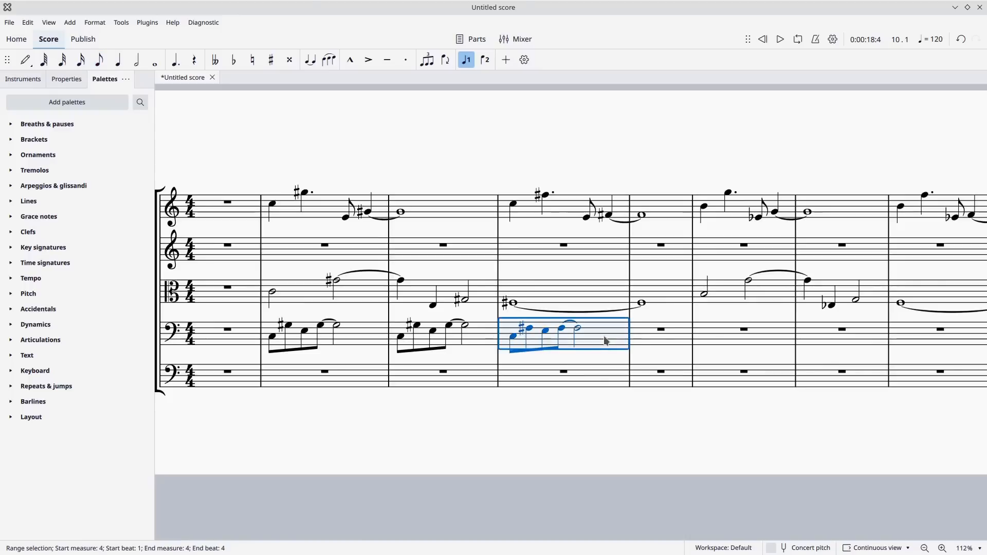
pyautogui.click(641, 342)
pyautogui.hotkey('ctrl', 'v')
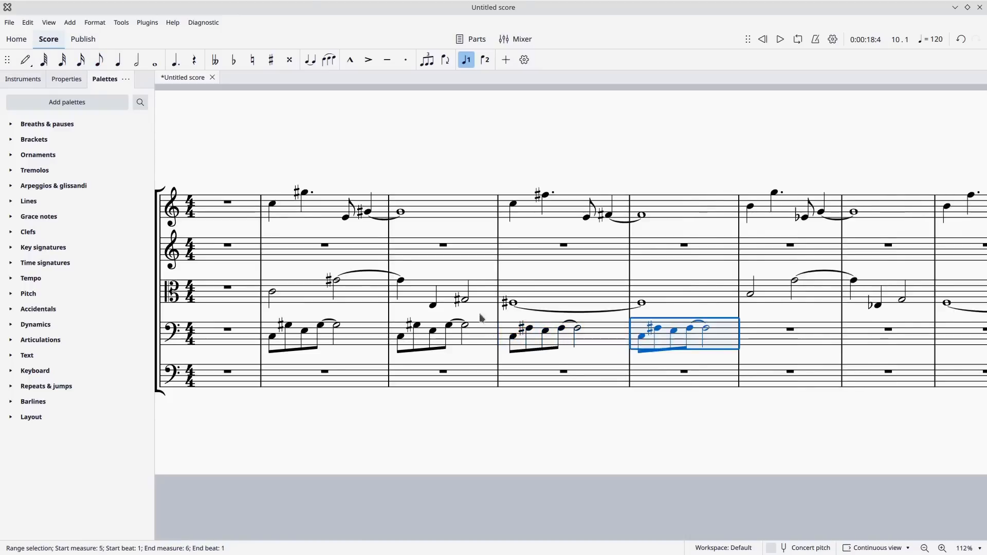
# Copy Violoncellos measures 2 to 5 into measures 6 to 9 and lower the copy by a semitone.
pyautogui.click(359, 340)
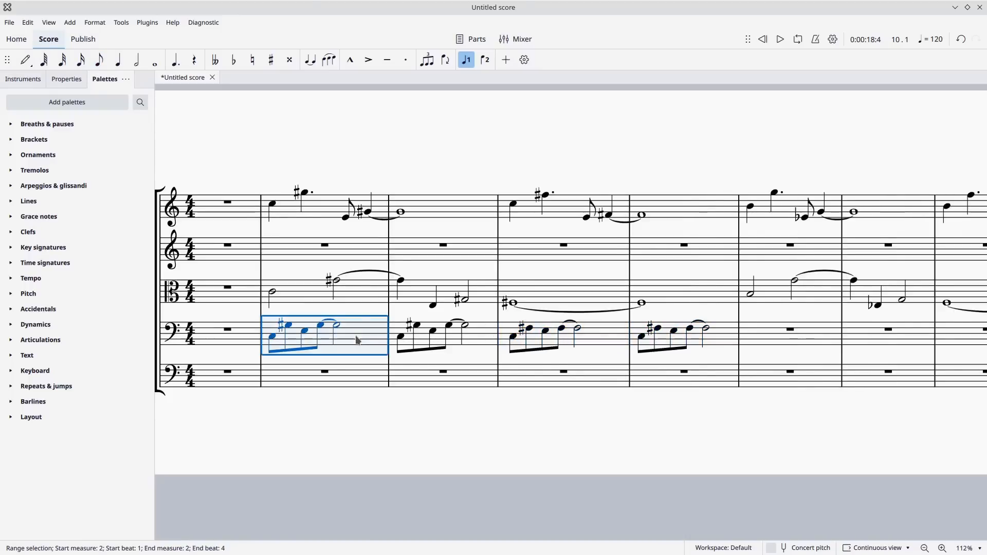
pyautogui.hotkey('shift', 'Right')
pyautogui.hotkey('shift', 'Right')
pyautogui.hotkey('shift', 'Right')
pyautogui.hotkey('shift', 'Right')
pyautogui.hotkey('shift', 'Right')
pyautogui.hotkey('shift', 'Right')
pyautogui.hotkey('shift', 'Right')
pyautogui.hotkey('shift', 'Right')
pyautogui.hotkey('shift', 'Right')
pyautogui.hotkey('shift', 'Right')
pyautogui.hotkey('shift', 'Right')
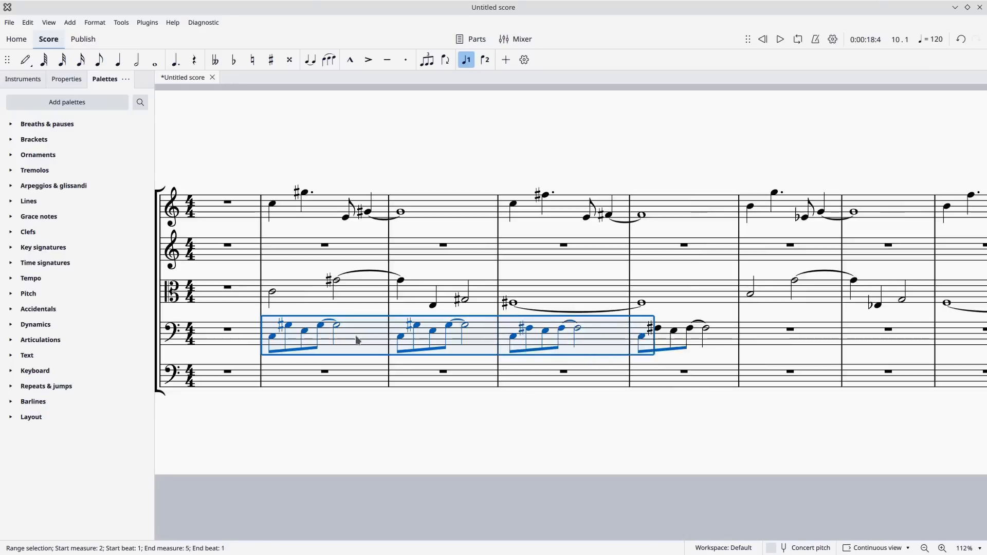
pyautogui.hotkey('shift', 'Right')
pyautogui.hotkey('shift', 'Right')
pyautogui.hotkey('shift', 'Right')
pyautogui.hotkey('shift', 'Right')
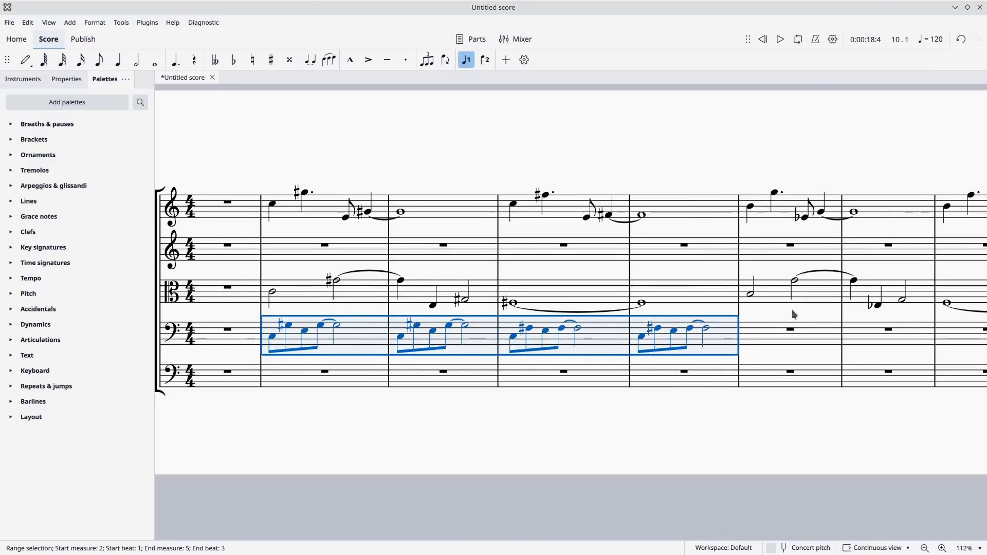
pyautogui.moveTo(793, 310); pyautogui.dragTo(550, 282)
pyautogui.click(529, 306)
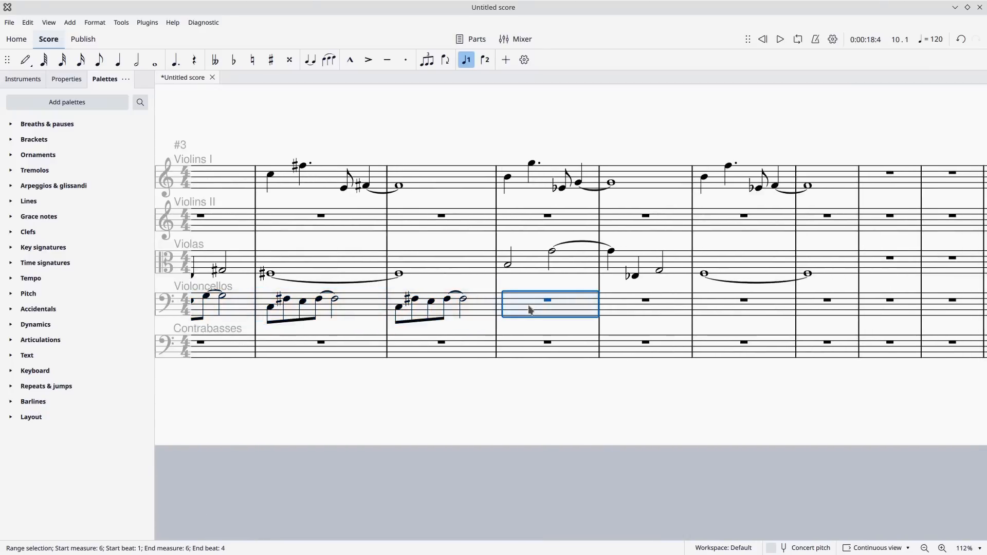
pyautogui.hotkey('ctrl', 'v')
pyautogui.press('Down')
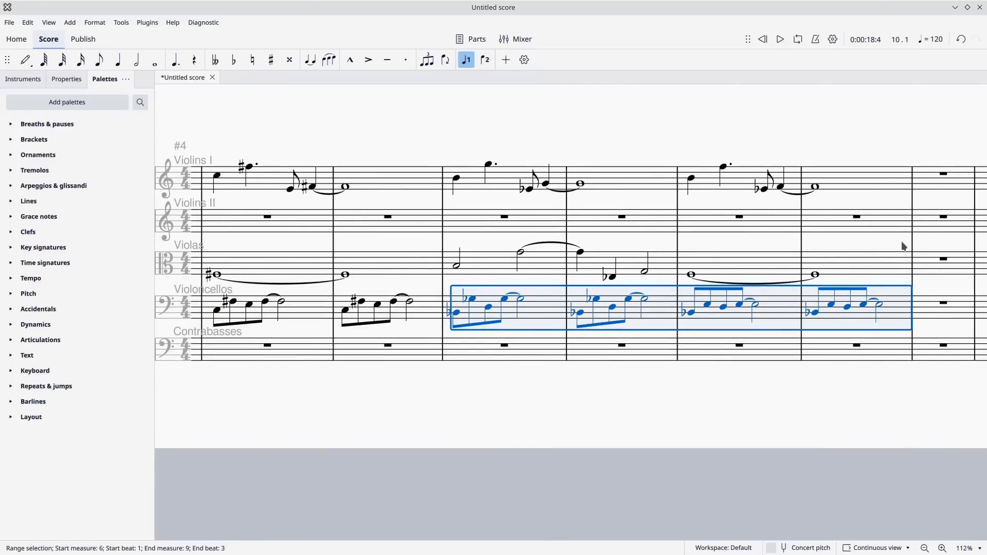
# Raise the selected Violoncellos notes in measures 6 to 9 by a semitone so they start on B.
pyautogui.press('Up')
pyautogui.press('Up')
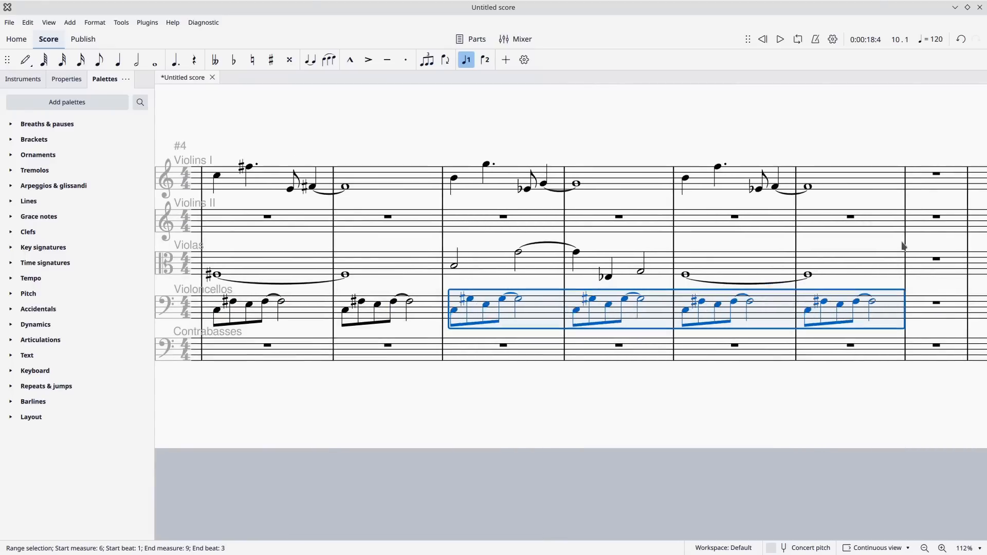
pyautogui.press('Down')
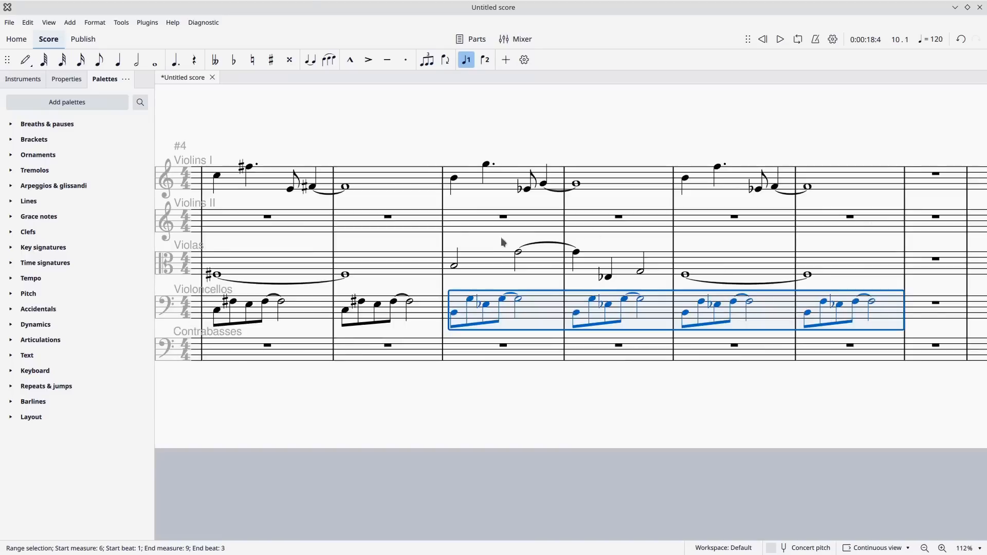
pyautogui.press('Escape')
# Play back the score from the beginning through measure 9 to check the Violoncellos figure against the upper parts.
pyautogui.hscroll(-6, 484, 250)
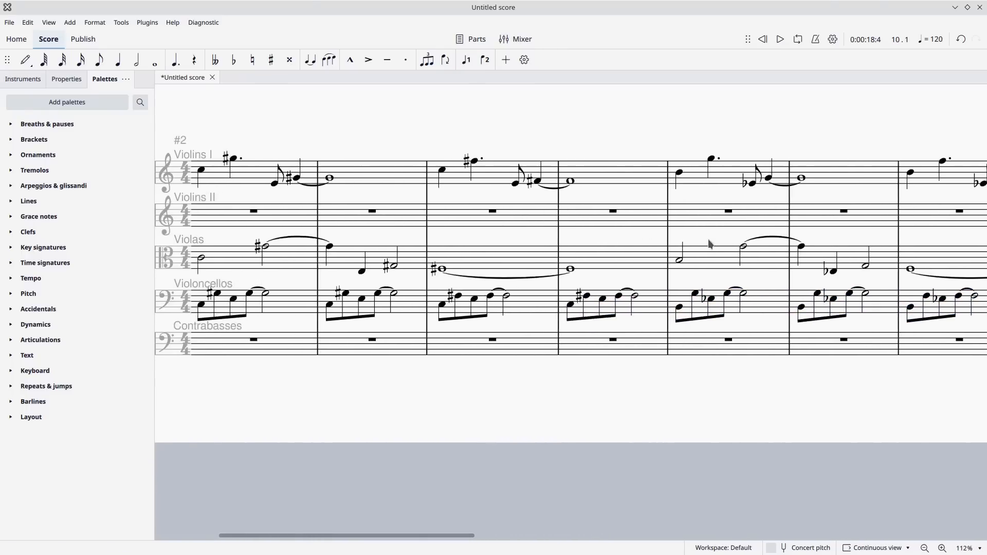
pyautogui.hscroll(-1, 766, 245)
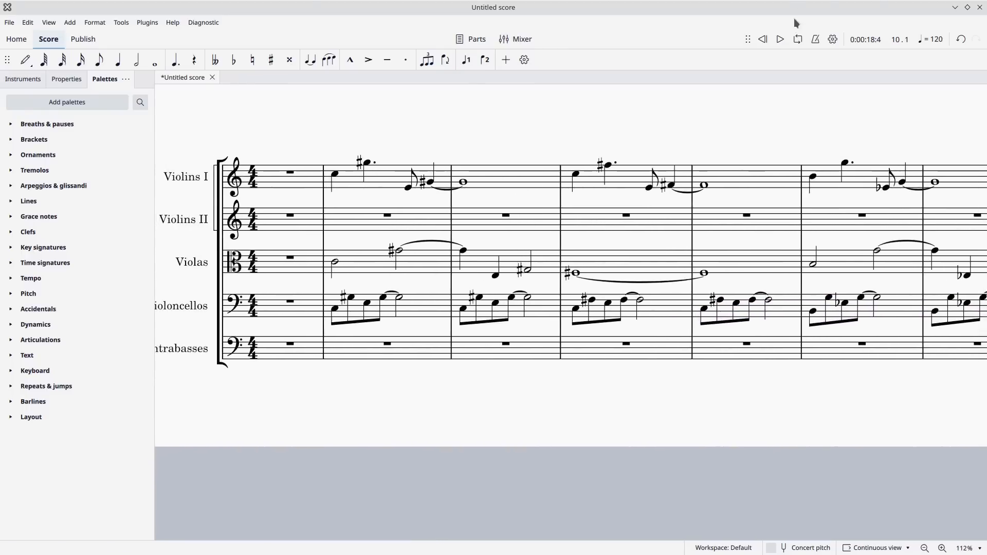
pyautogui.click(782, 40)
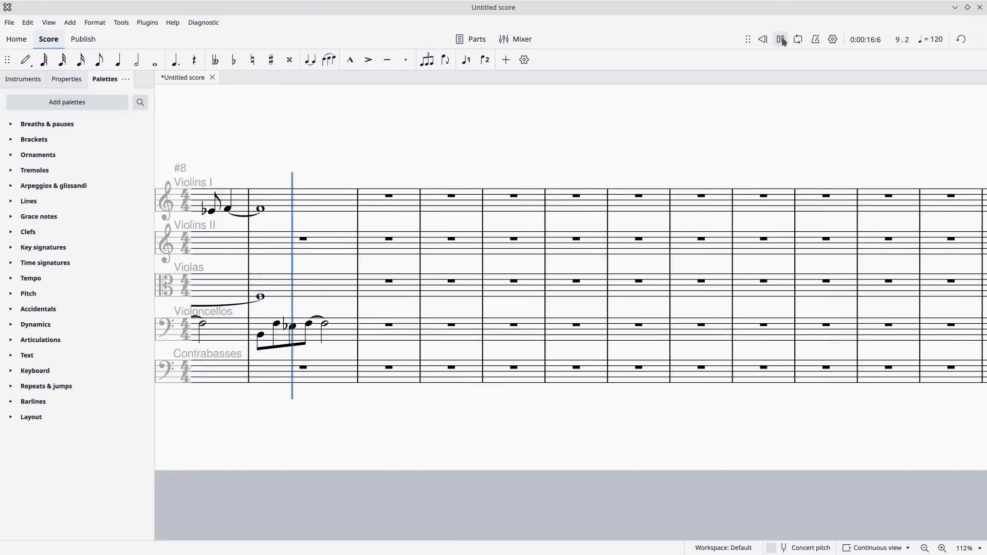
pyautogui.click(782, 40)
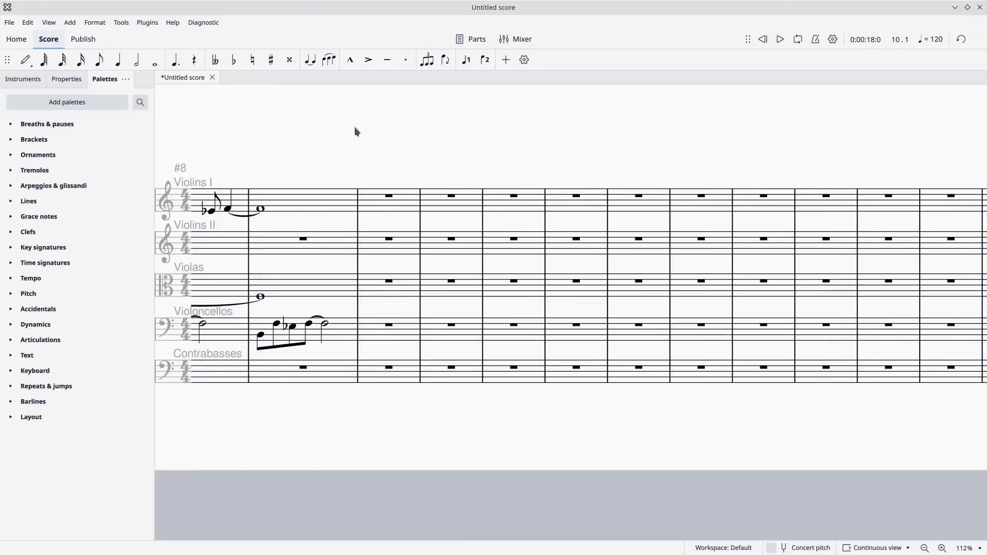
# Copy the first four eighth notes of Violoncellos measure 2 into both halves of Contrabasses measure 2.
pyautogui.moveTo(661, 143); pyautogui.dragTo(894, 122)
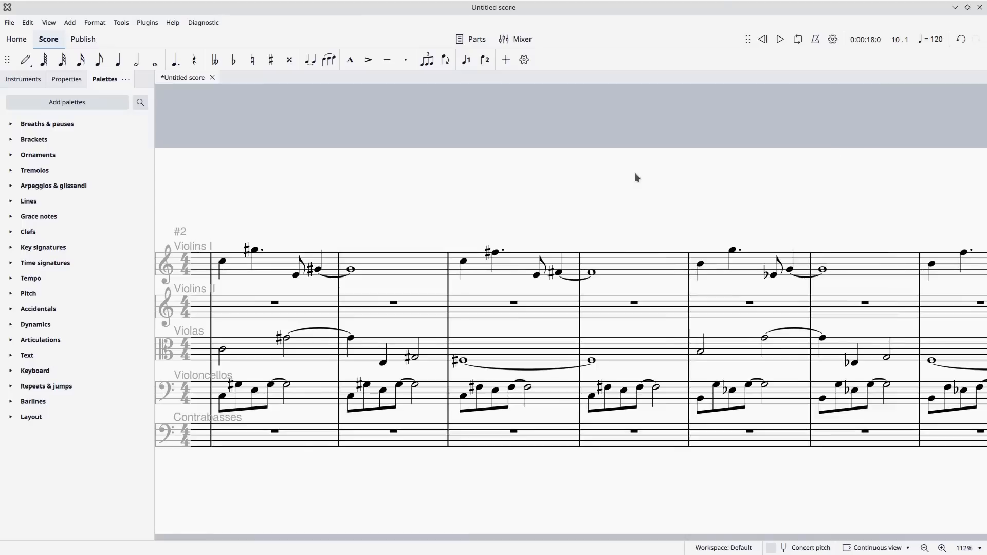
pyautogui.moveTo(639, 191)
pyautogui.mouseDown()
pyautogui.moveTo(653, 172)
pyautogui.moveTo(771, 131)
pyautogui.moveTo(709, 121)
pyautogui.mouseUp()
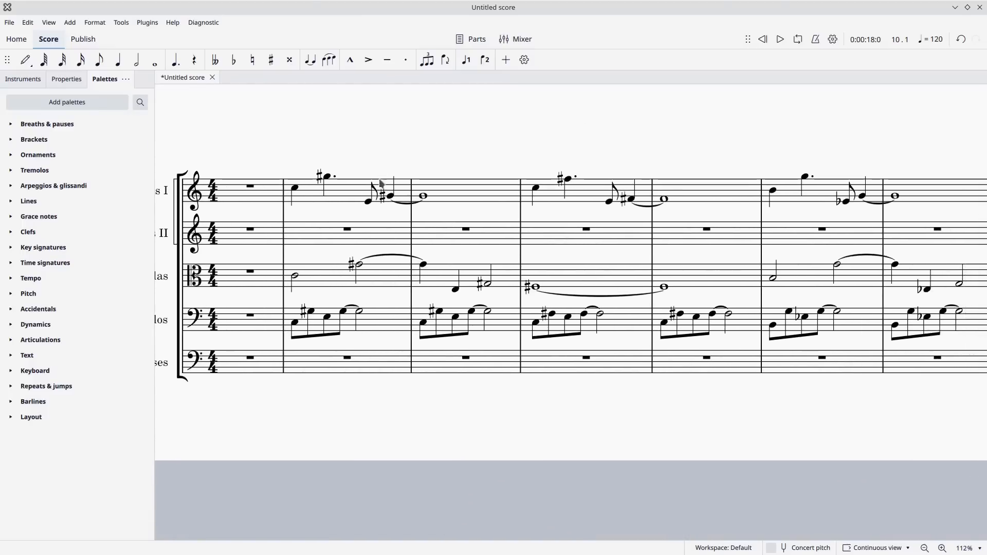
pyautogui.moveTo(505, 127); pyautogui.dragTo(492, 115)
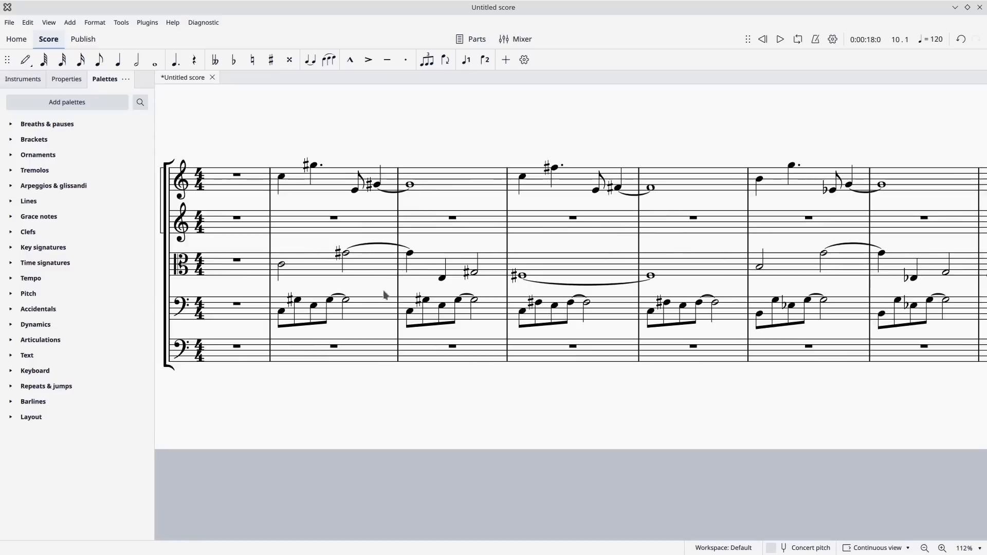
pyautogui.click(282, 311)
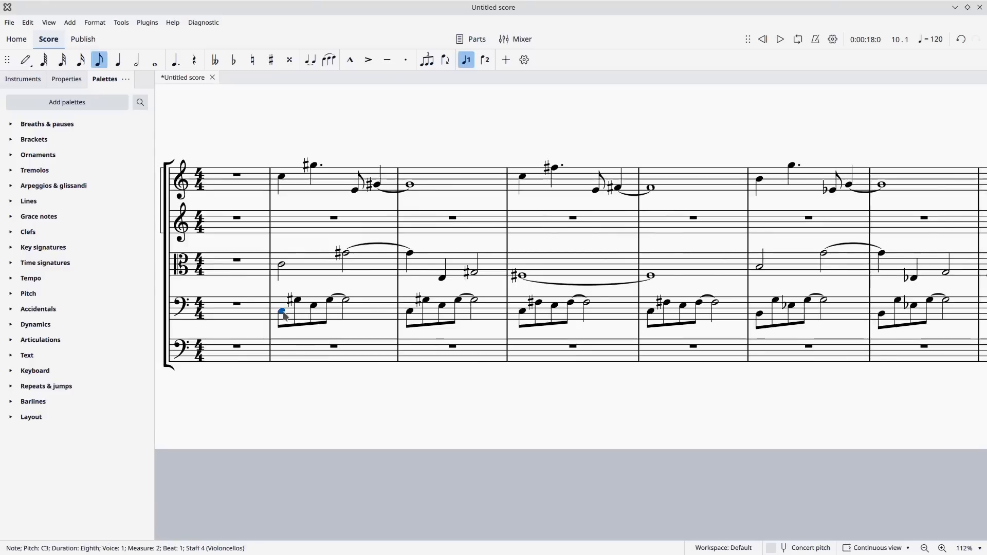
pyautogui.hotkey('shift', 'Right')
pyautogui.hotkey('shift', 'Right')
pyautogui.hotkey('shift', 'Right')
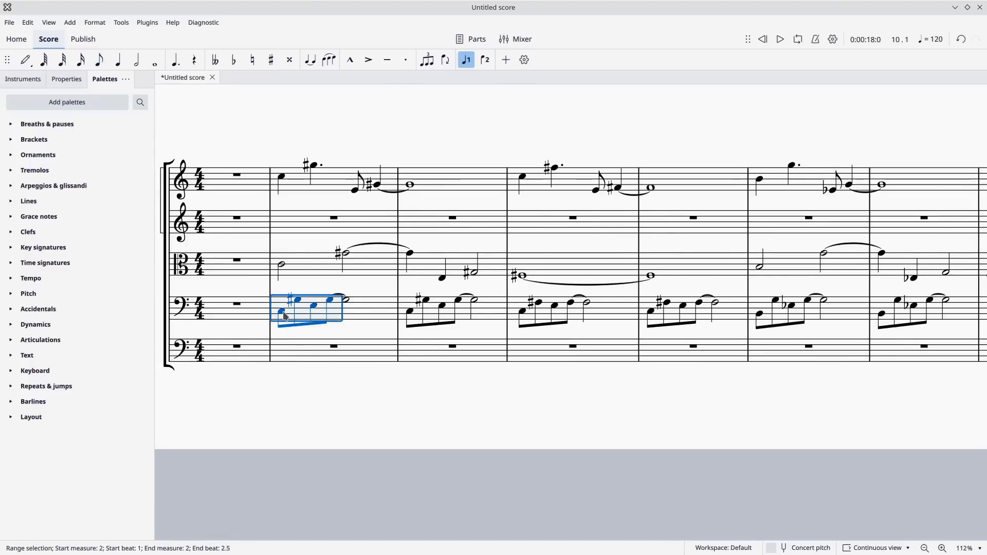
pyautogui.click(292, 355)
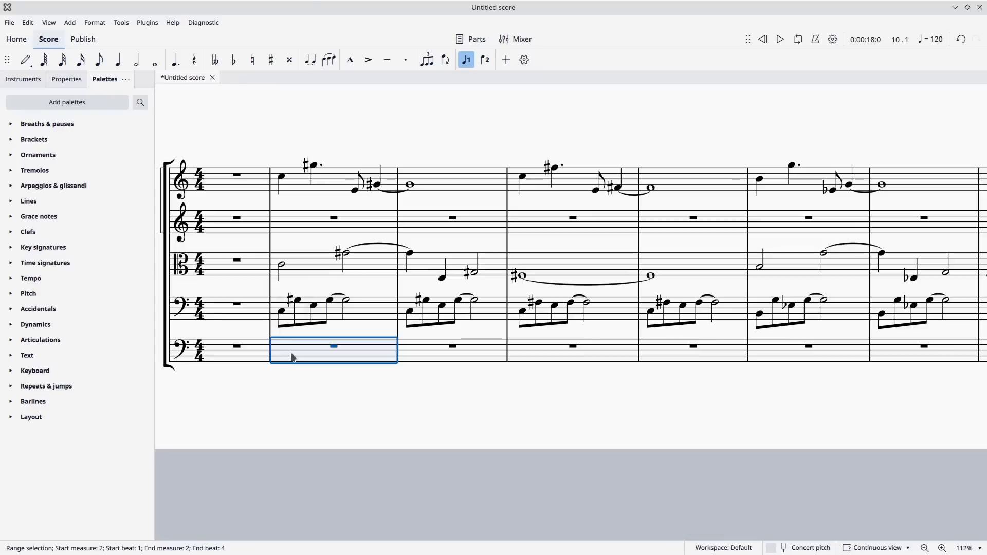
pyautogui.hotkey('ctrl', 'v')
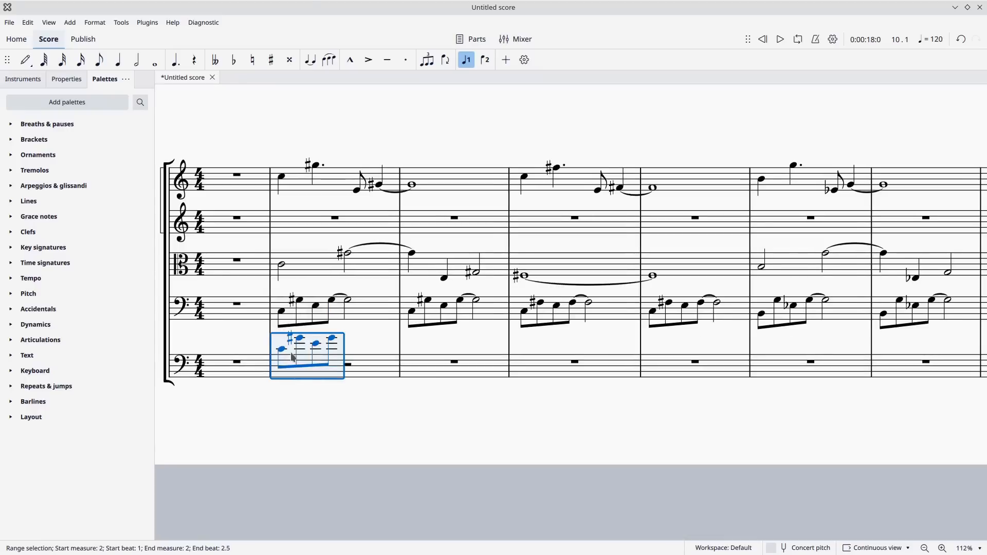
pyautogui.click(348, 366)
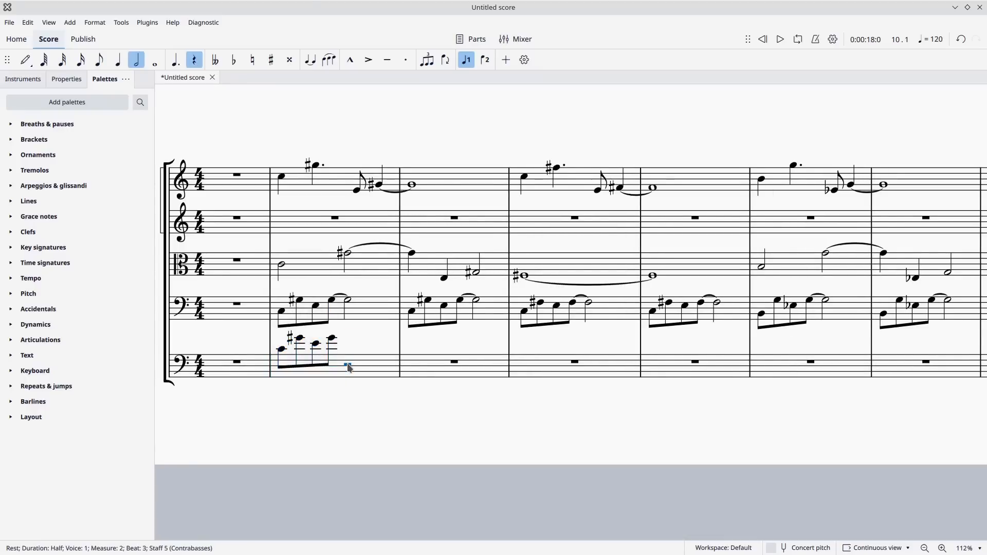
pyautogui.hotkey('ctrl', 'v')
# Lower the Contrabasses notes in measure 2 by an octave and copy that measure into measure 3.
pyautogui.click(322, 375)
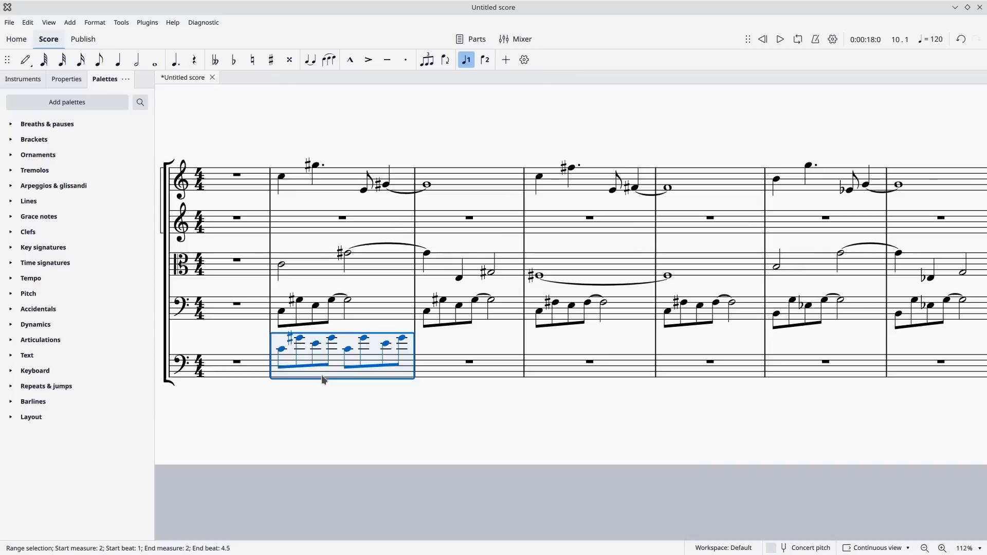
pyautogui.hotkey('ctrl', 'Down')
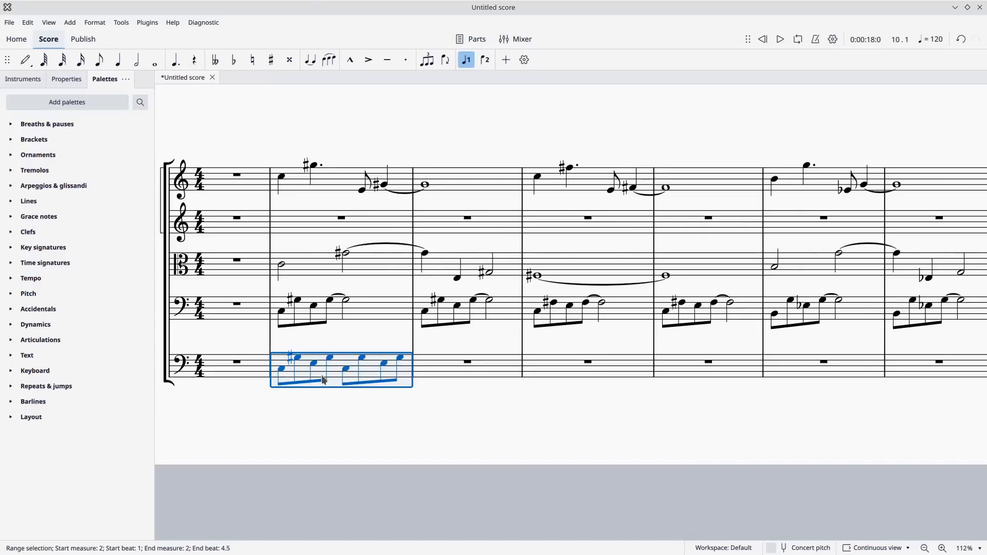
pyautogui.click(453, 372)
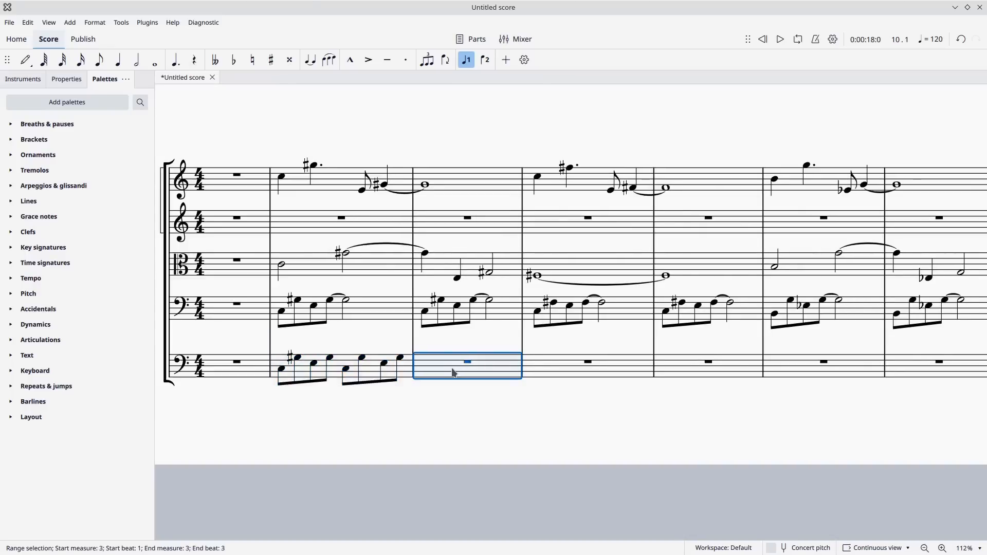
pyautogui.hotkey('ctrl', 'v')
# Copy the first four eighth notes of Violoncellos measure 4 into both halves of Contrabasses measure 4, an octave lower.
pyautogui.click(567, 312)
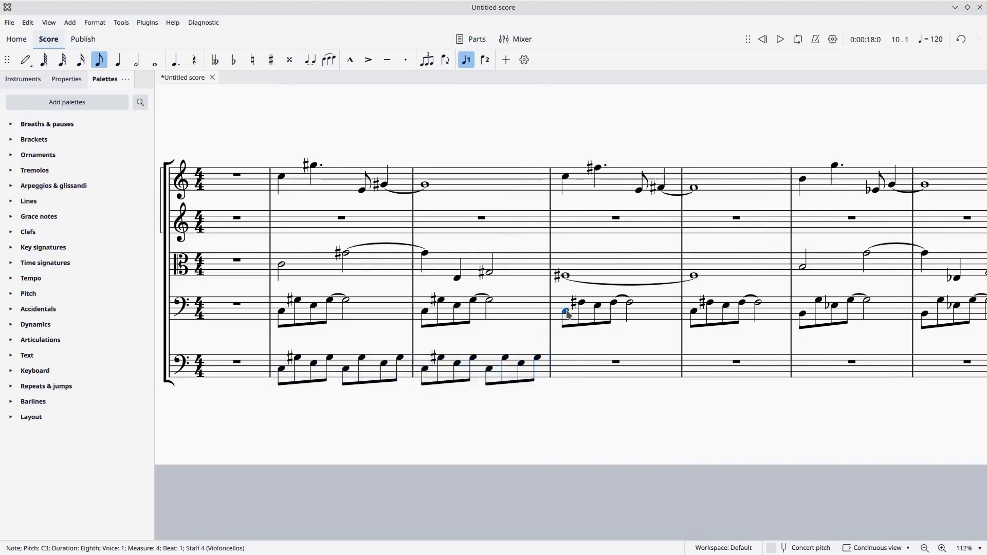
pyautogui.hotkey('shift', 'Right')
pyautogui.hotkey('shift', 'Right')
pyautogui.hotkey('shift', 'Right')
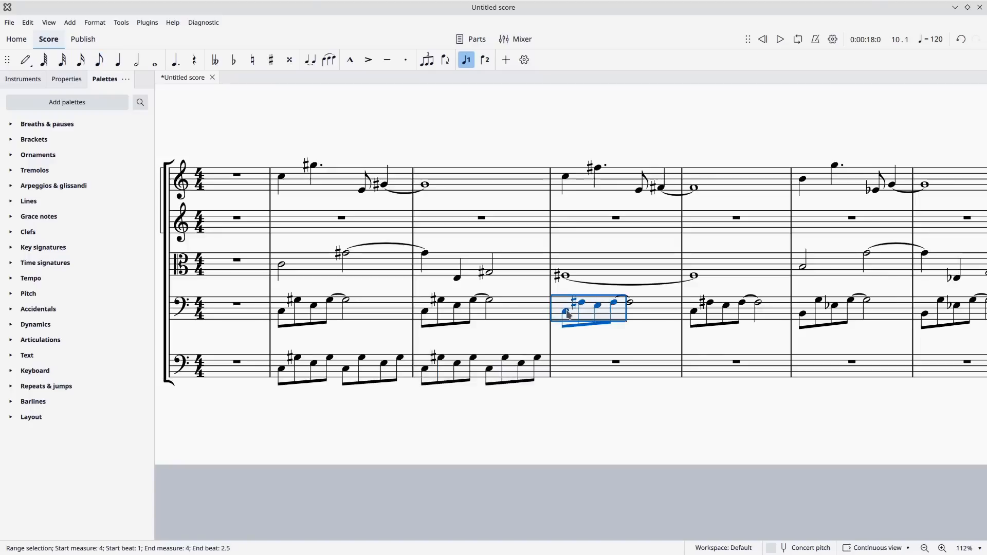
pyautogui.click(626, 371)
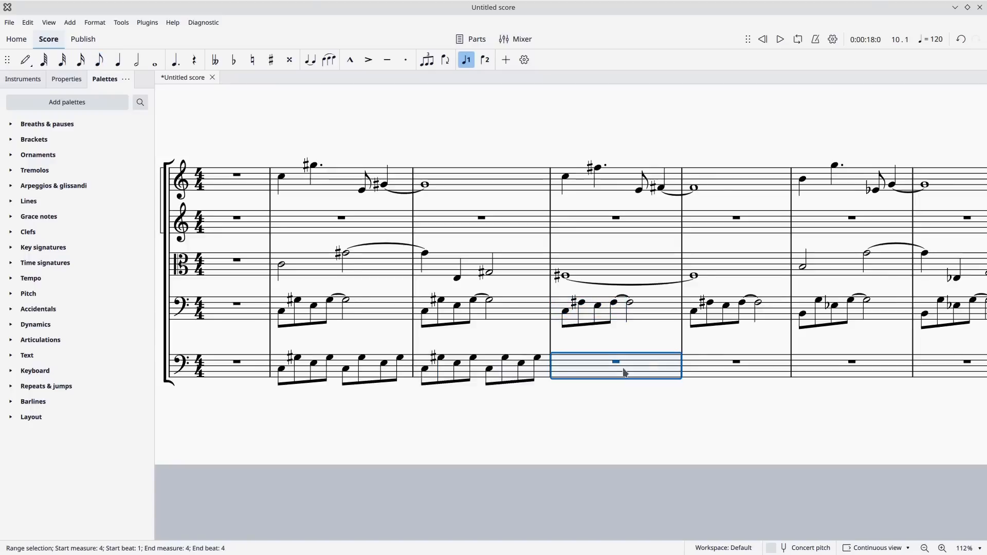
pyautogui.hotkey('ctrl', 'v')
pyautogui.hotkey('ctrl', 'Down')
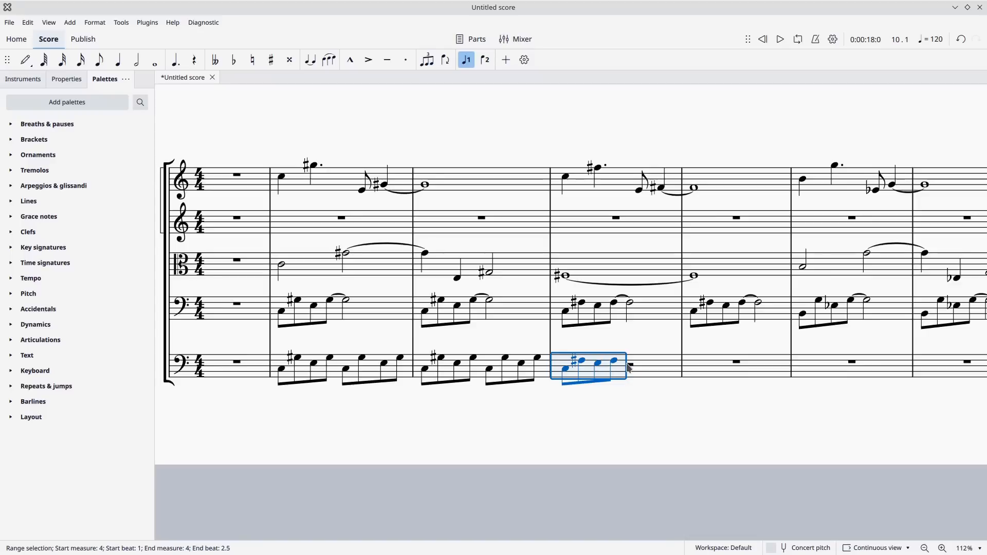
pyautogui.click(635, 366)
pyautogui.hotkey('ctrl', 'v')
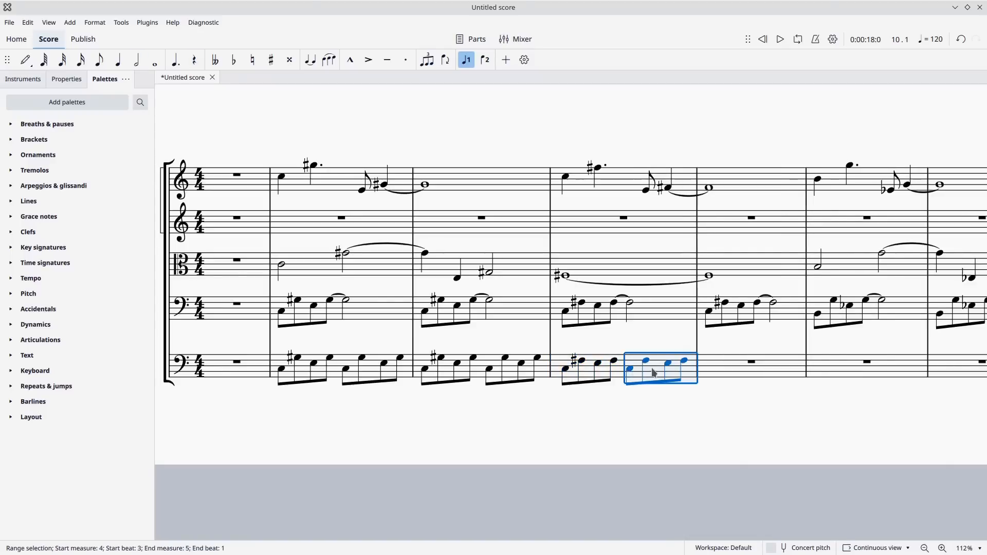
# Copy the full Contrabasses measure 4 into measure 5.
pyautogui.click(620, 370)
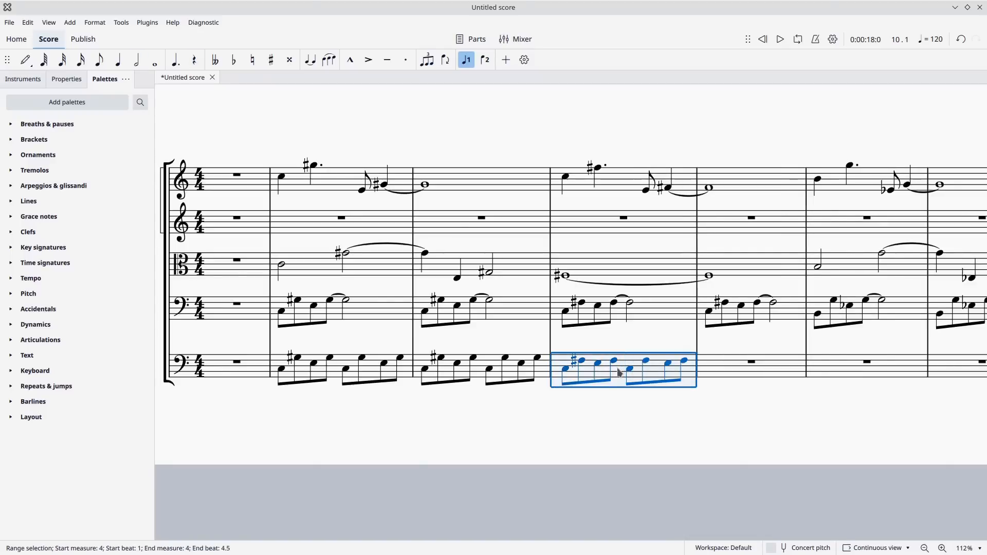
pyautogui.click(733, 378)
pyautogui.hotkey('ctrl', 'v')
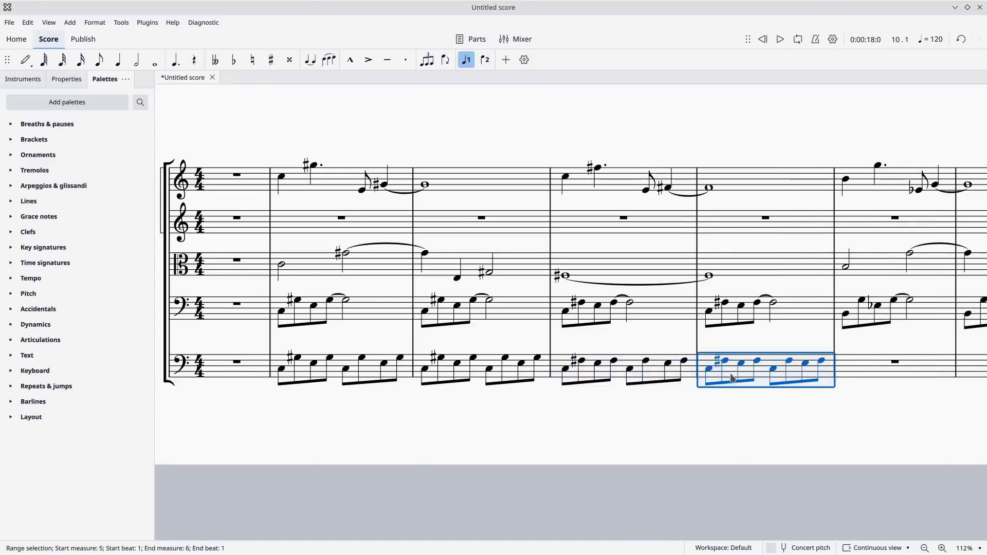
# Copy Contrabasses measures 2 to 5 into measures 6 to 9 and lower the copy by a semitone.
pyautogui.click(378, 366)
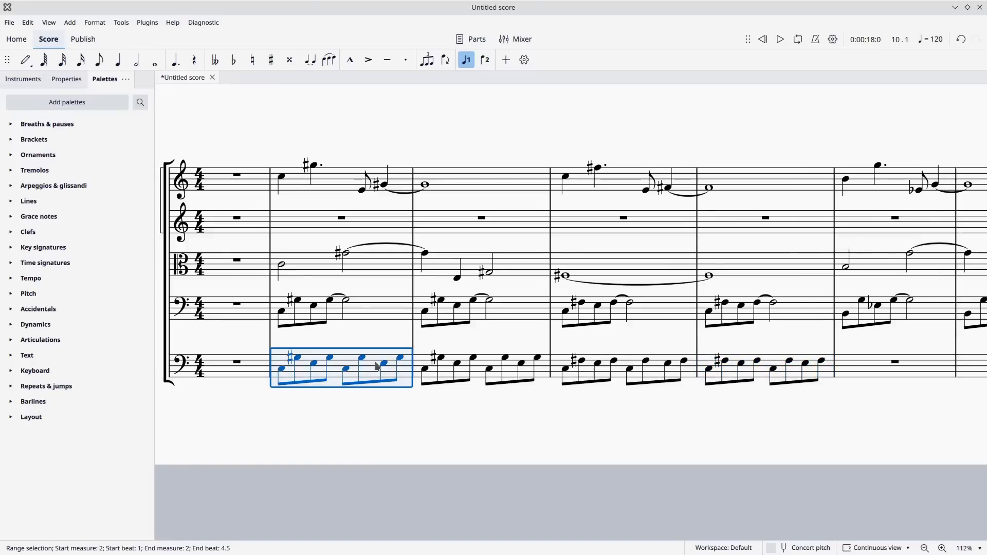
pyautogui.hotkey('shift', 'Right')
pyautogui.hotkey('shift', 'Right')
pyautogui.hotkey('shift', 'Right')
pyautogui.hotkey('shift', 'Right')
pyautogui.hotkey('shift', 'Right')
pyautogui.hotkey('shift', 'Right')
pyautogui.hotkey('shift', 'Right')
pyautogui.hotkey('shift', 'Right')
pyautogui.hotkey('shift', 'Right')
pyautogui.hotkey('shift', 'Right')
pyautogui.hotkey('shift', 'Right')
pyautogui.hotkey('shift', 'Right')
pyautogui.hotkey('shift', 'Right')
pyautogui.hotkey('shift', 'Right')
pyautogui.hotkey('shift', 'Right')
pyautogui.hotkey('shift', 'Right')
pyautogui.hotkey('shift', 'Right')
pyautogui.hotkey('shift', 'Right')
pyautogui.hotkey('shift', 'Right')
pyautogui.hotkey('shift', 'Right')
pyautogui.hotkey('shift', 'Right')
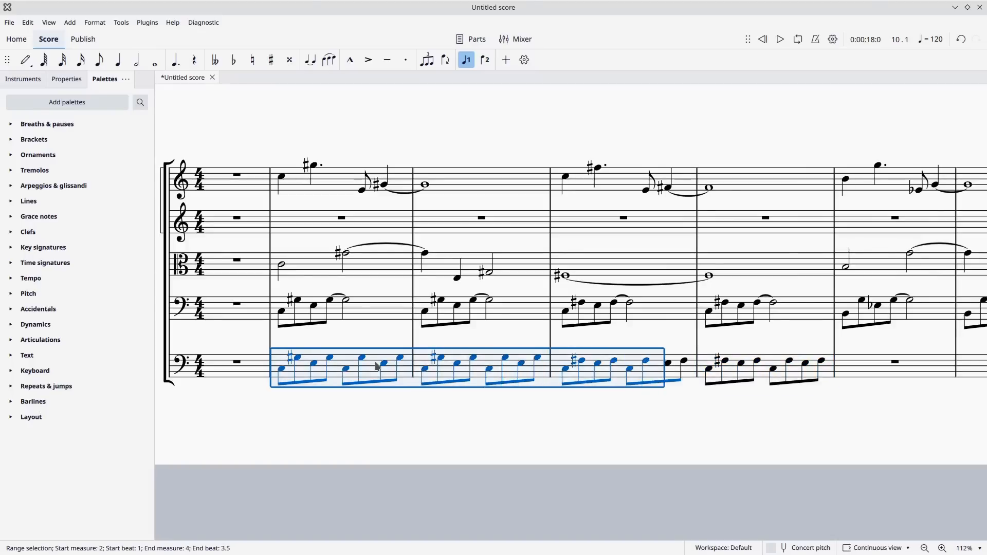
pyautogui.hotkey('shift', 'Right')
pyautogui.hotkey('shift', 'Right')
pyautogui.hotkey('shift', 'Right')
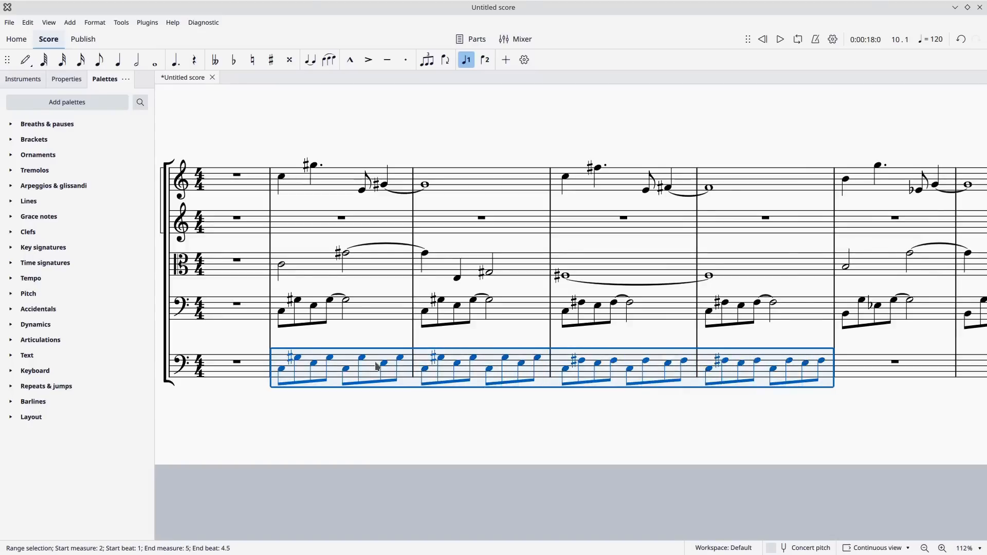
pyautogui.click(859, 373)
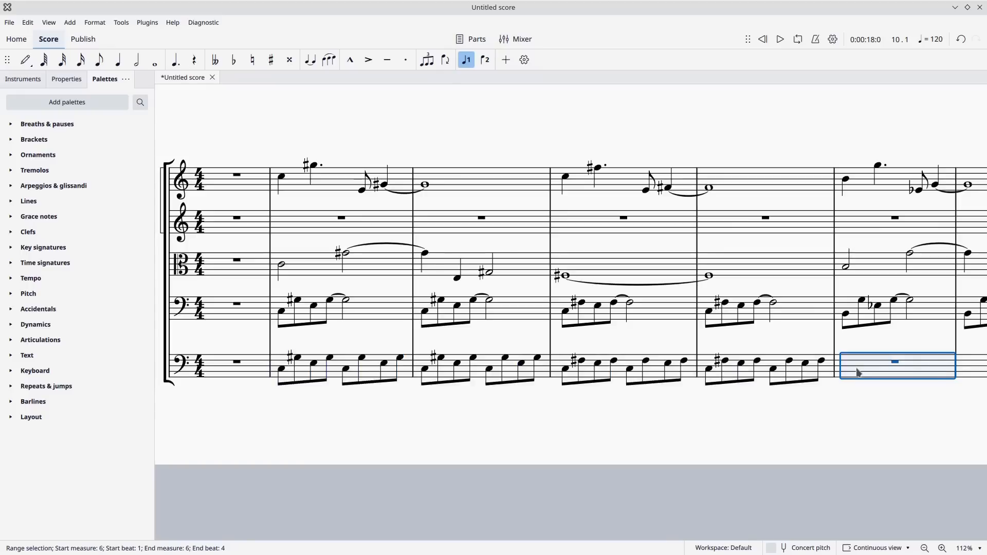
pyautogui.hotkey('ctrl', 'v')
pyautogui.press('Down')
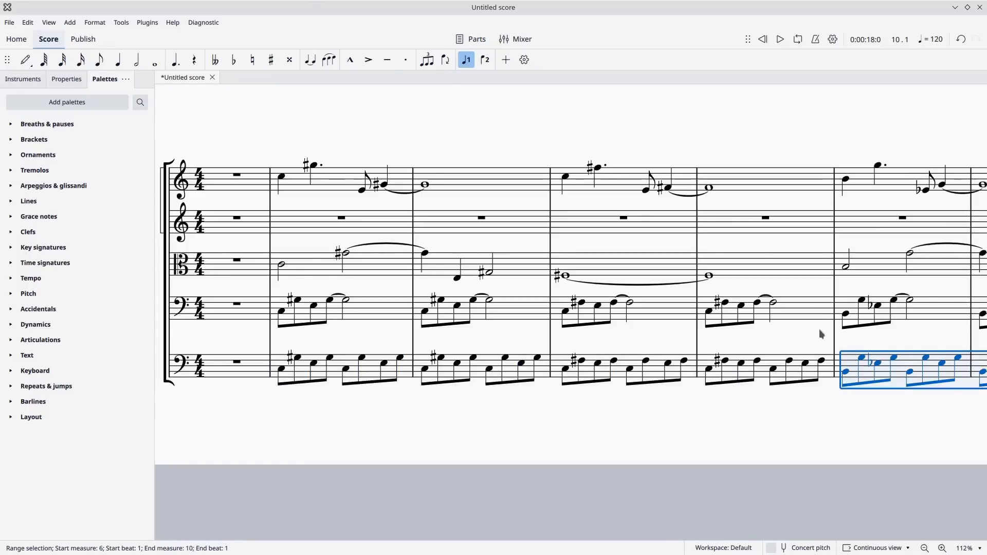
# Play back the nine measures with the Contrabasses line included, and return to the start of the score.
pyautogui.moveTo(769, 406); pyautogui.dragTo(763, 402)
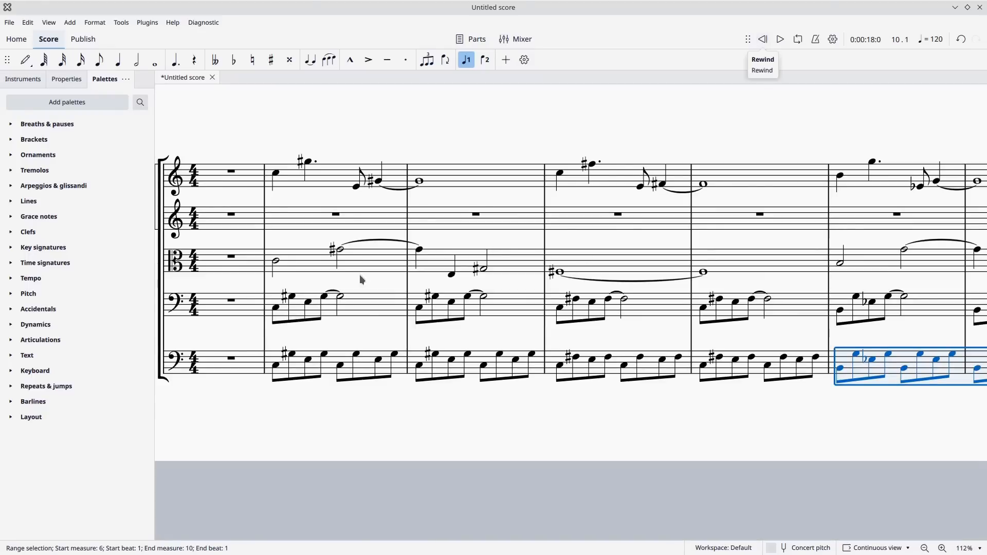
pyautogui.moveTo(458, 338); pyautogui.dragTo(461, 338)
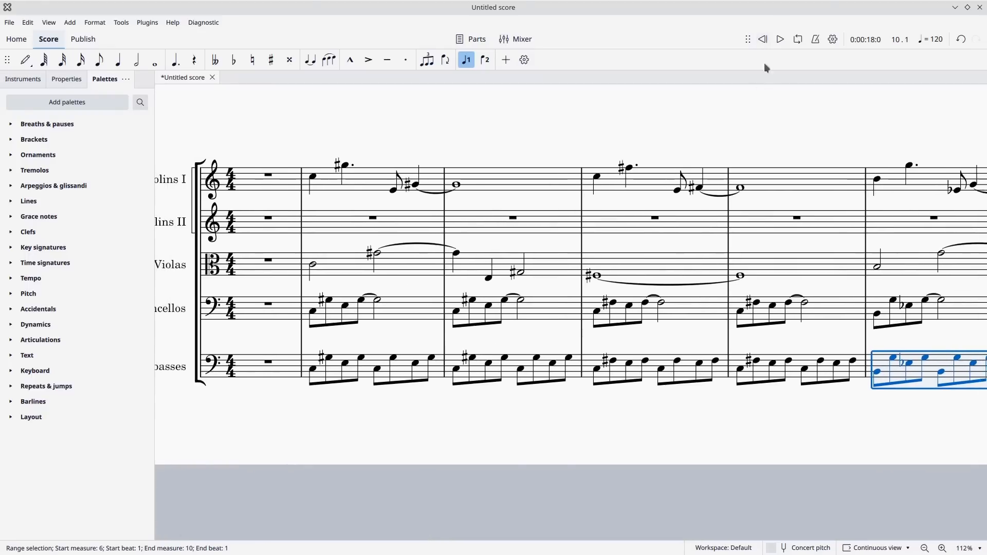
pyautogui.click(780, 40)
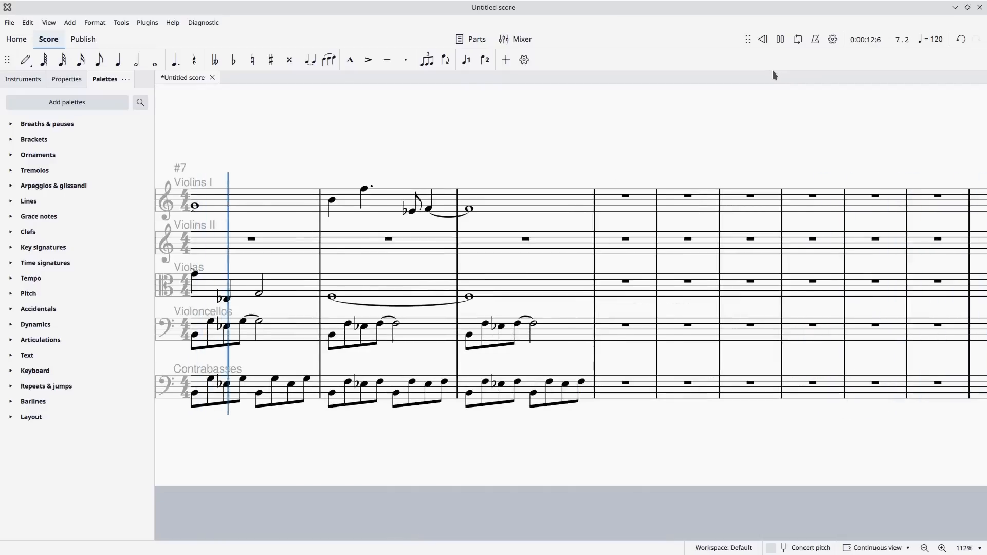
pyautogui.click(780, 39)
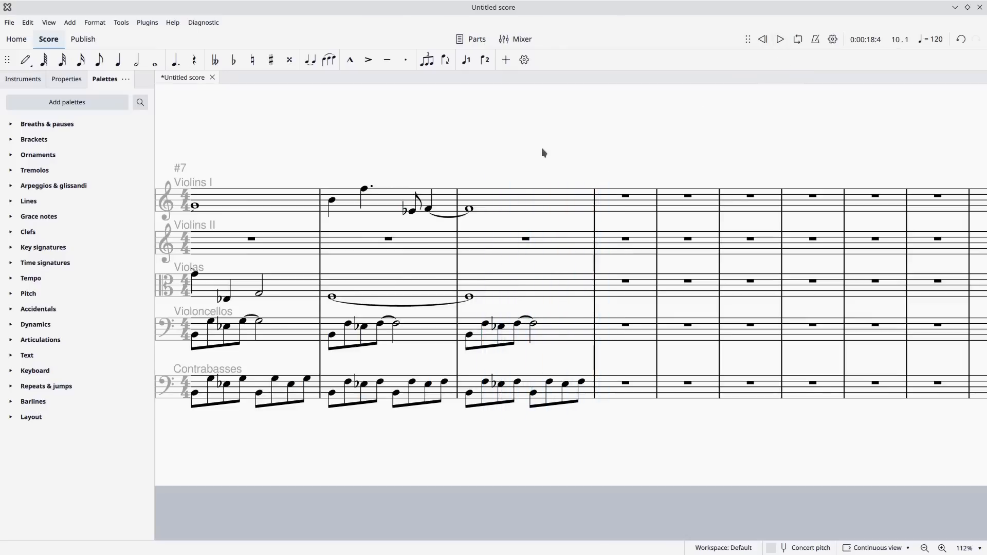
pyautogui.hscroll(-10, 541, 147)
pyautogui.hscroll(-10, 749, 120)
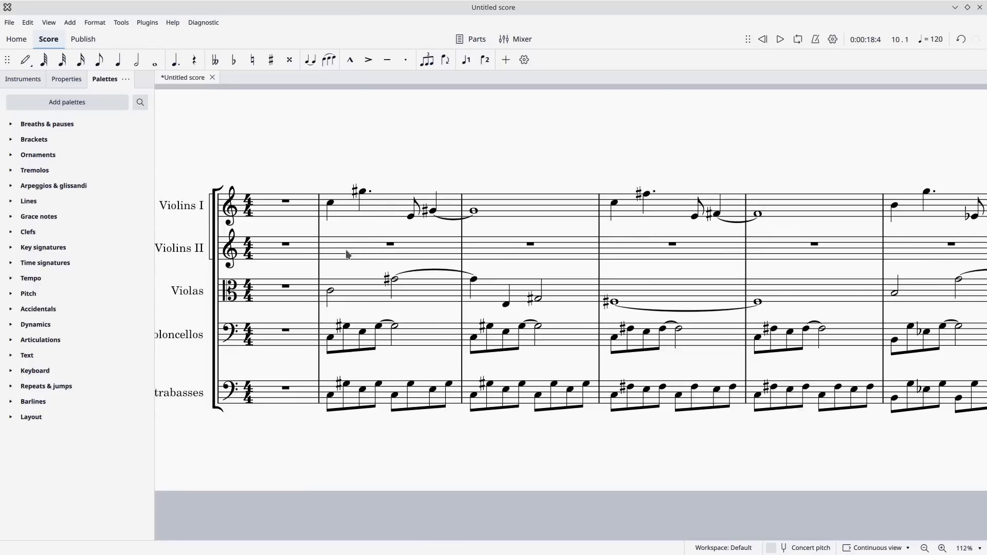
pyautogui.moveTo(373, 228); pyautogui.dragTo(400, 216)
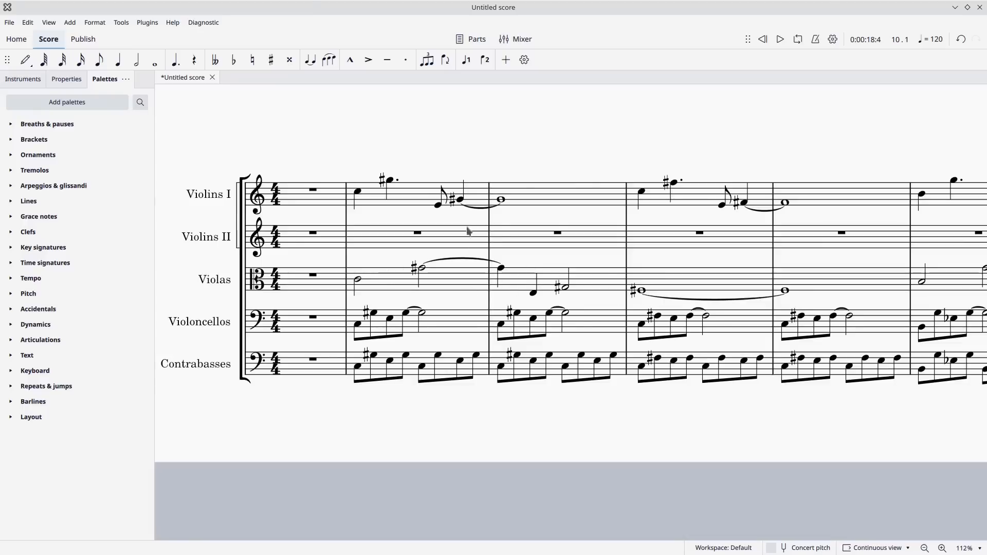
# Copy the Violins I melody in measures 2 to 5 into the Violins II staff, starting at measure 2.
pyautogui.moveTo(564, 208); pyautogui.dragTo(548, 192)
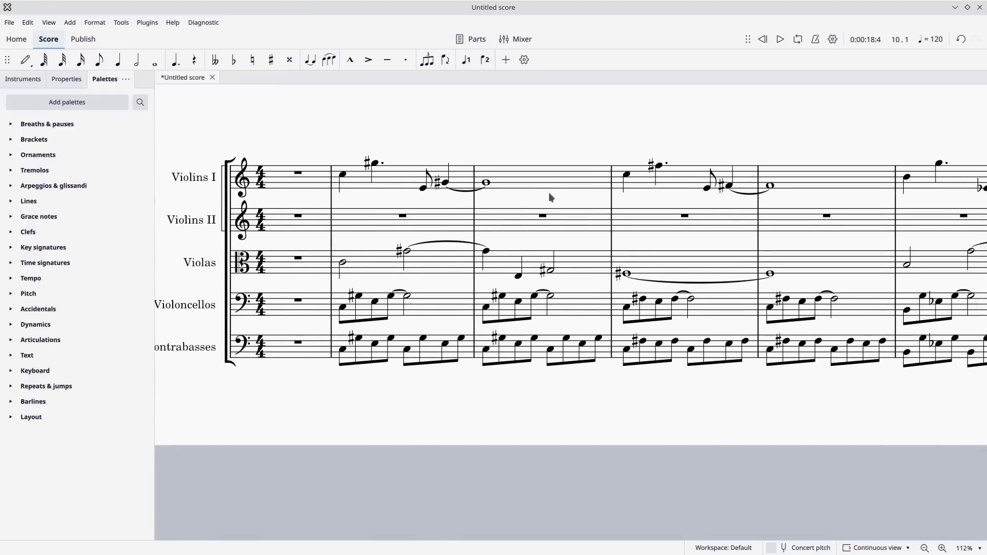
pyautogui.click(396, 189)
pyautogui.hotkey('shift', 'Right')
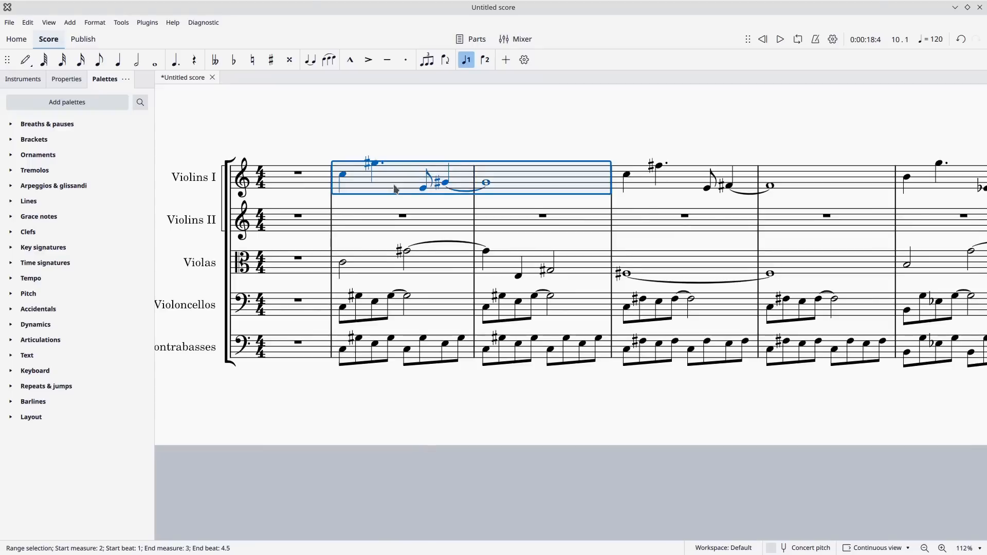
pyautogui.hotkey('shift', 'Right')
pyautogui.hotkey('shift', 'Right')
pyautogui.hotkey('shift', 'Right')
pyautogui.hotkey('shift', 'Right')
pyautogui.hotkey('shift', 'Right')
pyautogui.hotkey('shift', 'Right')
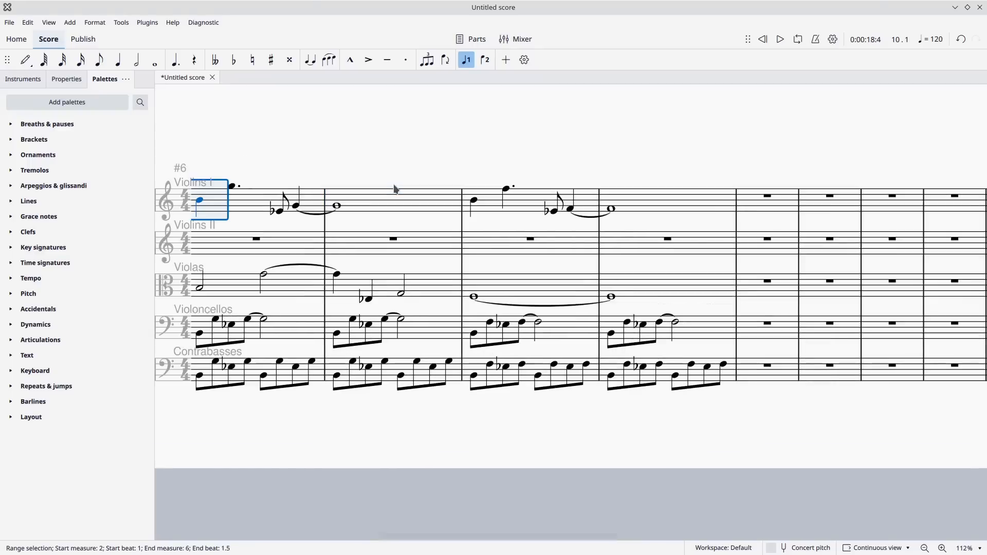
pyautogui.hotkey('shift', 'Left')
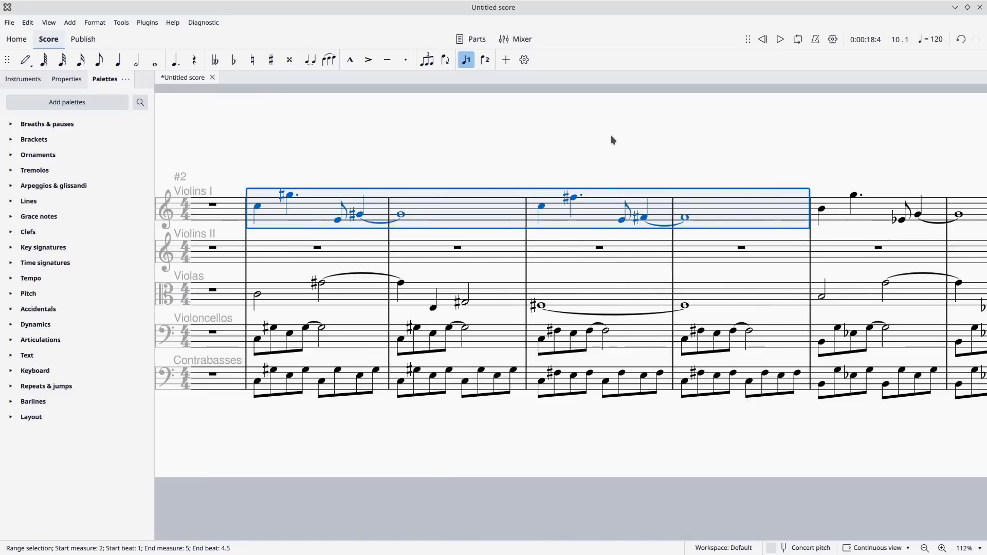
pyautogui.hotkey('ctrl', 'c')
pyautogui.click(295, 258)
pyautogui.hotkey('ctrl', 'v')
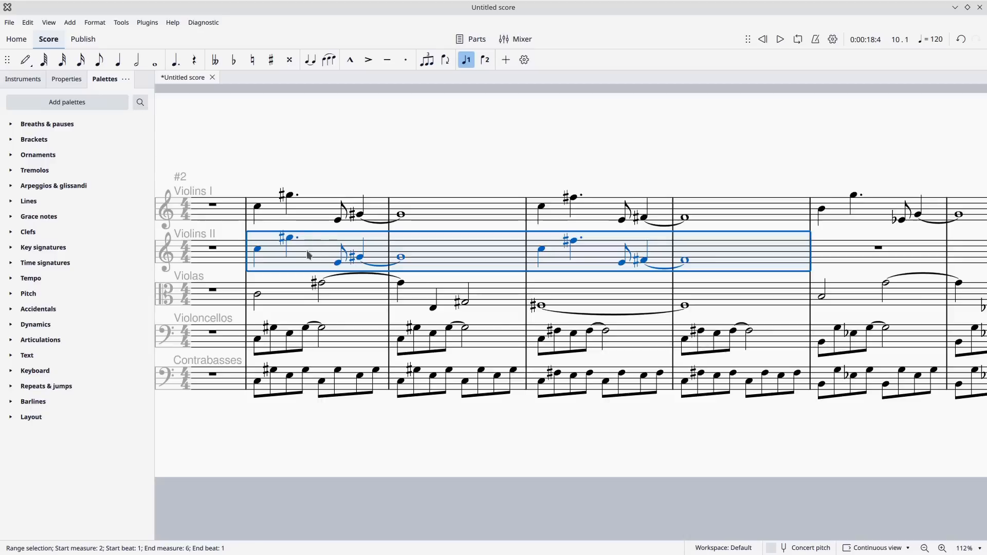
# Lower the first two notes of Violins II measures 2 and 4 by an octave.
pyautogui.click(258, 250)
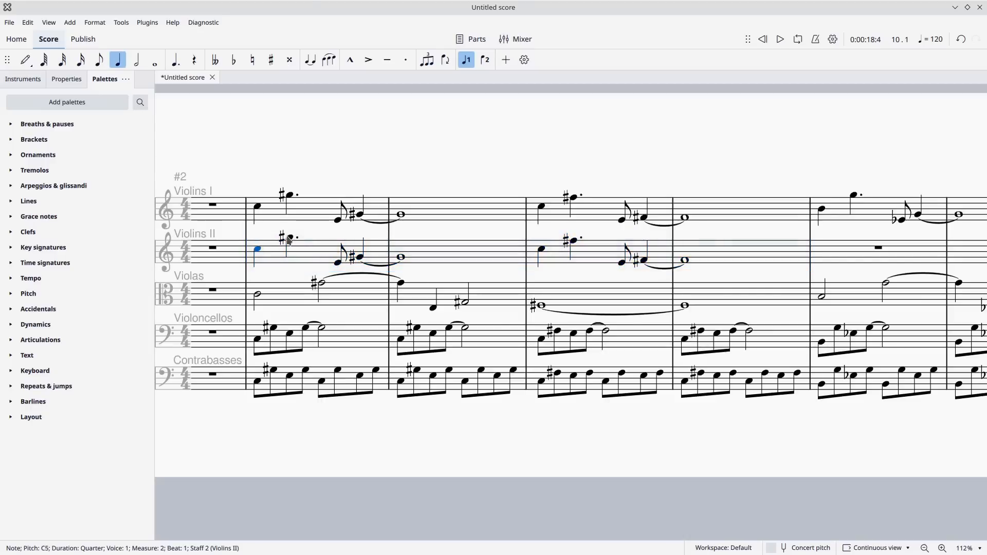
pyautogui.keyDown('ctrl'); pyautogui.click(289, 238); pyautogui.keyUp('ctrl')
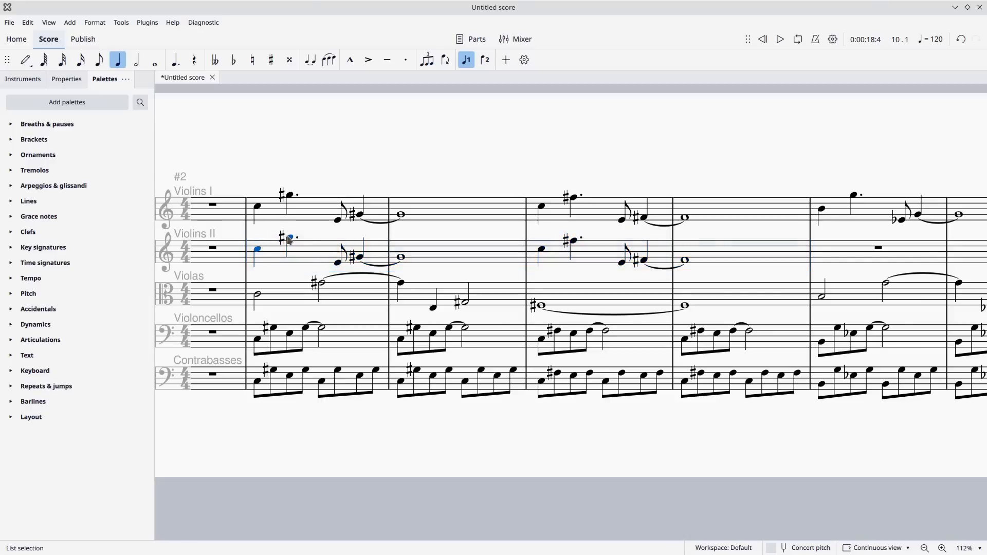
pyautogui.hotkey('ctrl', 'Down')
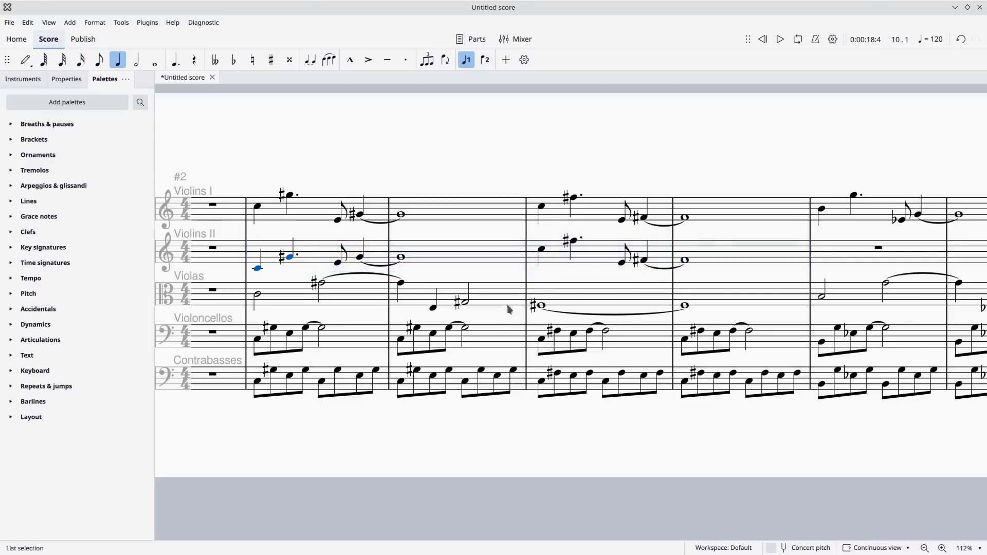
pyautogui.click(542, 249)
pyautogui.keyDown('ctrl'); pyautogui.click(576, 242); pyautogui.keyUp('ctrl')
pyautogui.hotkey('ctrl', 'Down')
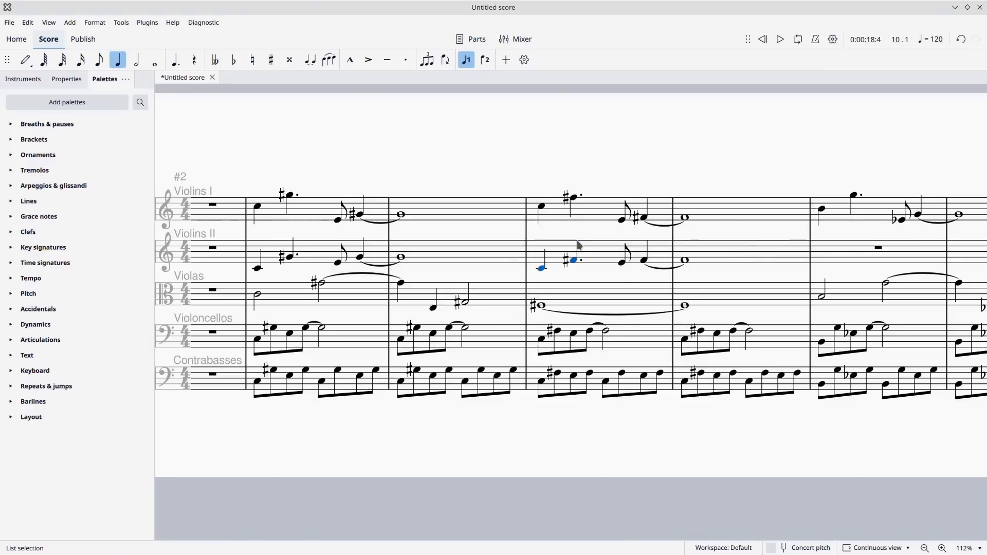
# In Violins II measures 2 and 4, lower the dotted quarter notes to C4 and the tied beat-4 notes to E4.
pyautogui.moveTo(784, 234)
pyautogui.mouseDown()
pyautogui.moveTo(505, 227)
pyautogui.moveTo(585, 235)
pyautogui.mouseUp()
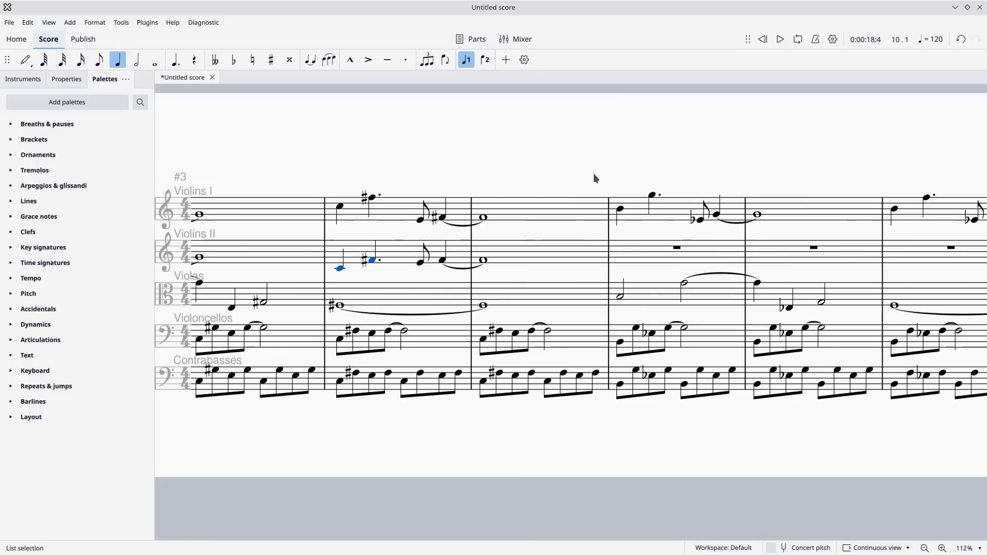
pyautogui.moveTo(595, 179); pyautogui.dragTo(914, 165)
pyautogui.moveTo(771, 99); pyautogui.dragTo(714, 89)
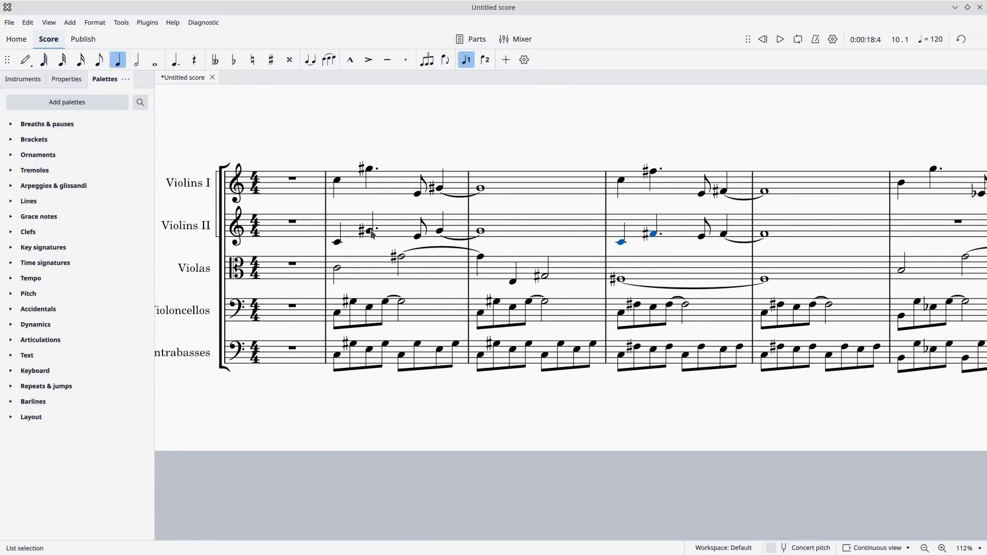
pyautogui.moveTo(370, 230); pyautogui.dragTo(371, 241)
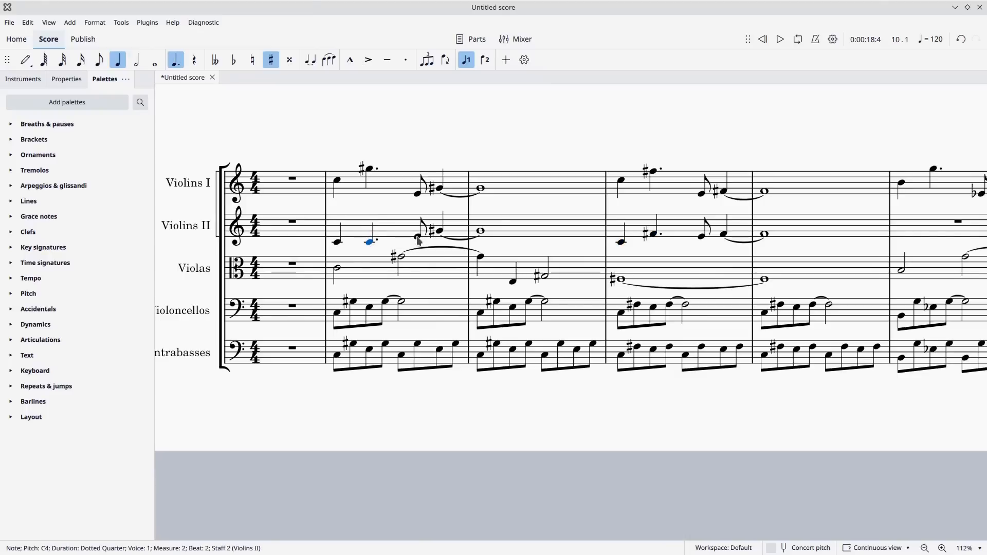
pyautogui.moveTo(440, 235); pyautogui.dragTo(440, 240)
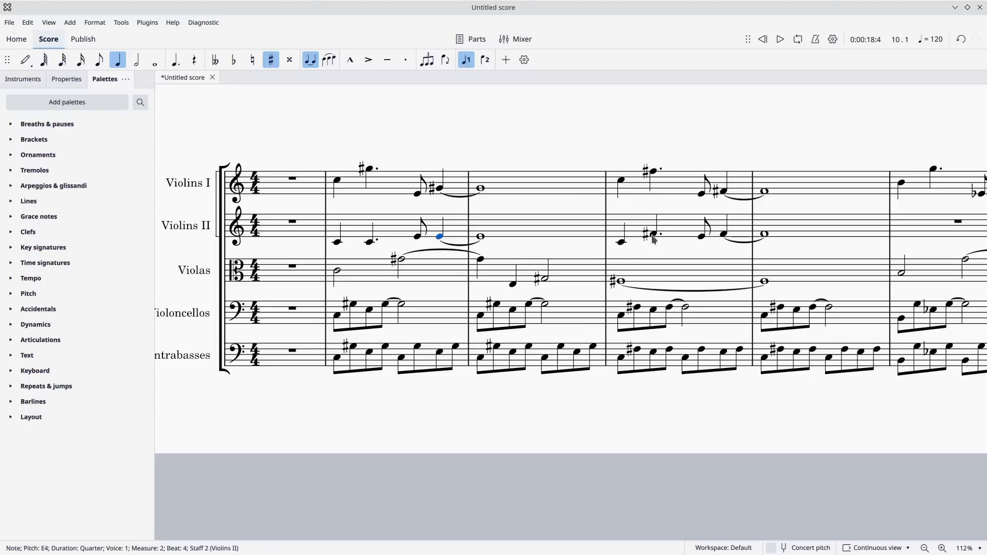
pyautogui.moveTo(654, 239); pyautogui.dragTo(654, 248)
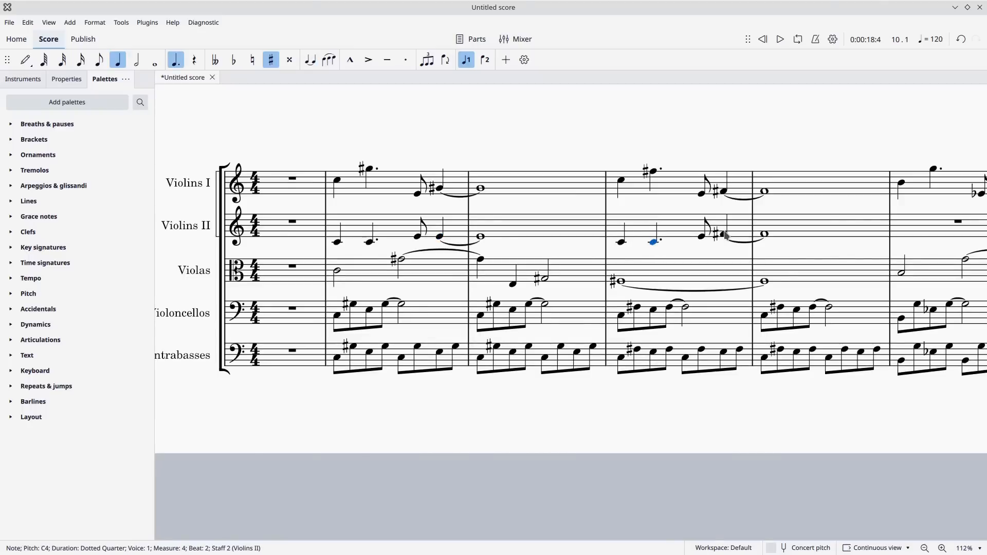
pyautogui.moveTo(726, 235); pyautogui.dragTo(725, 239)
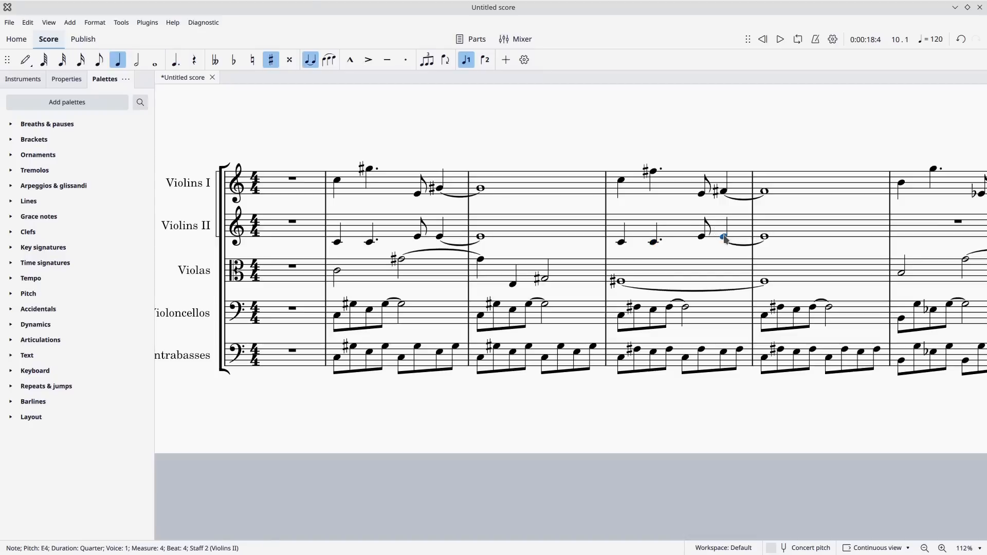
# Copy Violins II measures 2 to 5 into measures 6 to 9 and lower the copy by a semitone.
pyautogui.click(368, 225)
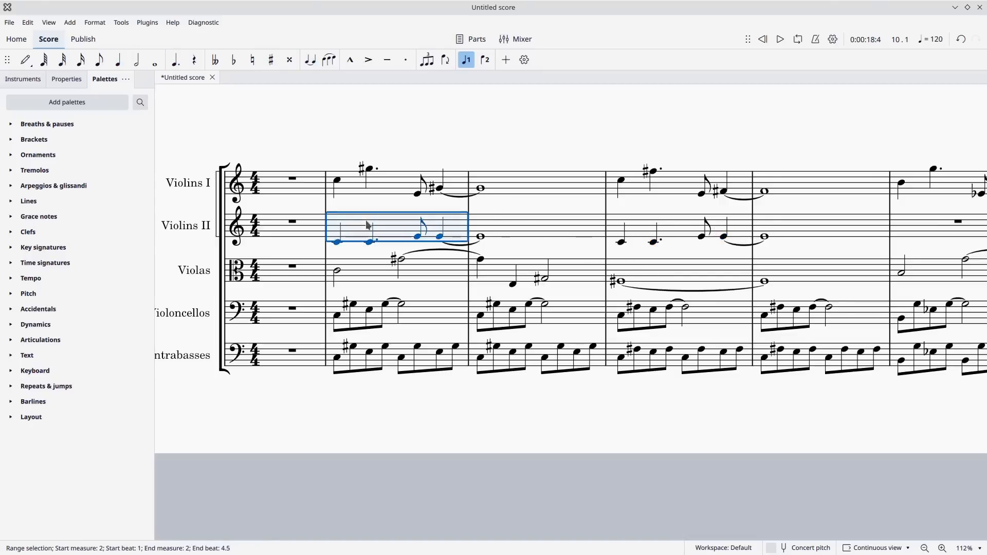
pyautogui.hotkey('shift', 'Right')
pyautogui.hotkey('shift', 'Right')
pyautogui.hotkey('shift', 'Right')
pyautogui.hotkey('shift', 'Right')
pyautogui.hotkey('shift', 'Right')
pyautogui.hotkey('shift', 'Right')
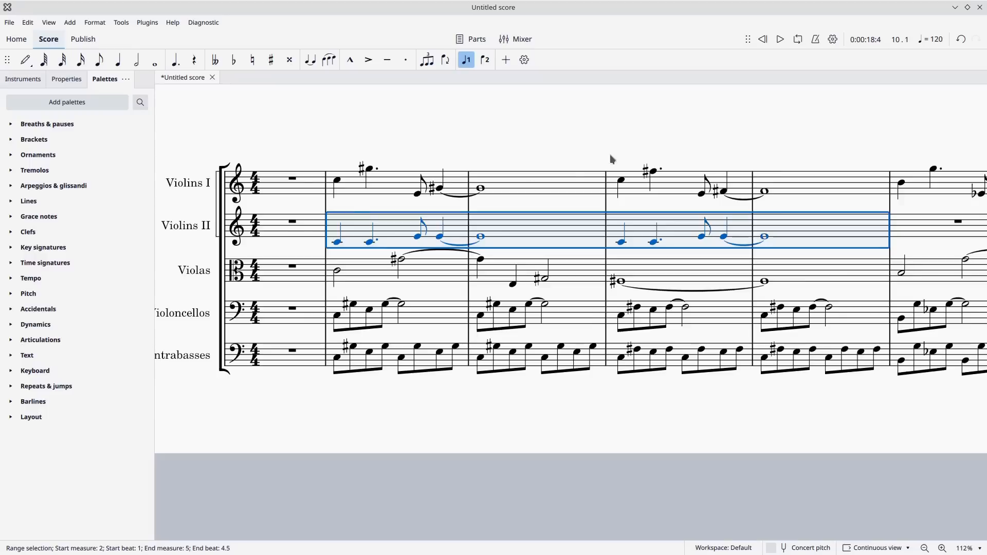
pyautogui.hscroll(5, 612, 160)
pyautogui.click(620, 234)
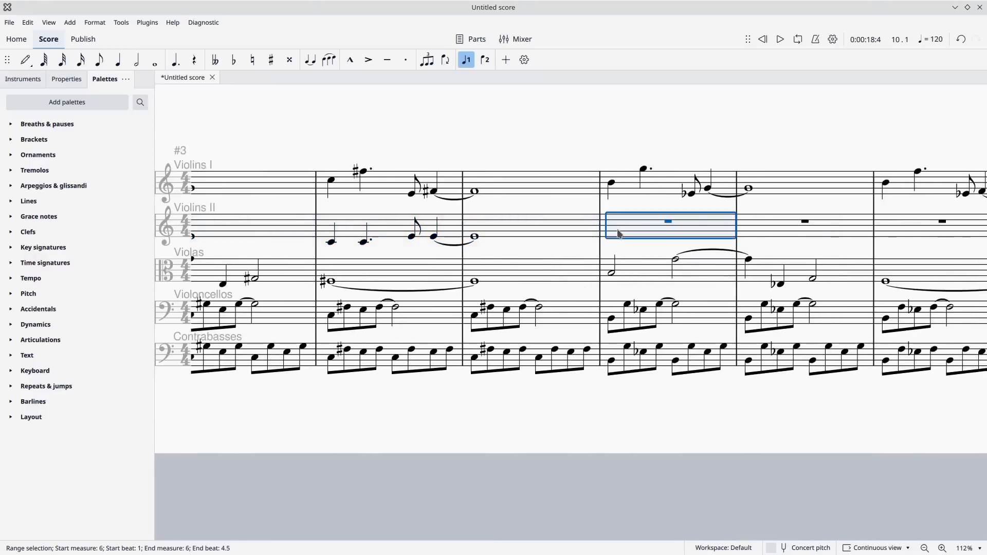
pyautogui.hotkey('ctrl', 'v')
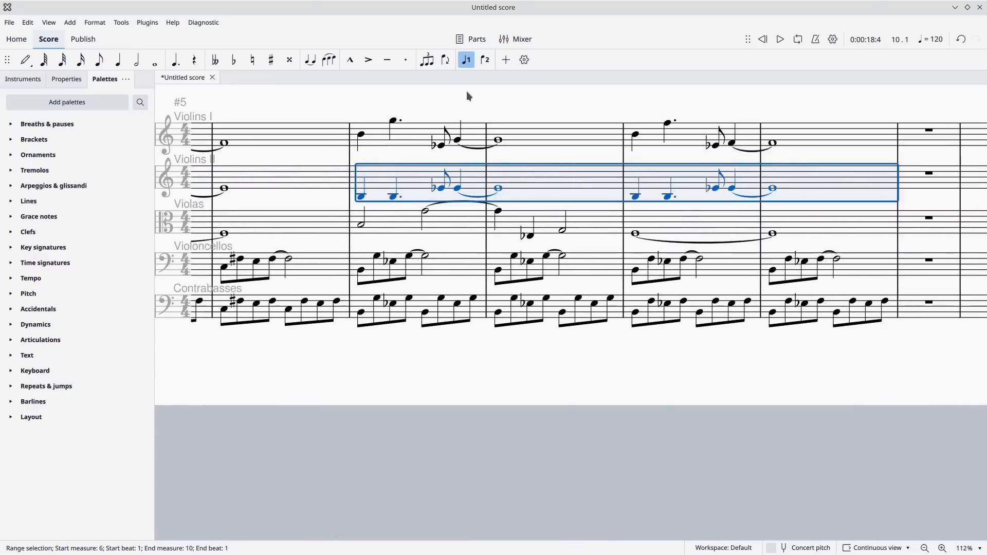
# Play back the nine measures with the Violins II line included, and return to the start of the score.
pyautogui.moveTo(342, 104); pyautogui.dragTo(770, 152)
pyautogui.click(622, 127)
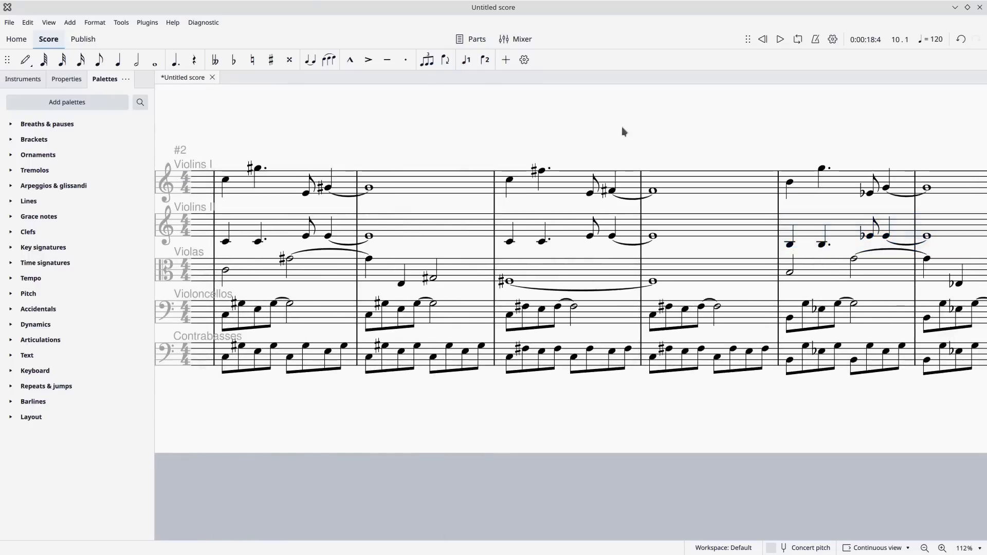
pyautogui.moveTo(549, 111); pyautogui.dragTo(660, 100)
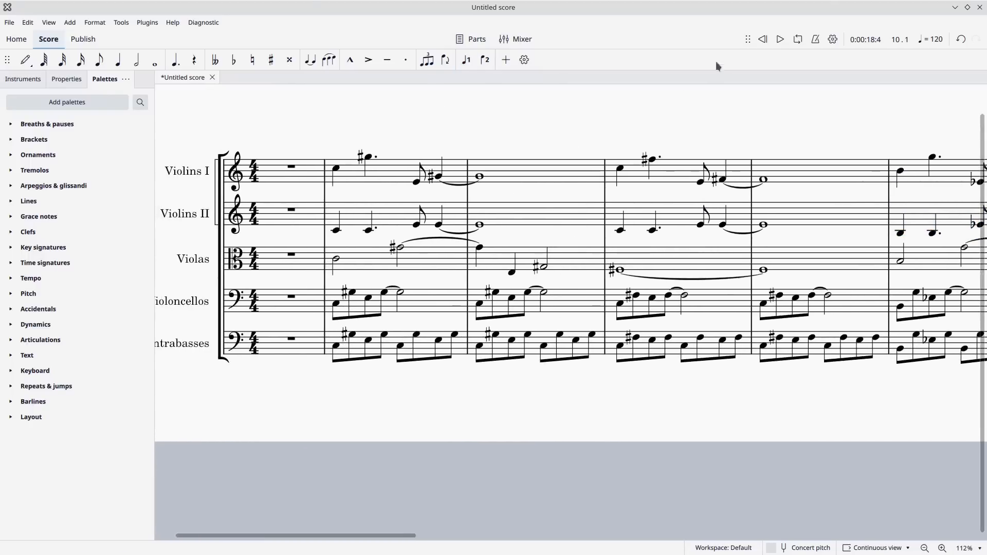
pyautogui.click(779, 41)
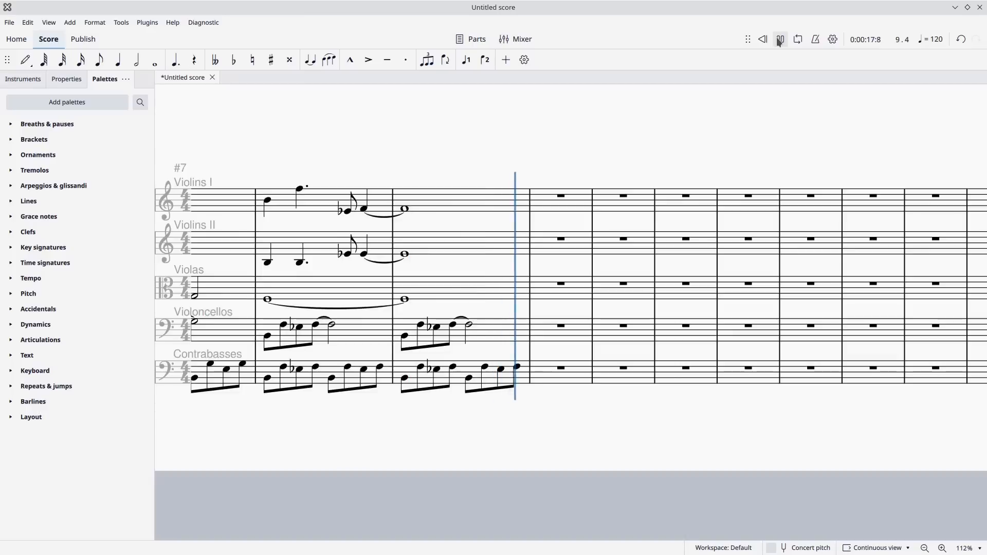
pyautogui.click(780, 40)
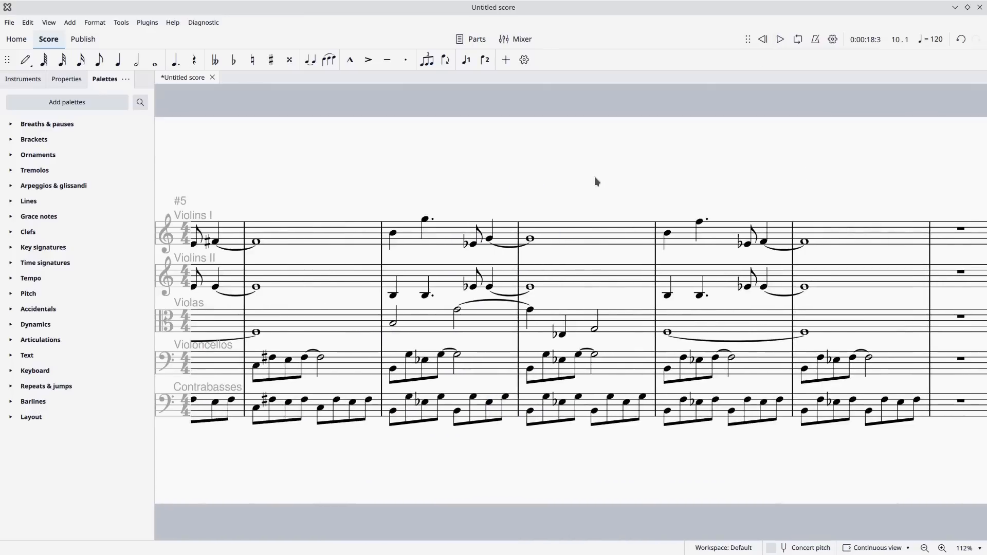
pyautogui.moveTo(595, 177); pyautogui.dragTo(806, 152)
pyautogui.moveTo(729, 150); pyautogui.dragTo(873, 155)
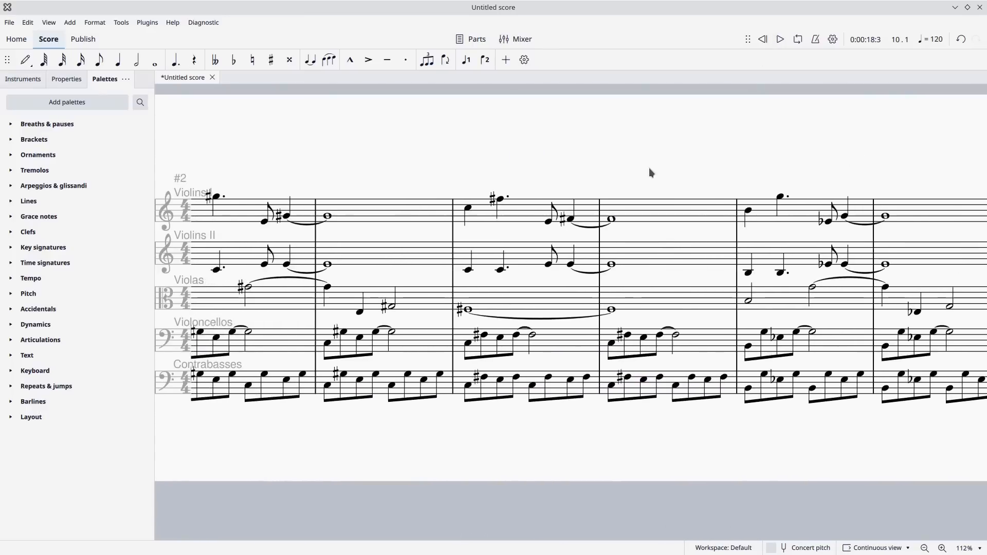
pyautogui.moveTo(650, 171); pyautogui.dragTo(765, 161)
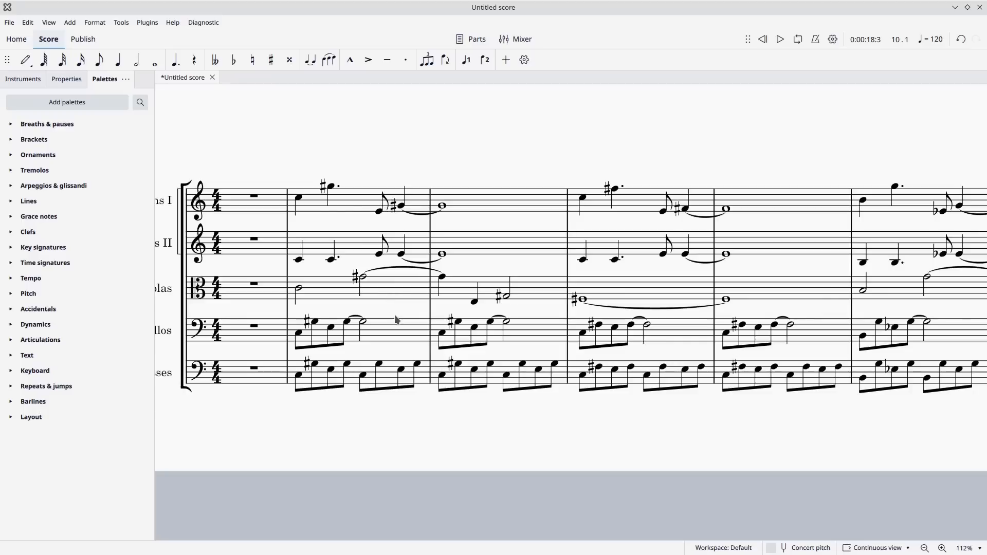
pyautogui.moveTo(409, 304); pyautogui.dragTo(427, 306)
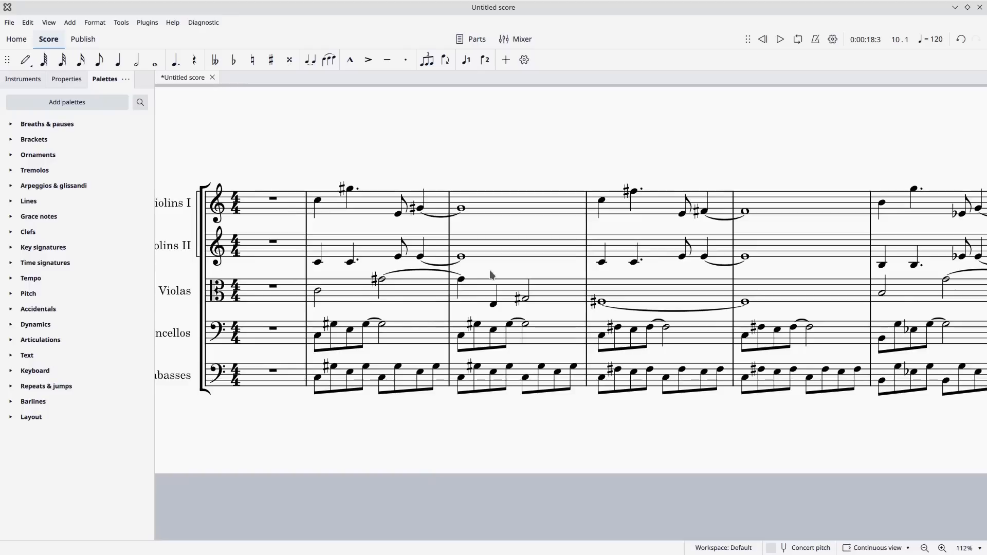
pyautogui.scroll(-2, 492, 275)
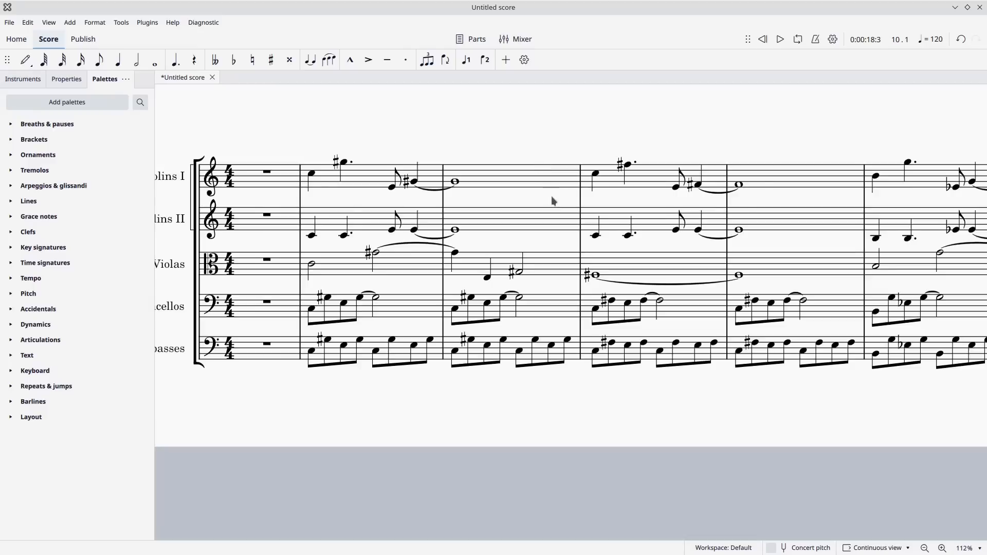
pyautogui.moveTo(553, 200); pyautogui.dragTo(308, 202)
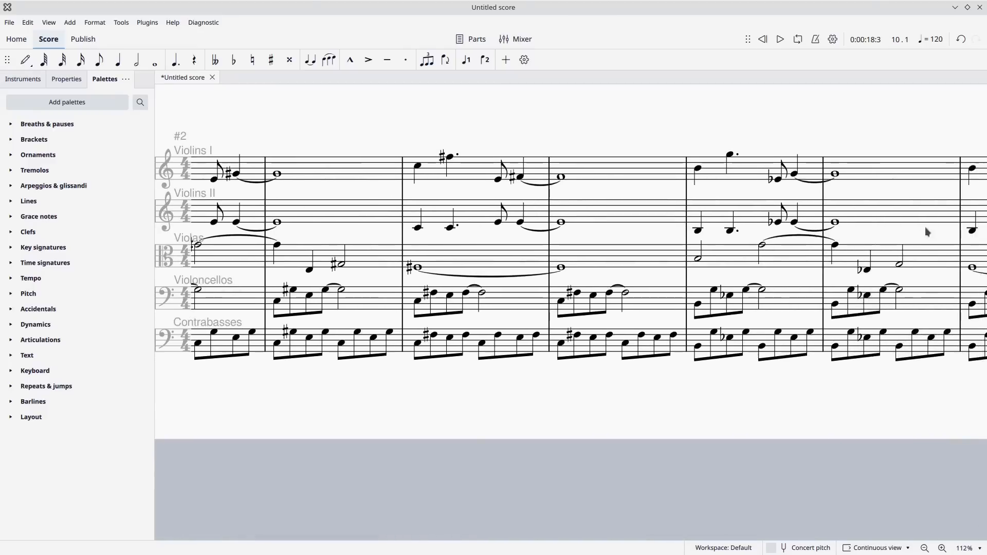
pyautogui.moveTo(688, 234); pyautogui.dragTo(827, 235)
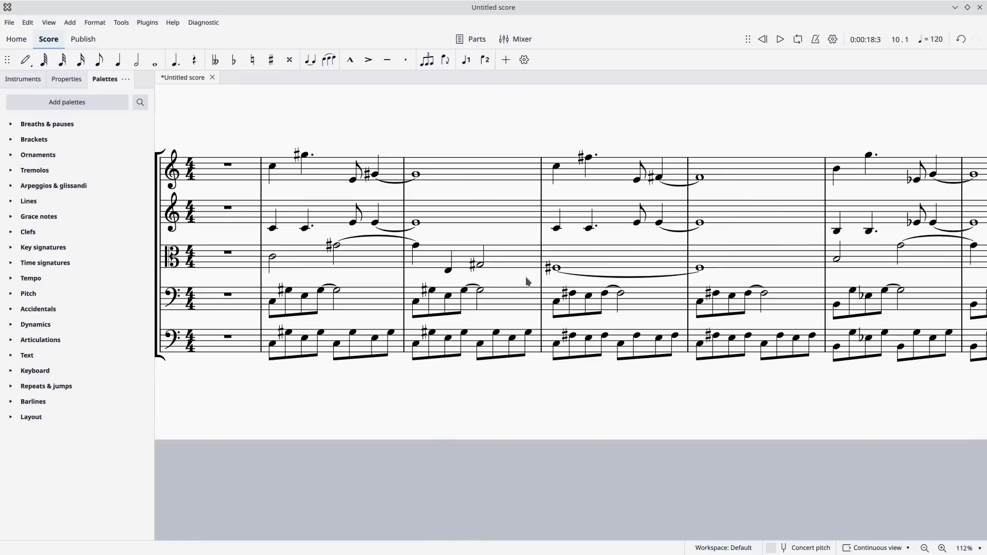
pyautogui.moveTo(527, 281); pyautogui.dragTo(615, 293)
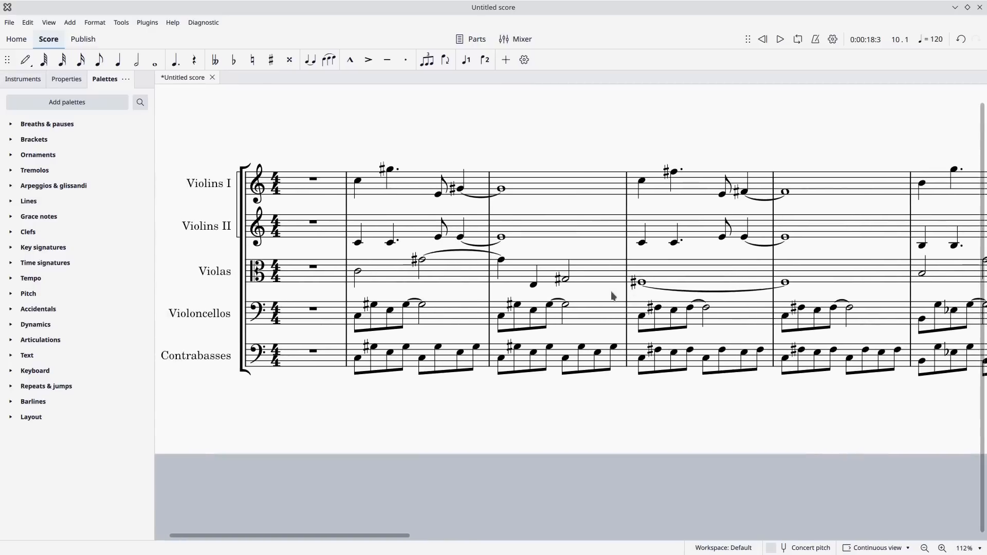